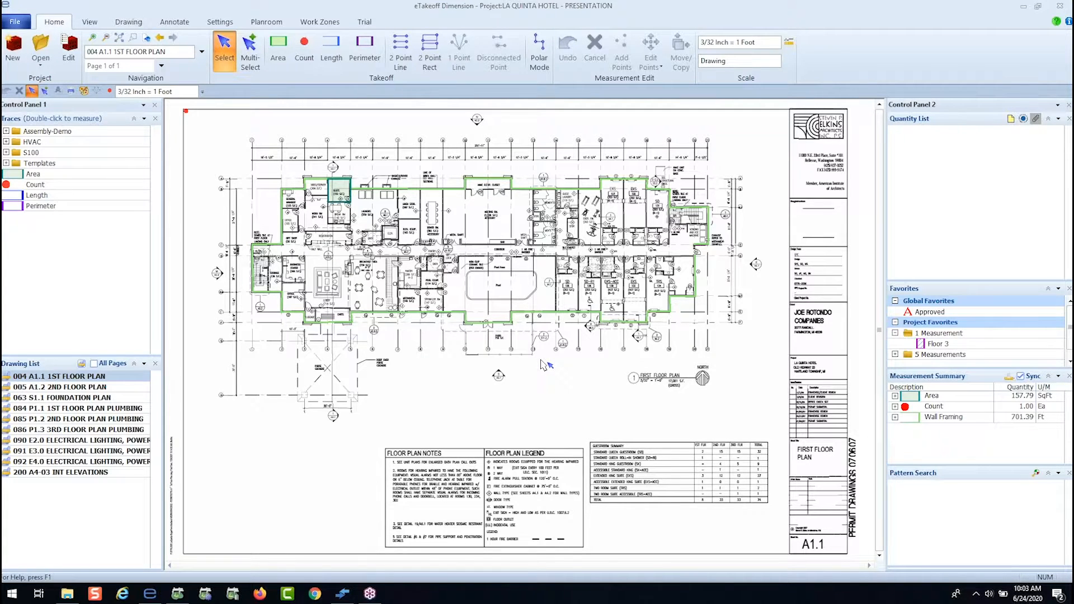
pyautogui.scroll(2, 480, 327)
pyautogui.scroll(3, 478, 327)
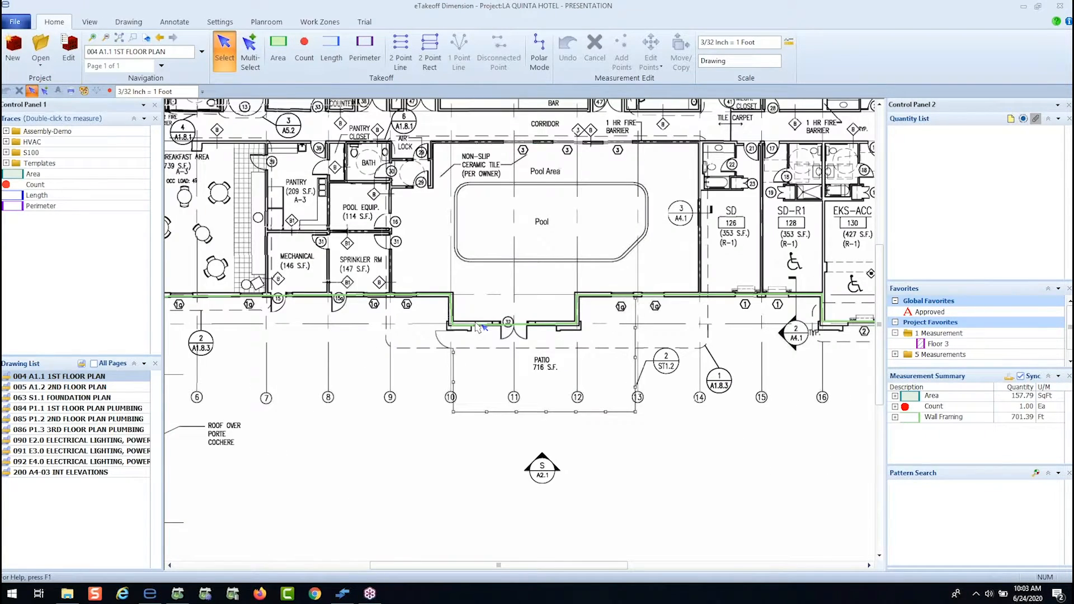
pyautogui.scroll(-5, 479, 327)
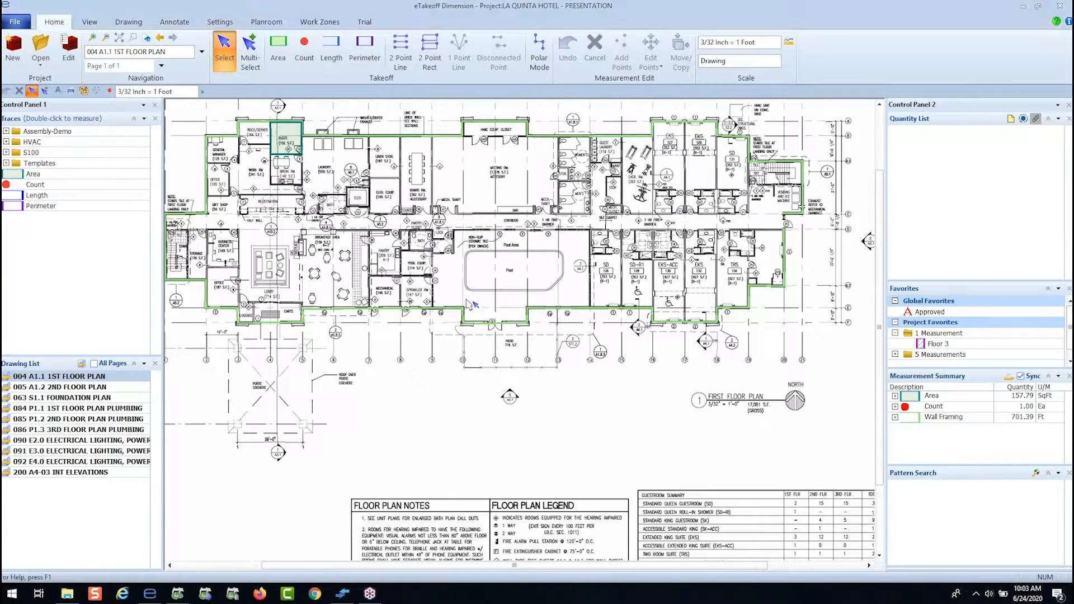
pyautogui.moveTo(468, 305)
pyautogui.mouseDown(button='middle')
pyautogui.moveTo(453, 312)
pyautogui.moveTo(485, 297)
pyautogui.moveTo(561, 361)
pyautogui.moveTo(516, 414)
pyautogui.mouseUp(button='middle')
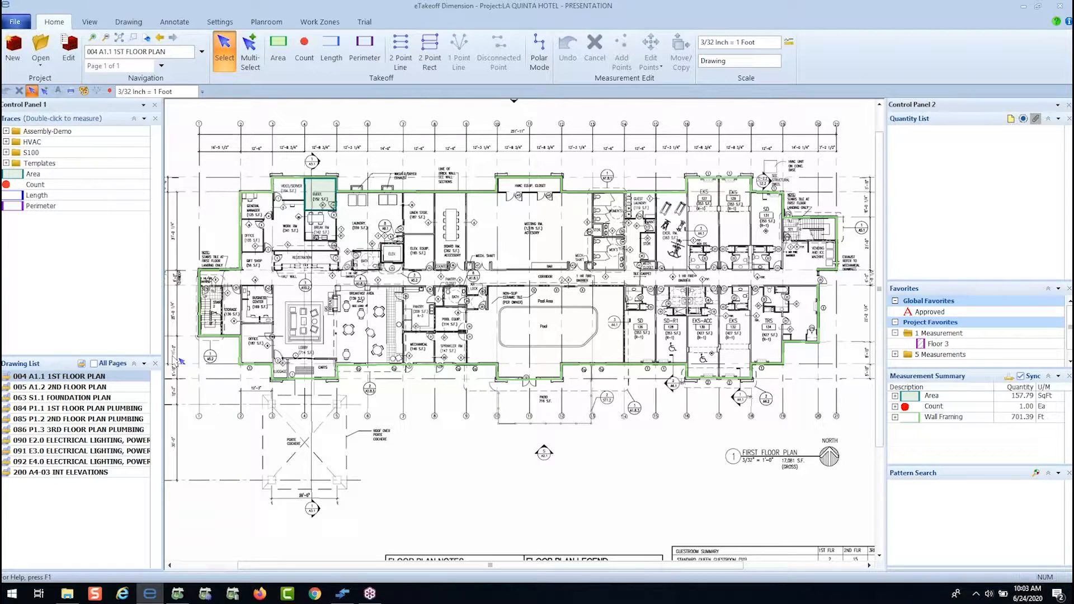
# - View the complete drawing list, restore it to drawings with measurements only, and check which sections Control Panel 1 can display
pyautogui.click(81, 364)
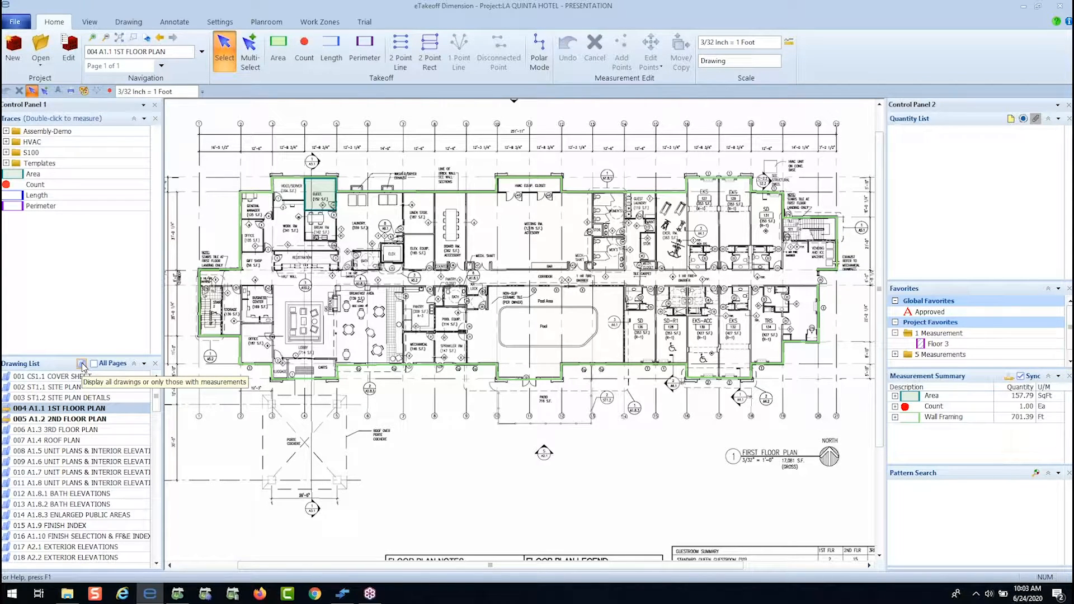
pyautogui.click(81, 363)
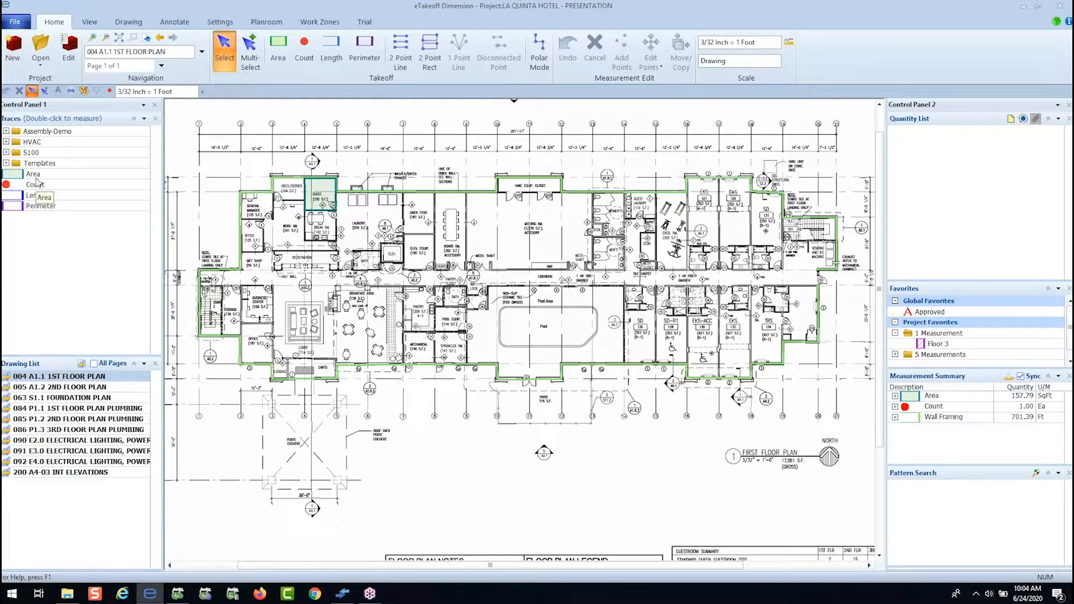
pyautogui.click(143, 104)
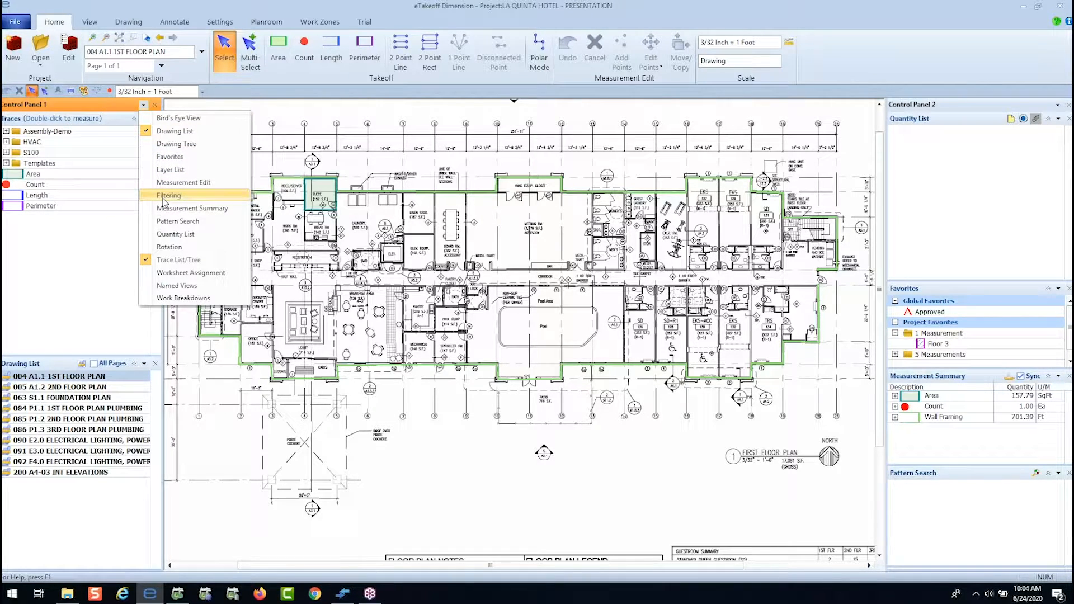
pyautogui.click(145, 106)
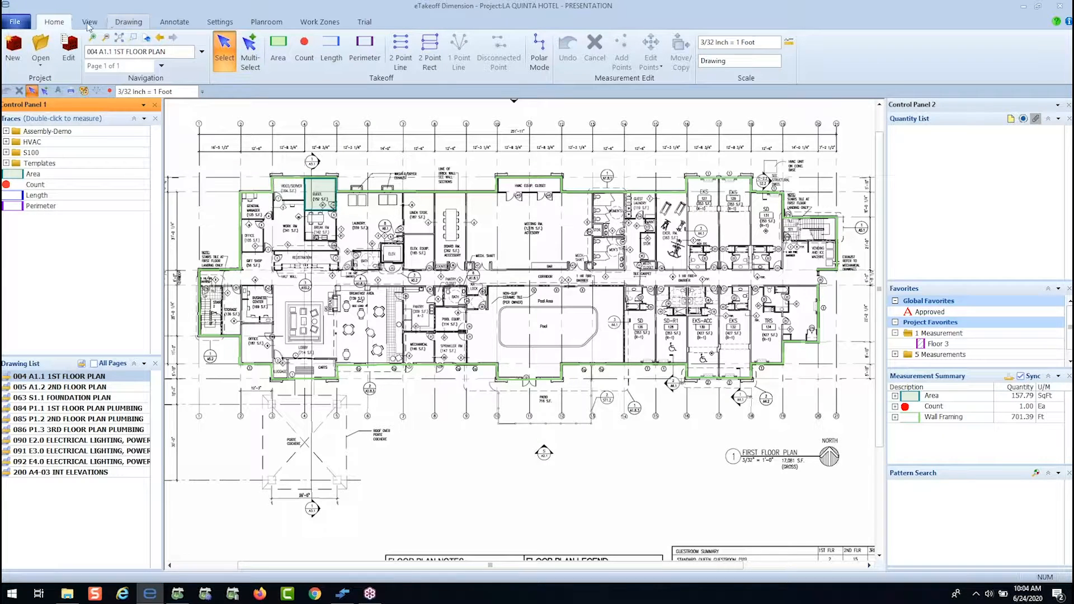
# - Review the first floor plan's drawing scale settings and the available standard scales without changing them
pyautogui.click(789, 44)
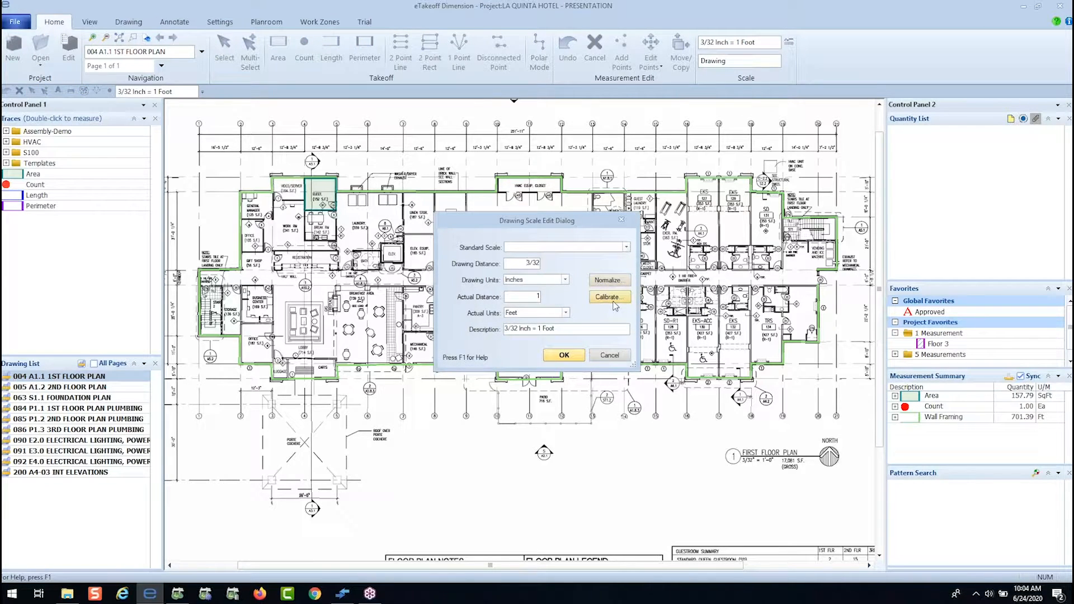
pyautogui.click(627, 246)
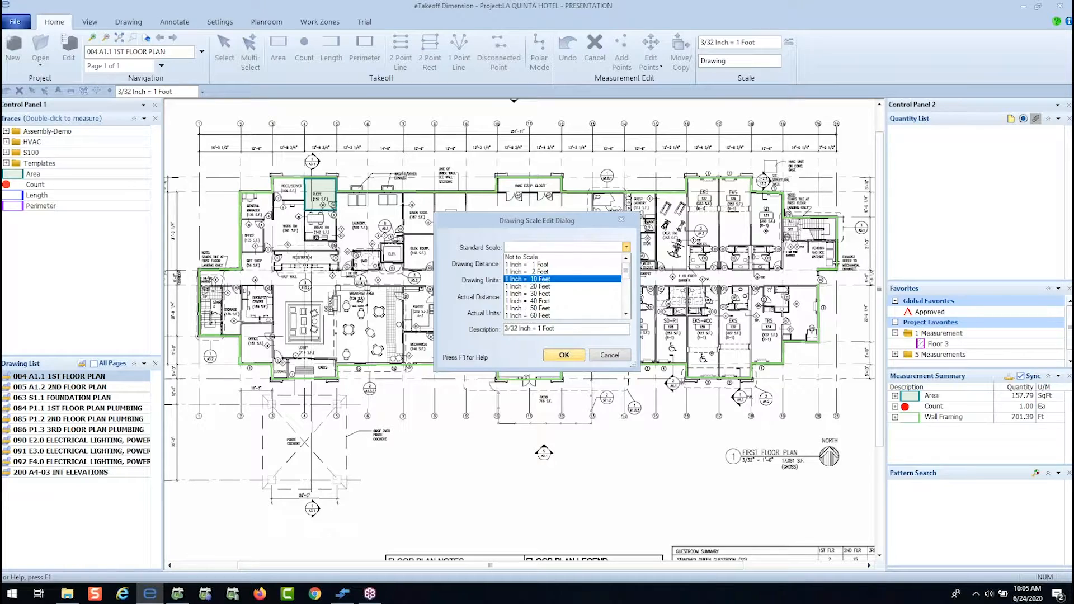
pyautogui.scroll(-5, 609, 293)
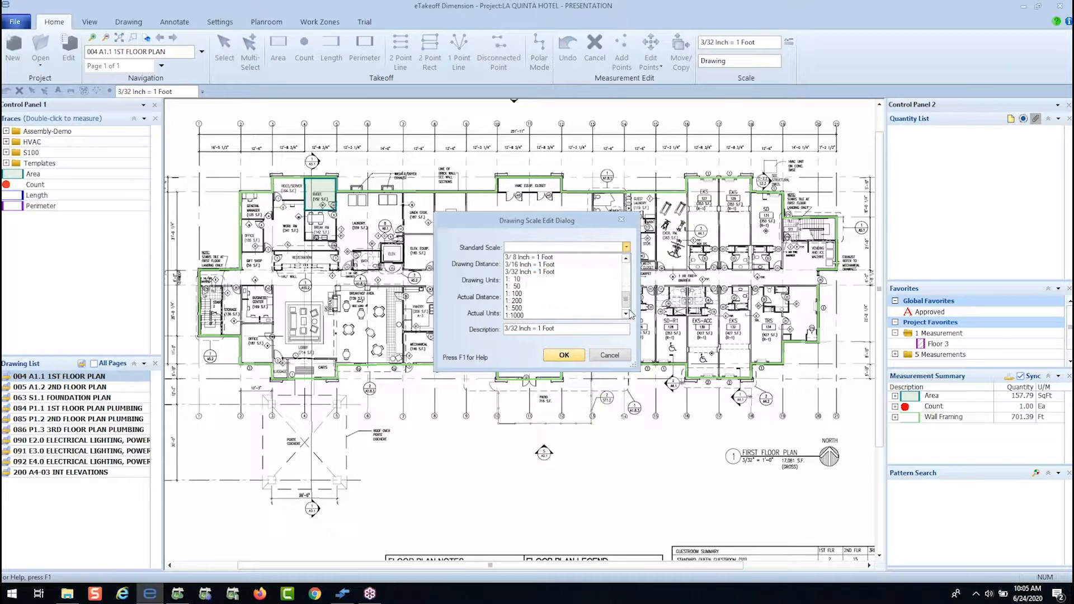
pyautogui.click(626, 247)
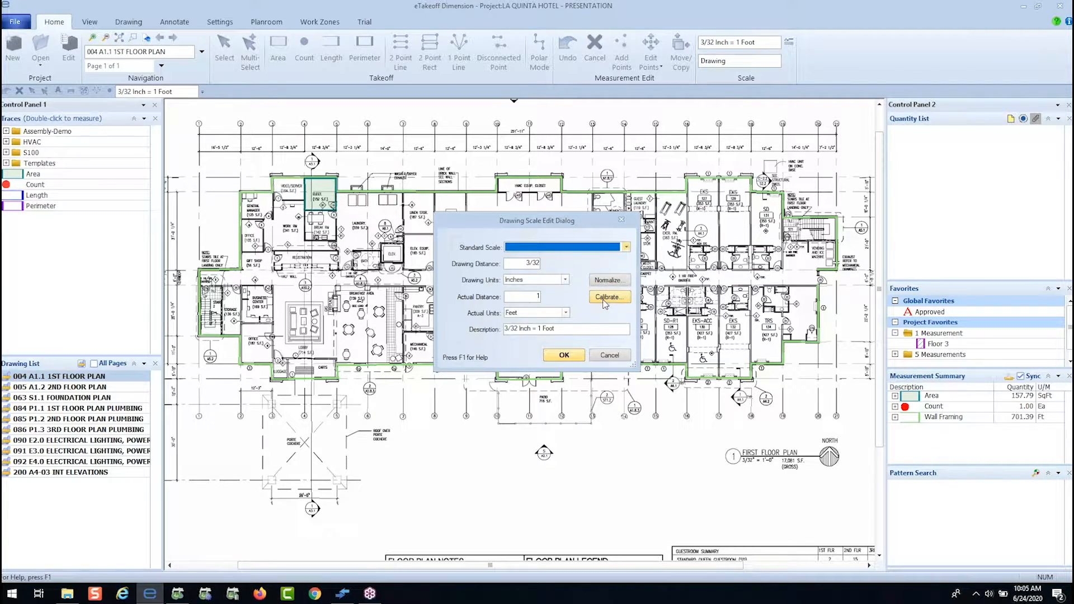
pyautogui.click(621, 219)
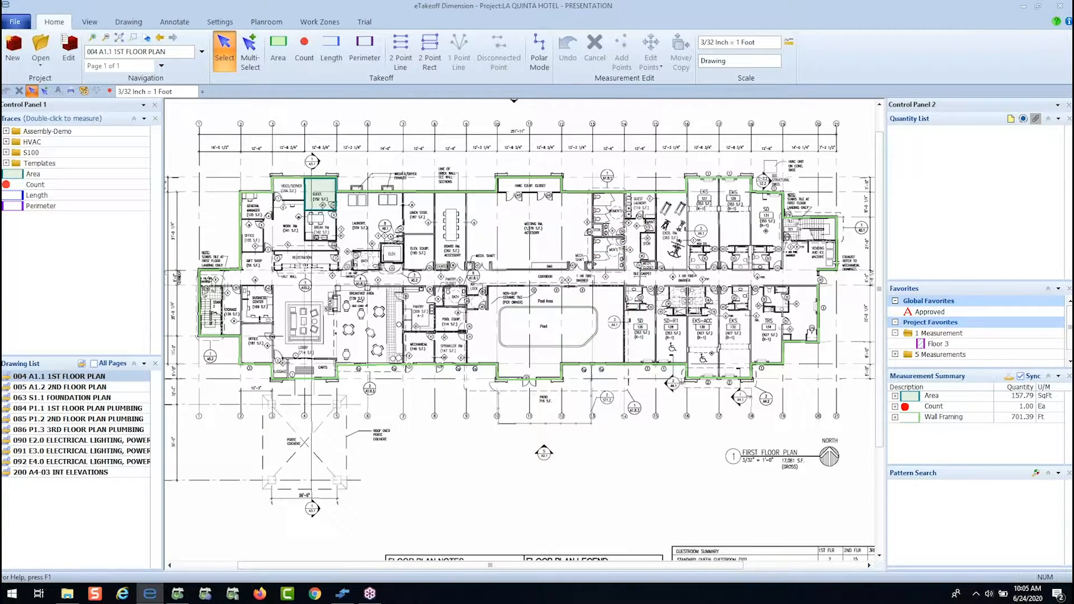
# - View the 001 CS1.1 COVER SHEET in an extra drawing window, reposition that window, and close it
pyautogui.click(90, 23)
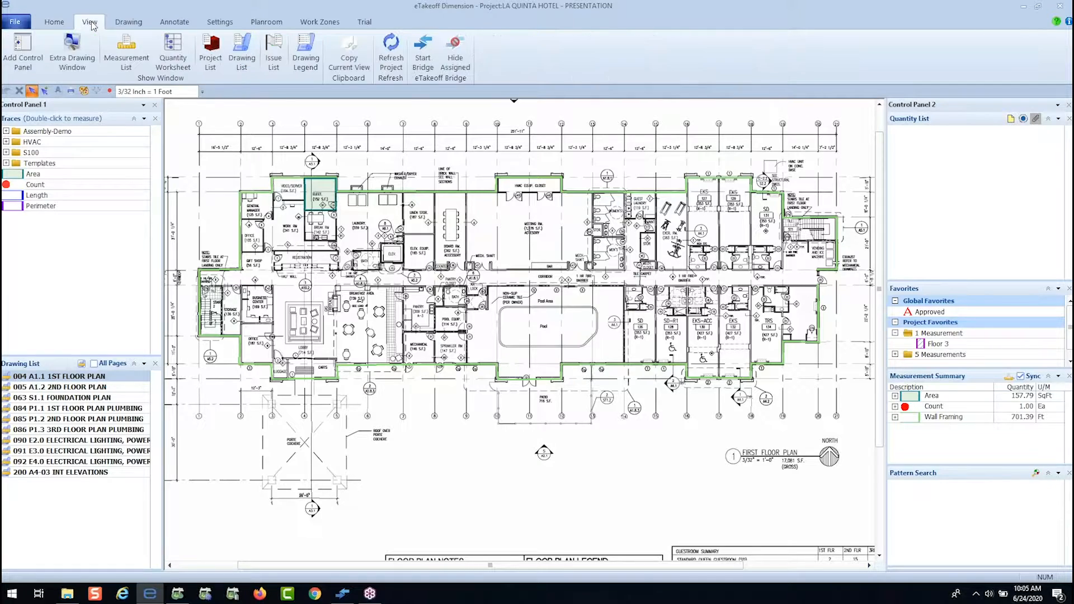
pyautogui.click(83, 51)
pyautogui.click(520, 138)
pyautogui.click(461, 155)
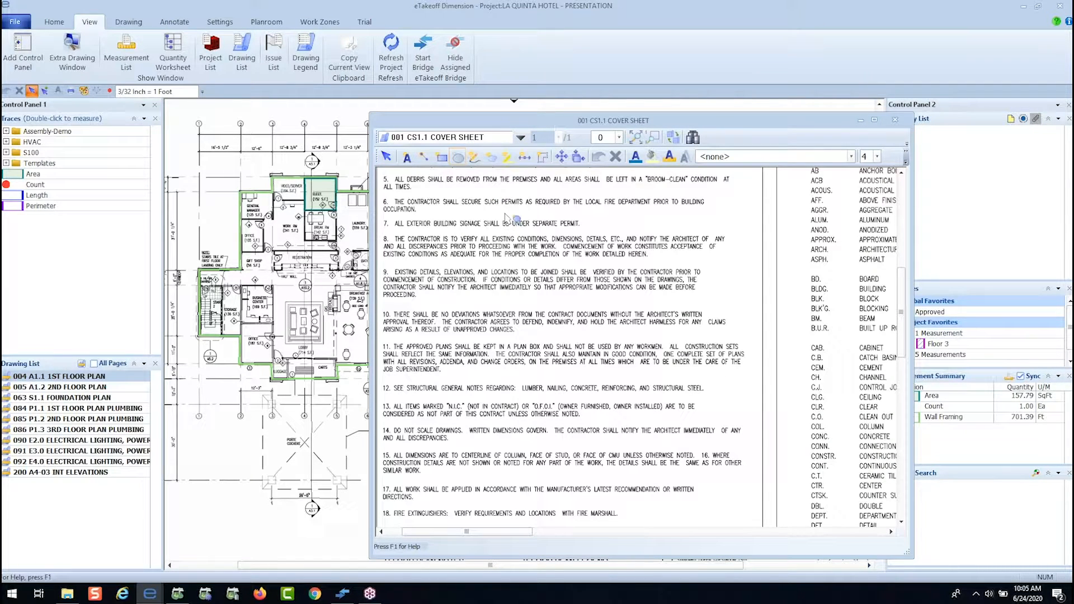
pyautogui.moveTo(541, 126); pyautogui.dragTo(550, 104)
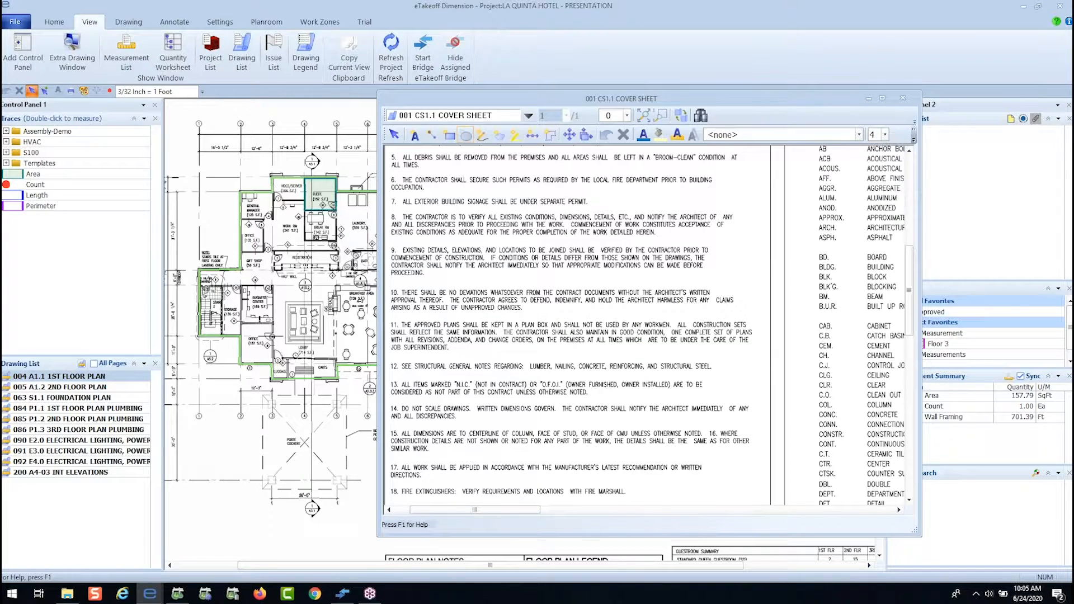
pyautogui.click(903, 98)
# - Open the 200 A4-03 INT ELEVATIONS drawing at the Typical Room detail
pyautogui.click(129, 22)
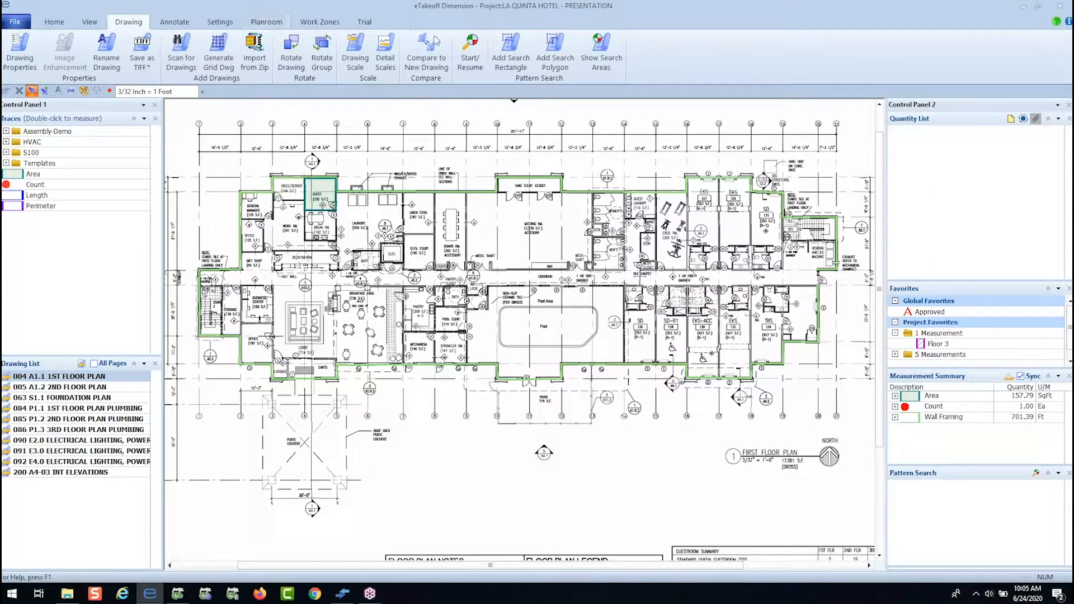
pyautogui.click(116, 474)
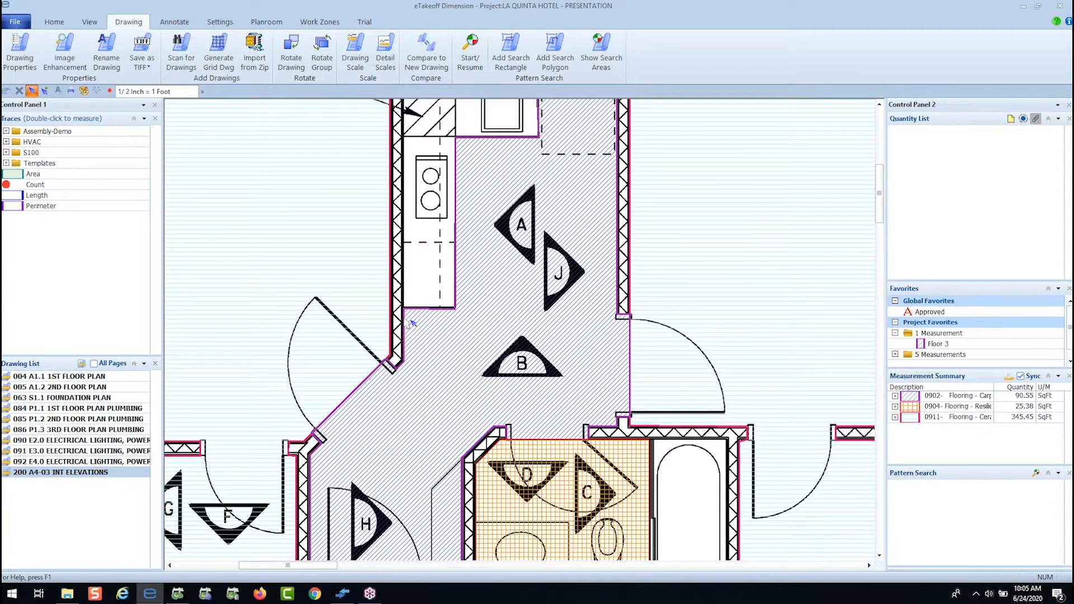
pyautogui.scroll(-5, 358, 366)
pyautogui.scroll(-3, 347, 271)
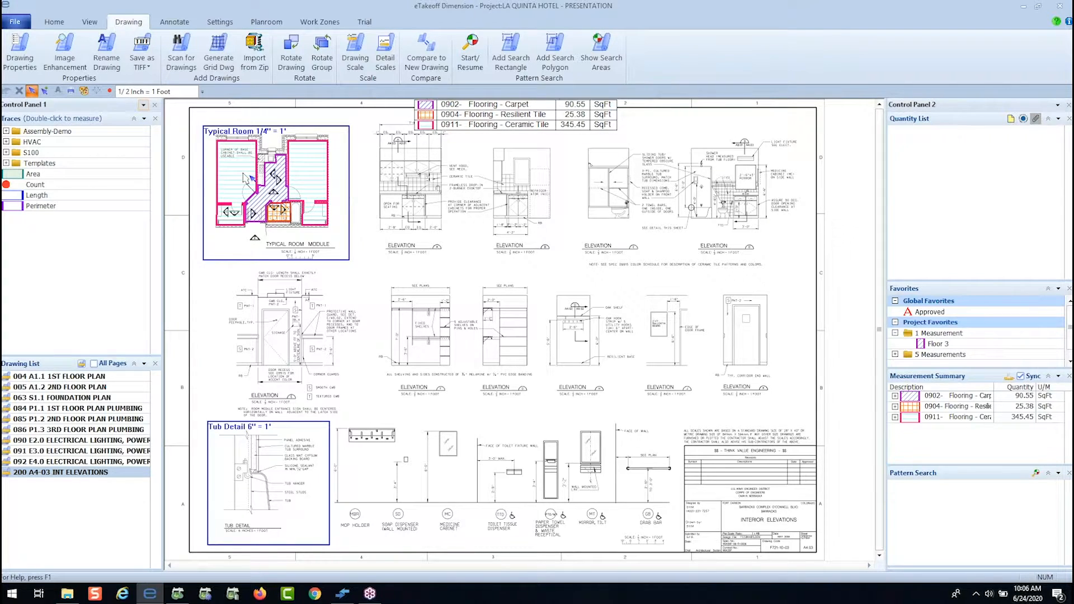
pyautogui.scroll(5, 245, 179)
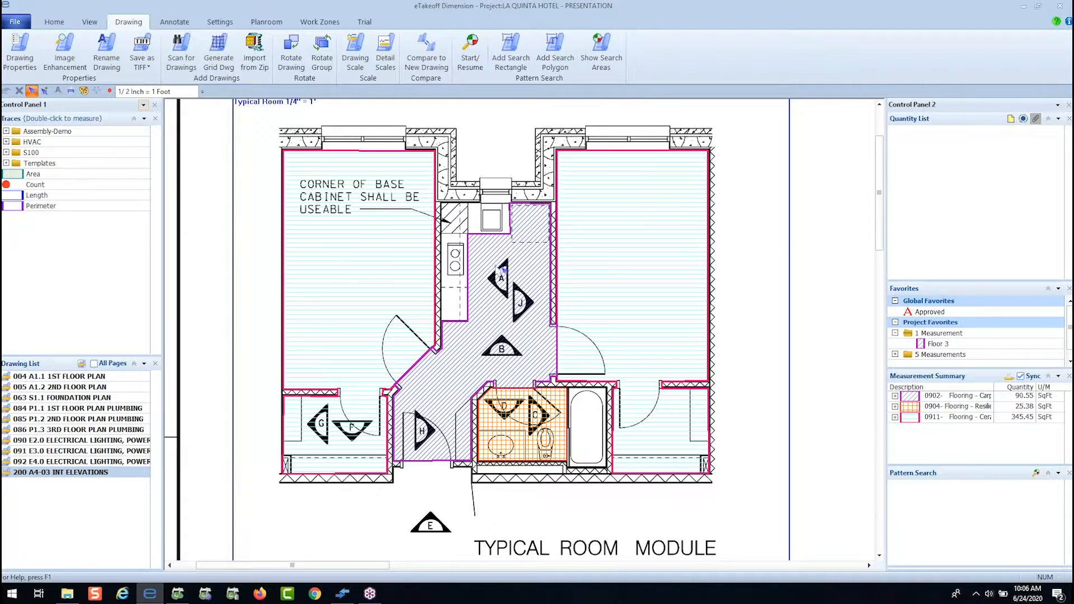
# - Overlay the 201 A403 INTERIOR ELEV - ADDENDA 1 drawing on the interior elevations to compare the kitchen changes
pyautogui.click(428, 63)
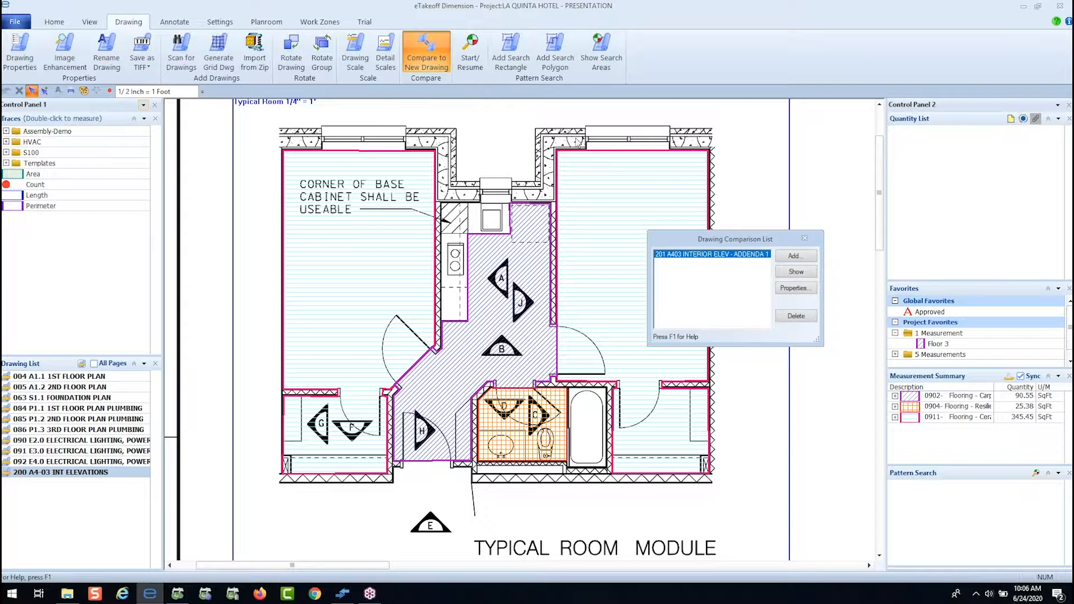
pyautogui.click(800, 275)
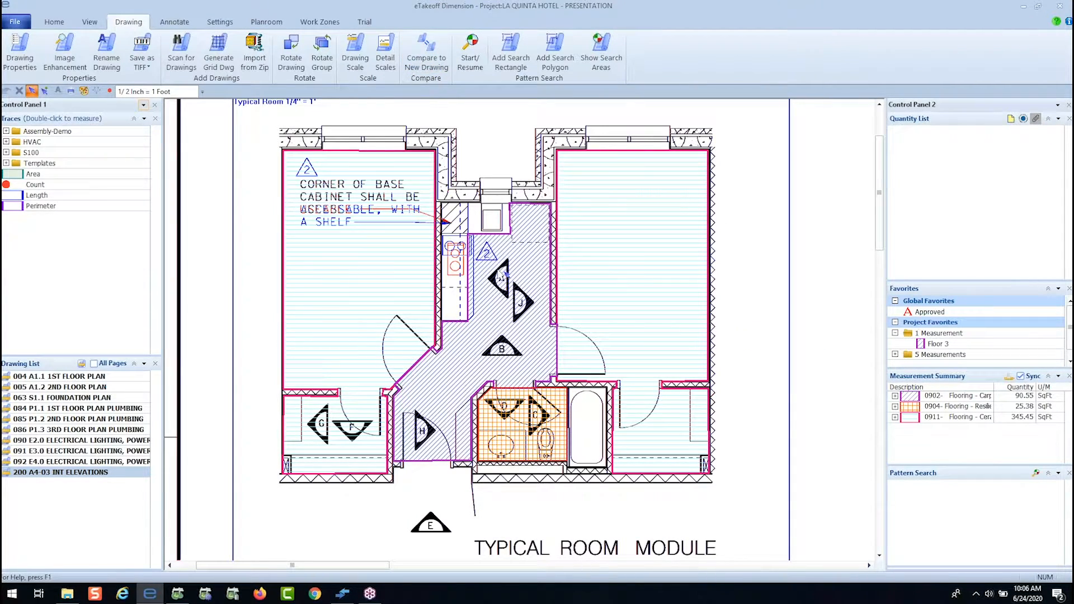
pyautogui.scroll(2, 492, 288)
pyautogui.scroll(1, 490, 290)
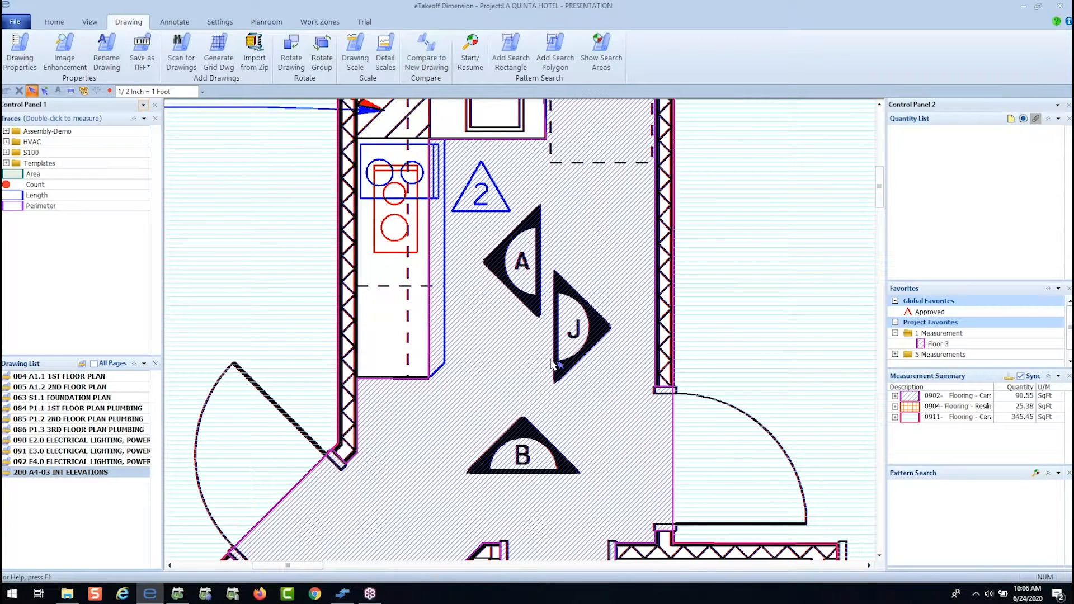
# - Reshape the 0902 Flooring - Carpet area to follow the revised kitchen counter edge and its angled corner
pyautogui.click(544, 277)
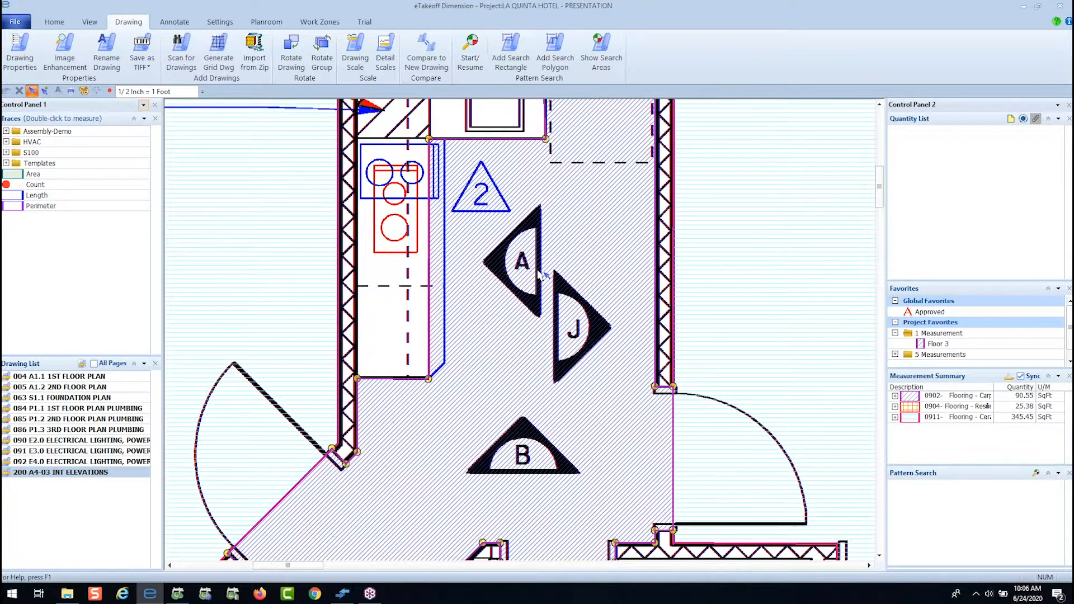
pyautogui.moveTo(535, 245)
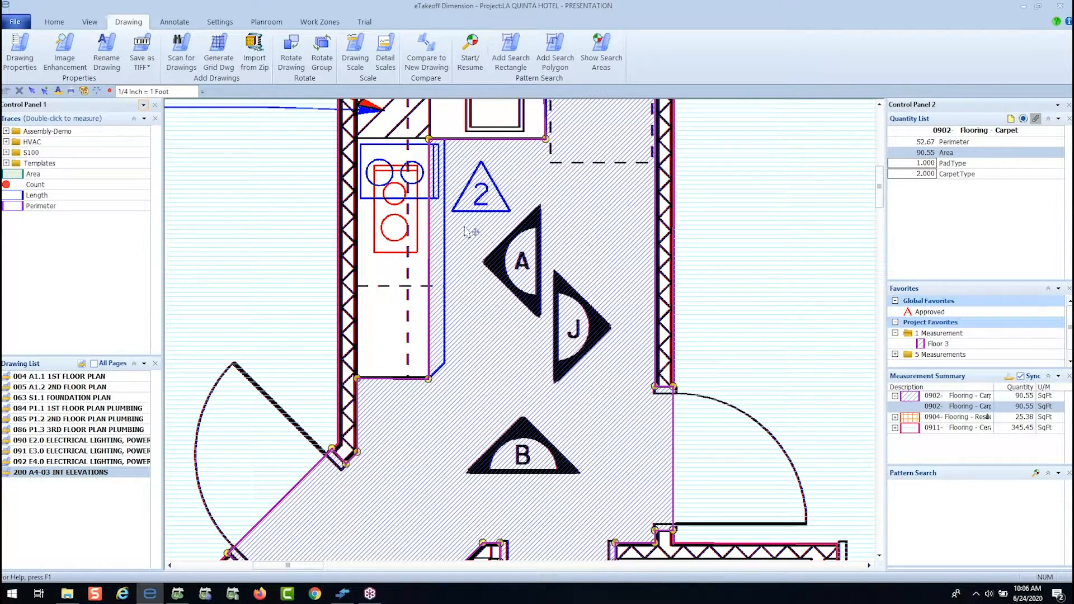
pyautogui.moveTo(430, 139); pyautogui.dragTo(446, 139)
pyautogui.moveTo(434, 378); pyautogui.dragTo(445, 363)
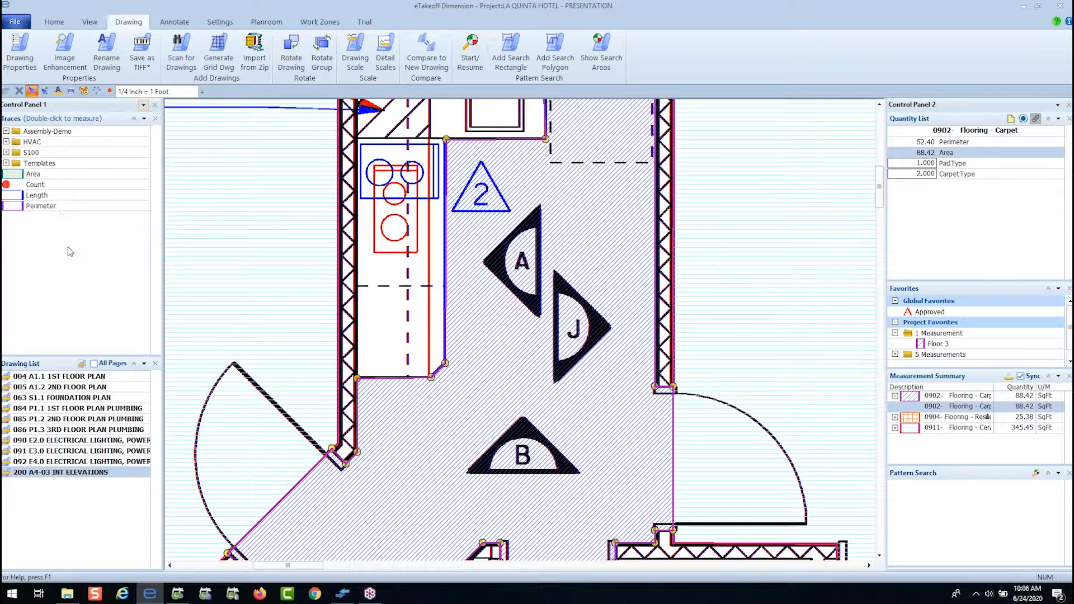
# - Open the 004 A1.1 1ST FLOOR PLAN and measure a rectangular Area of about 358 sq ft beside the board room
pyautogui.click(78, 379)
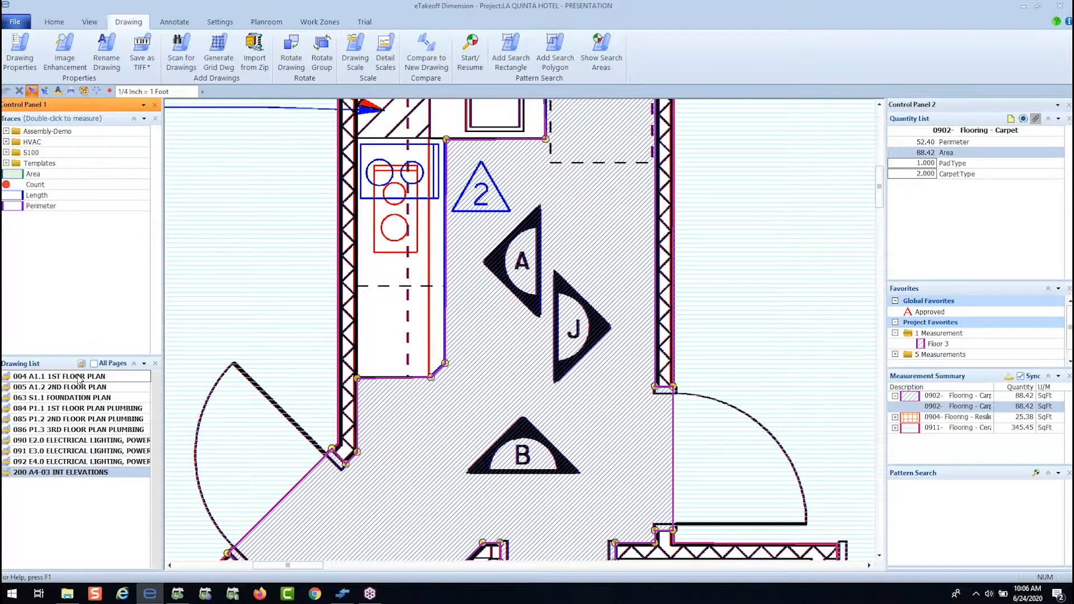
pyautogui.doubleClick(80, 379)
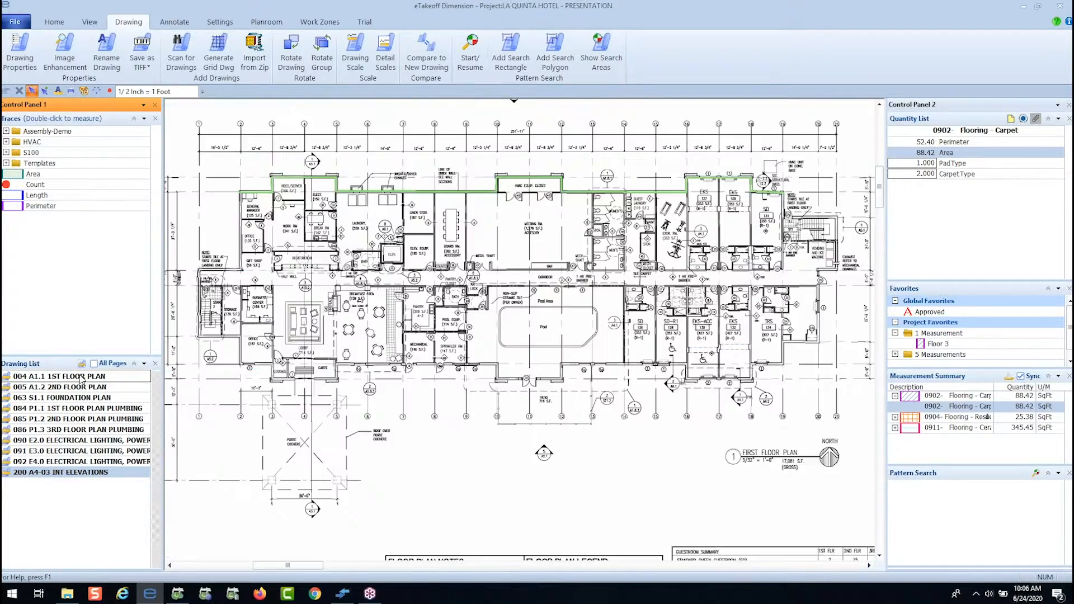
pyautogui.scroll(1, 483, 238)
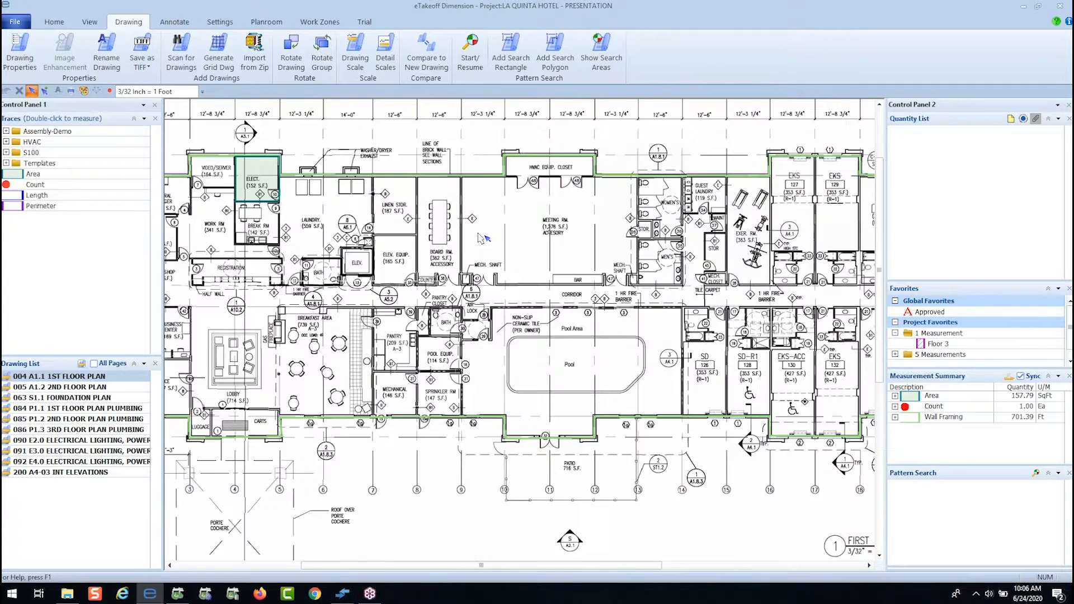
pyautogui.scroll(1, 482, 238)
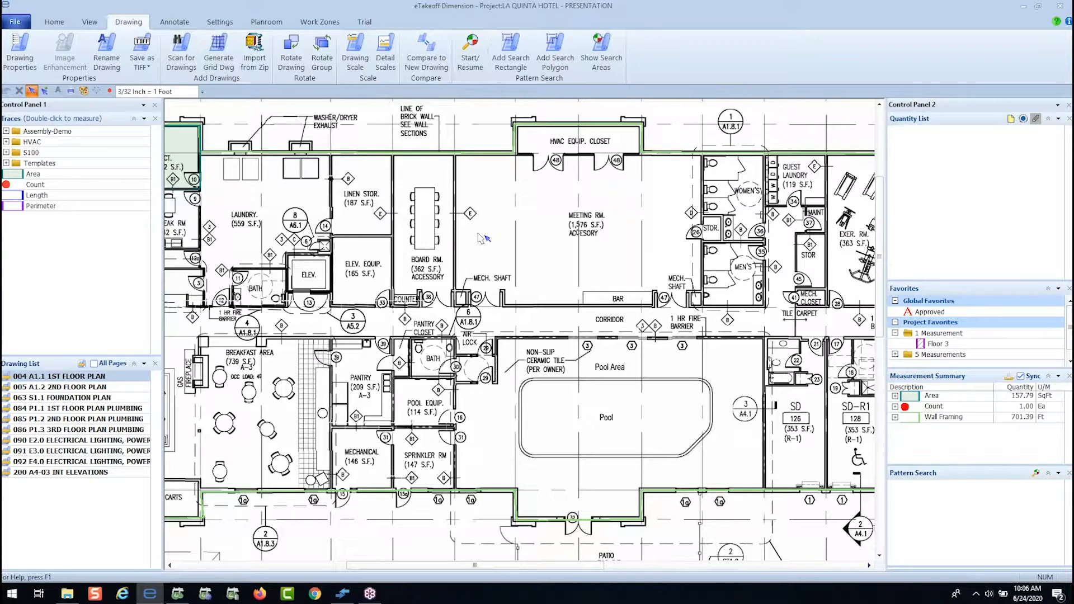
pyautogui.click(59, 177)
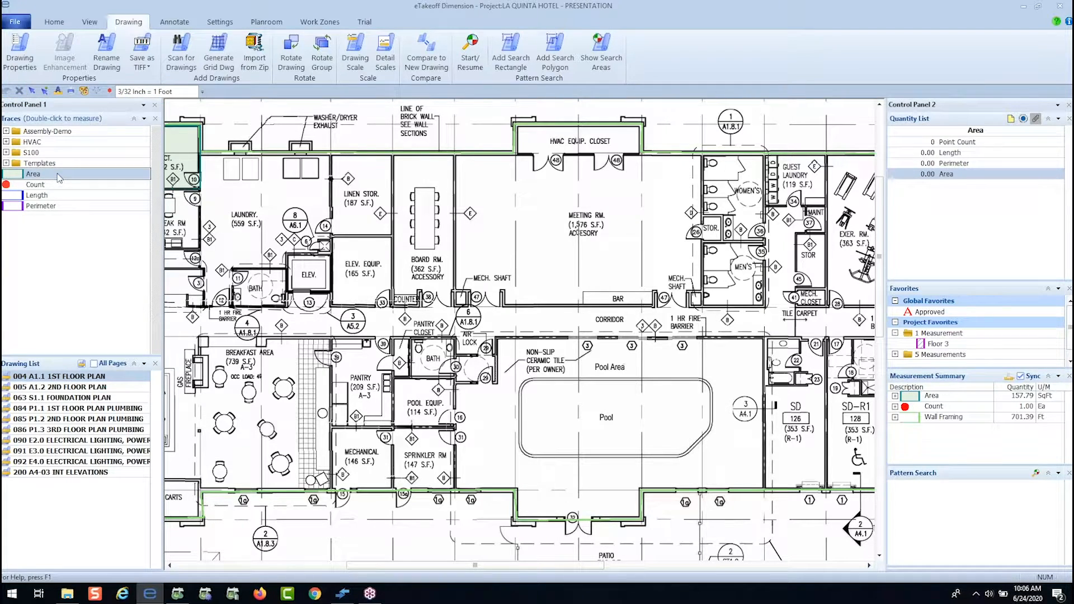
pyautogui.click(455, 155)
pyautogui.click(514, 304)
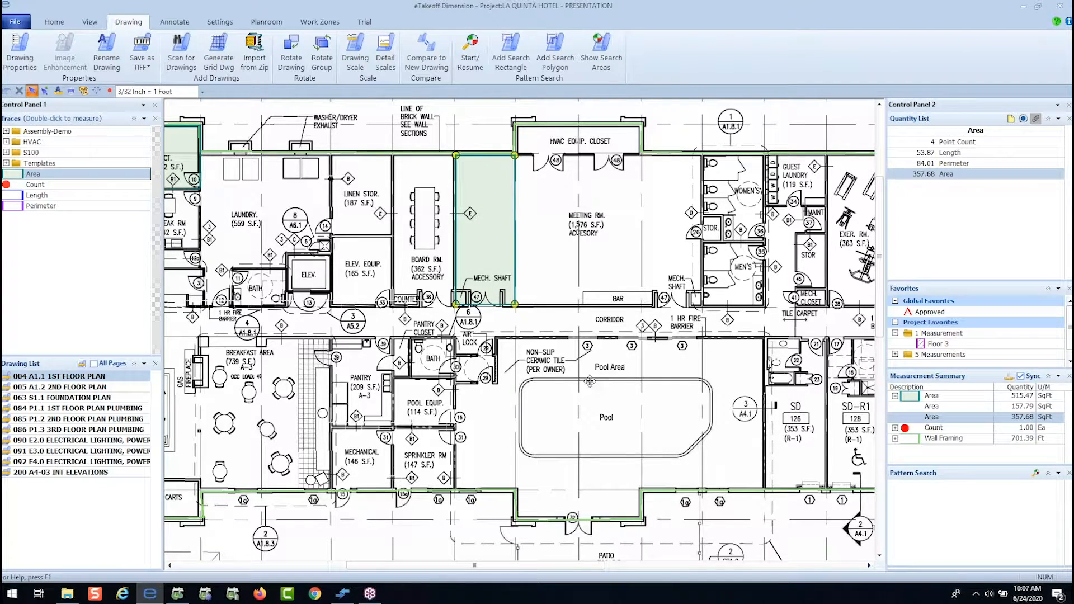
# - Trace the Pool Area room's outline, including the patio door recess and the air lock notch, as an Area group of about 1951 sq ft
pyautogui.moveTo(590, 381)
pyautogui.mouseDown(button='middle')
pyautogui.moveTo(524, 359)
pyautogui.moveTo(490, 283)
pyautogui.mouseUp(button='middle')
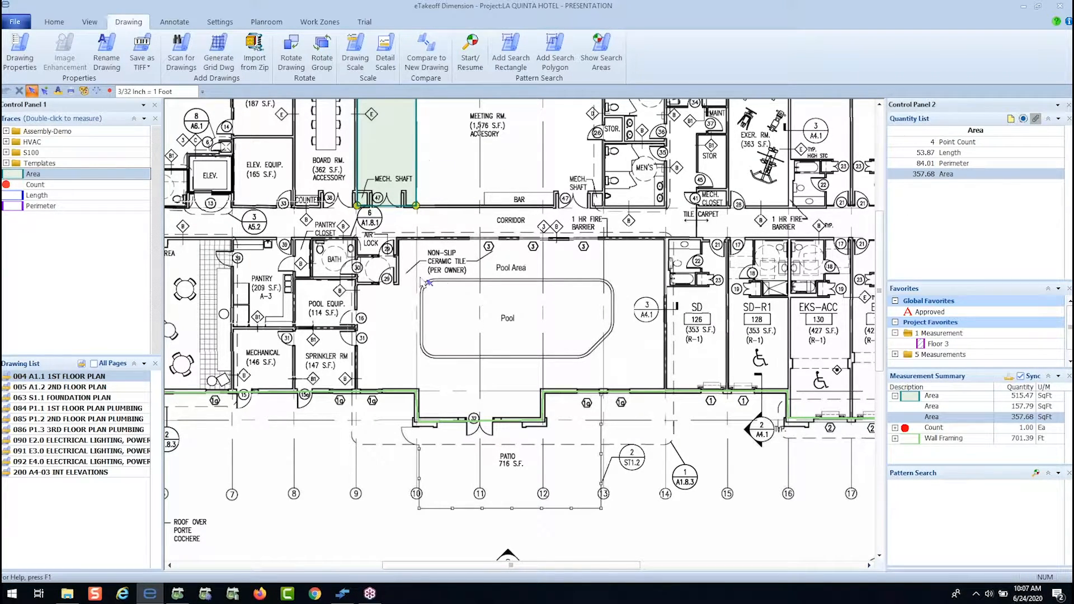
pyautogui.click(397, 239)
pyautogui.click(664, 237)
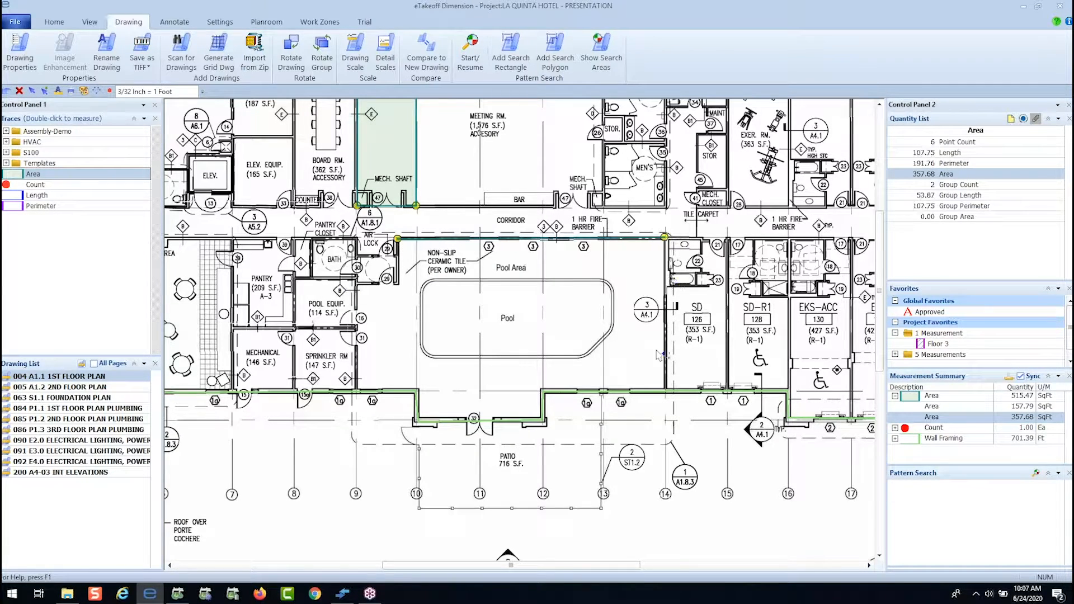
pyautogui.click(664, 387)
pyautogui.click(538, 388)
pyautogui.click(539, 418)
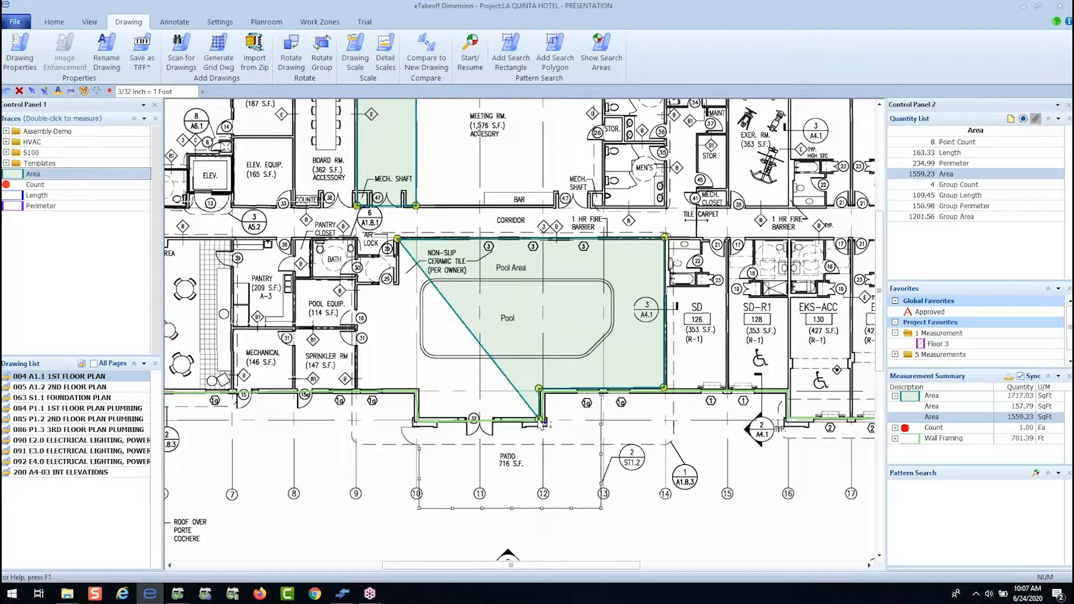
pyautogui.click(420, 418)
pyautogui.click(420, 390)
pyautogui.click(357, 388)
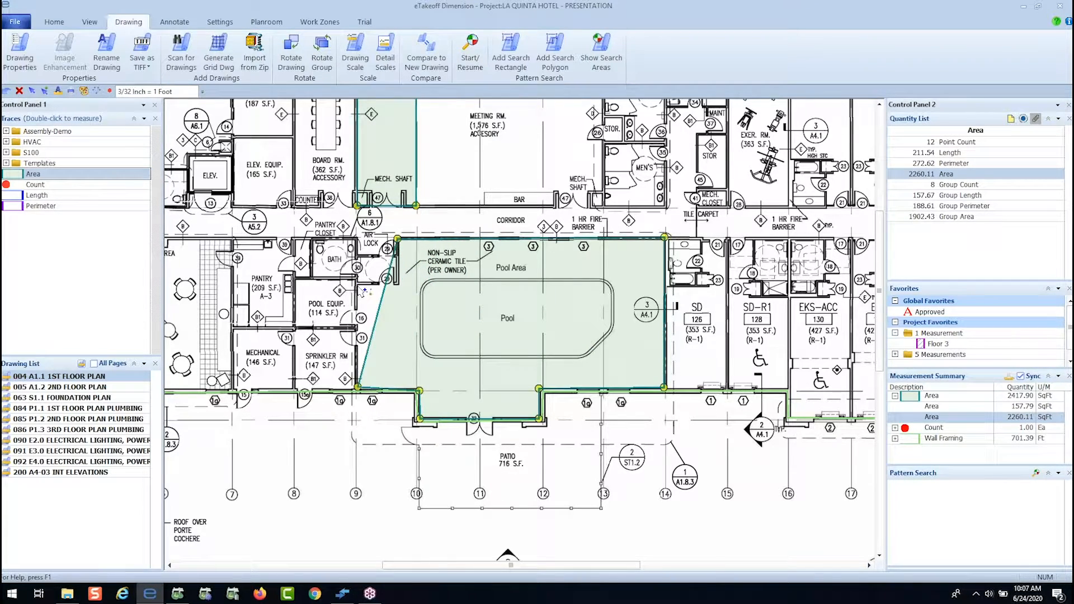
pyautogui.click(356, 284)
pyautogui.doubleClick(399, 283)
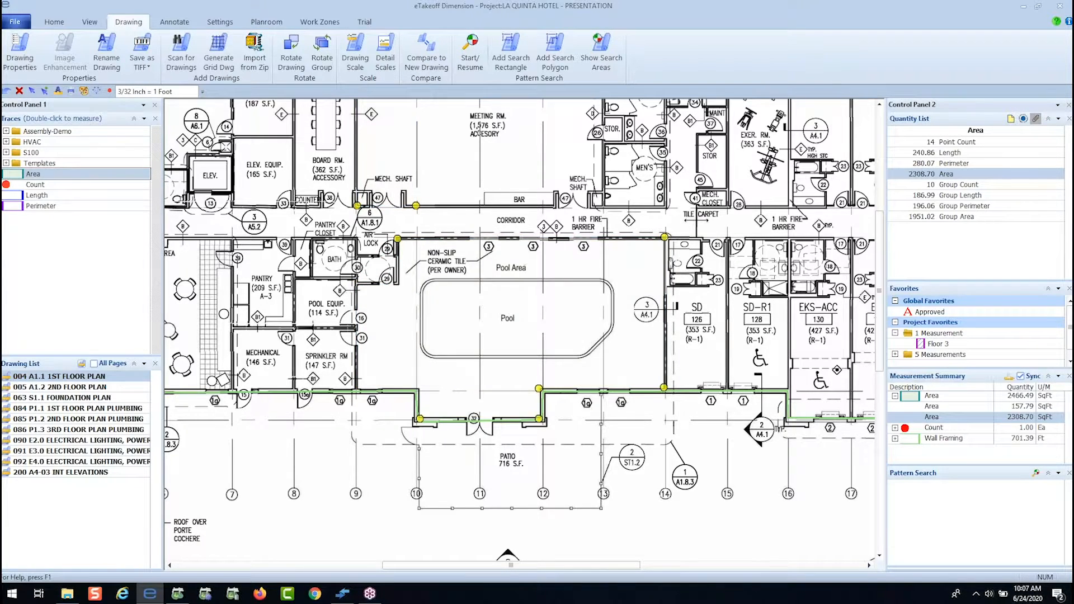
# - Start a deduction around the pool, tracing its west end with arcs at both rounded corners
pyautogui.scroll(2, 467, 312)
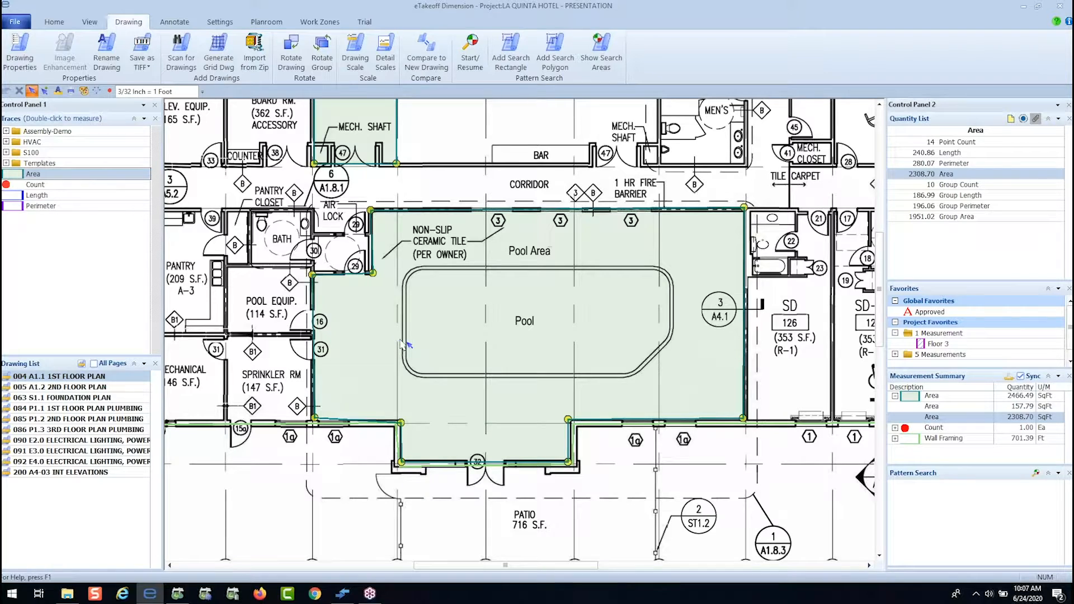
pyautogui.press('-')
pyautogui.click(421, 268)
pyautogui.click(412, 275)
pyautogui.click(408, 282)
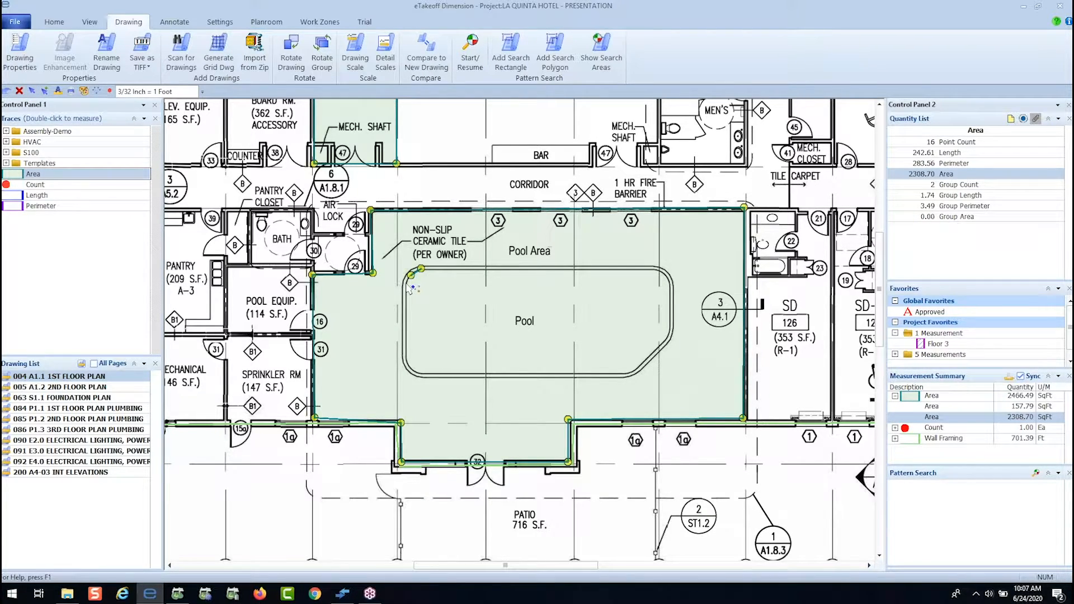
pyautogui.press('a')
pyautogui.click(405, 359)
pyautogui.click(412, 368)
pyautogui.click(421, 372)
pyautogui.press('a')
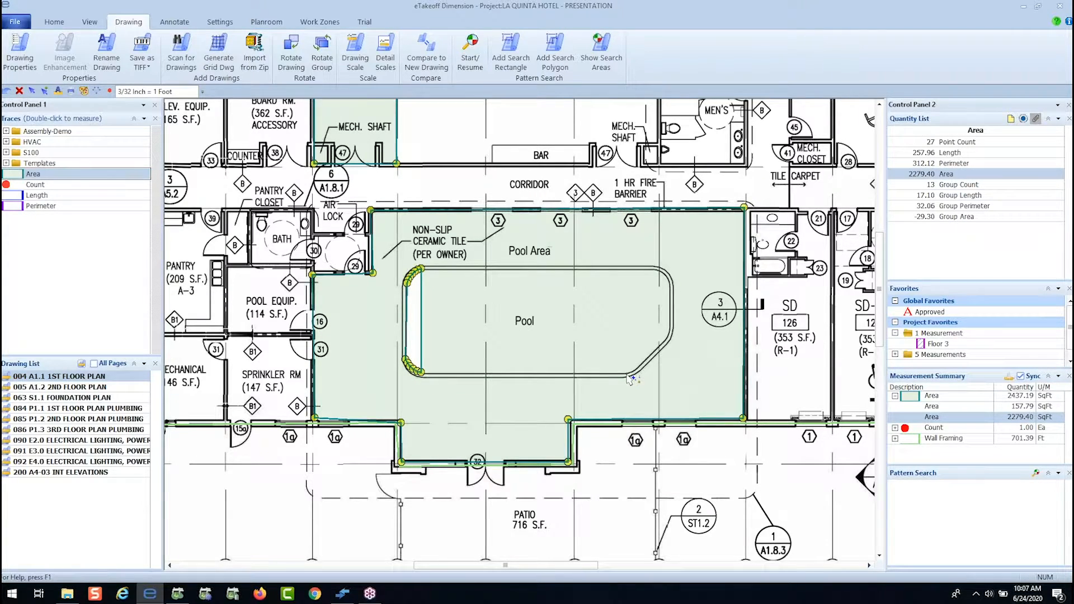
# - Continue the pool deduction along its south edge and around the angled southeast corner, with an arc at the first bend
pyautogui.click(625, 372)
pyautogui.click(634, 369)
pyautogui.click(641, 362)
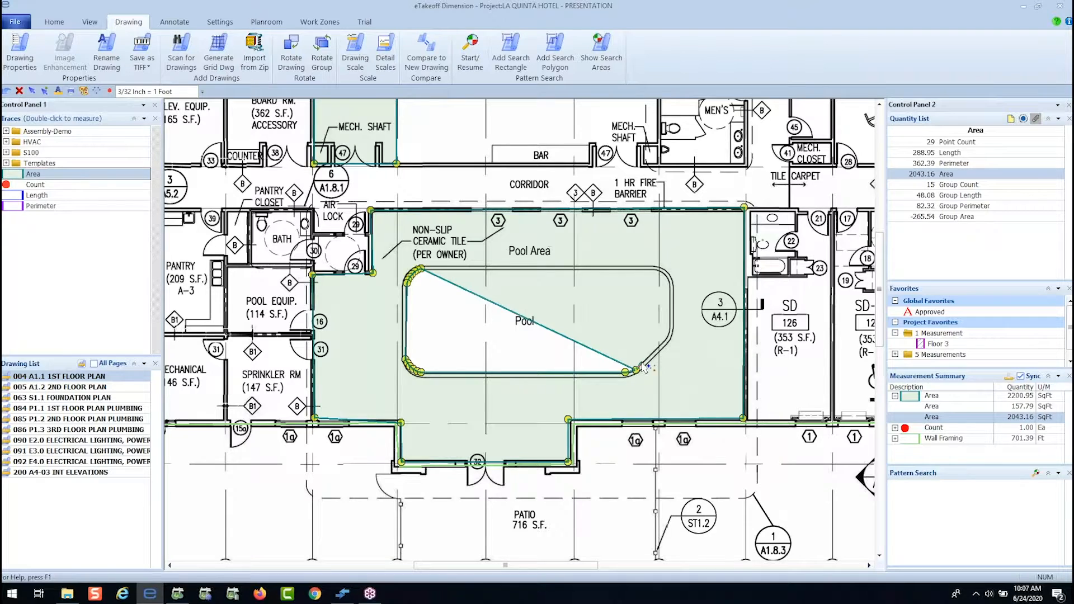
pyautogui.press('a')
pyautogui.click(660, 344)
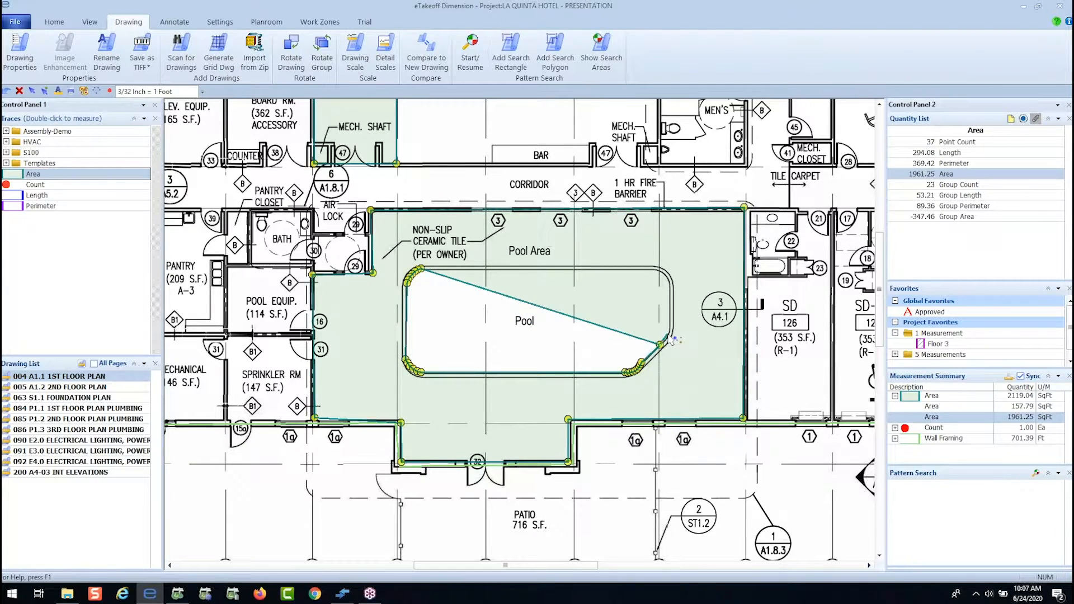
pyautogui.click(667, 336)
pyautogui.click(670, 323)
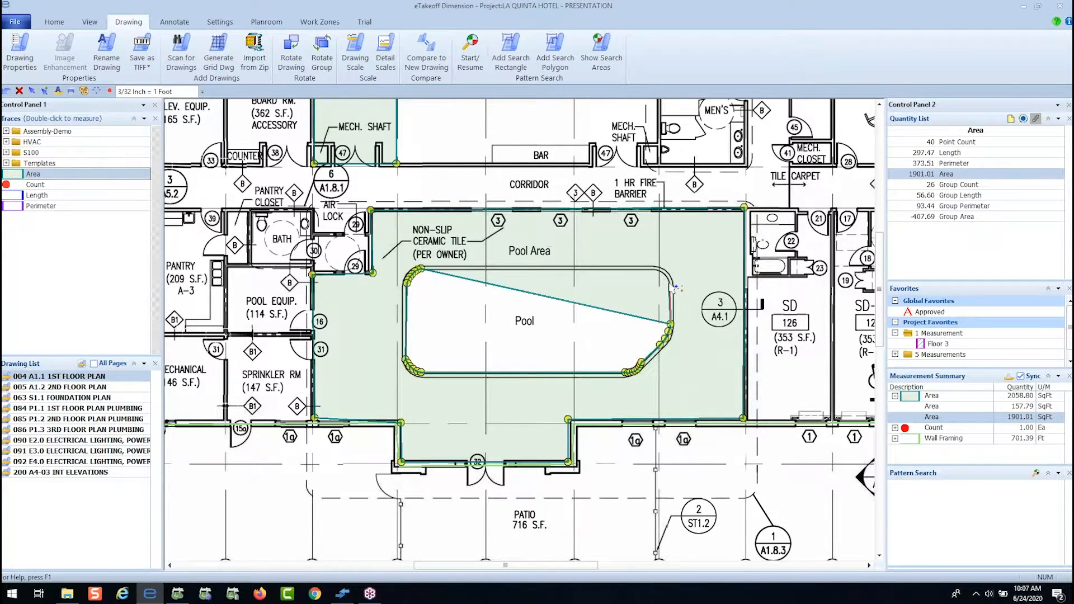
# - Trace the pool's rounded northeast corner and close the deduction at about 546 sq ft
pyautogui.click(671, 285)
pyautogui.click(664, 274)
pyautogui.click(656, 271)
pyautogui.press('c')
pyautogui.press('Escape')
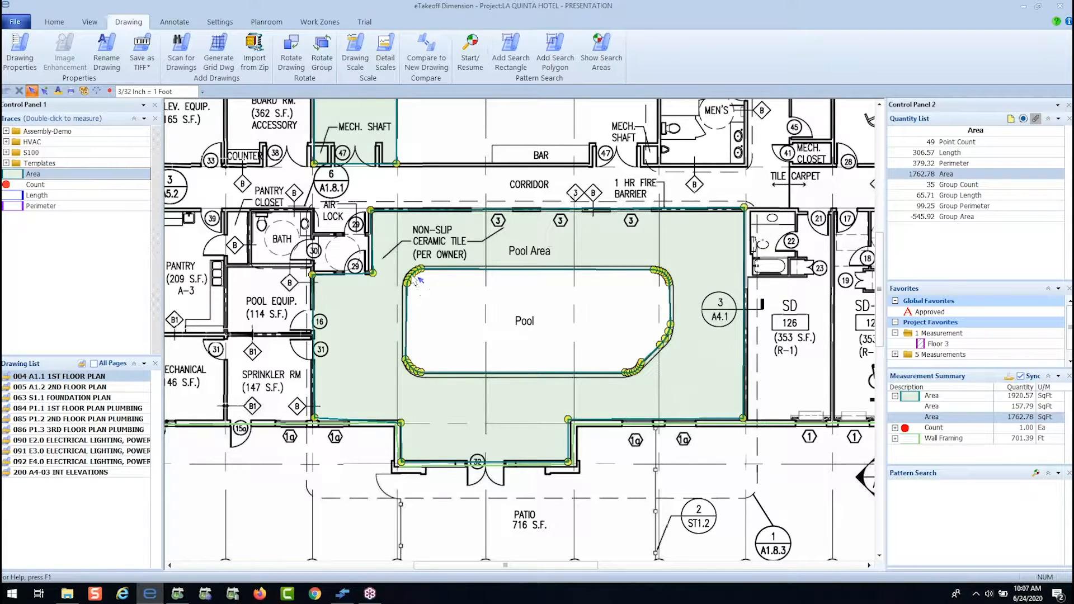
# - Create a cutout measurement from the pool's point group 3 using the Slab Takeoff trace in Assembly-Demo, 0003- CONCRETE
pyautogui.moveTo(418, 279)
pyautogui.rightClick(411, 274)
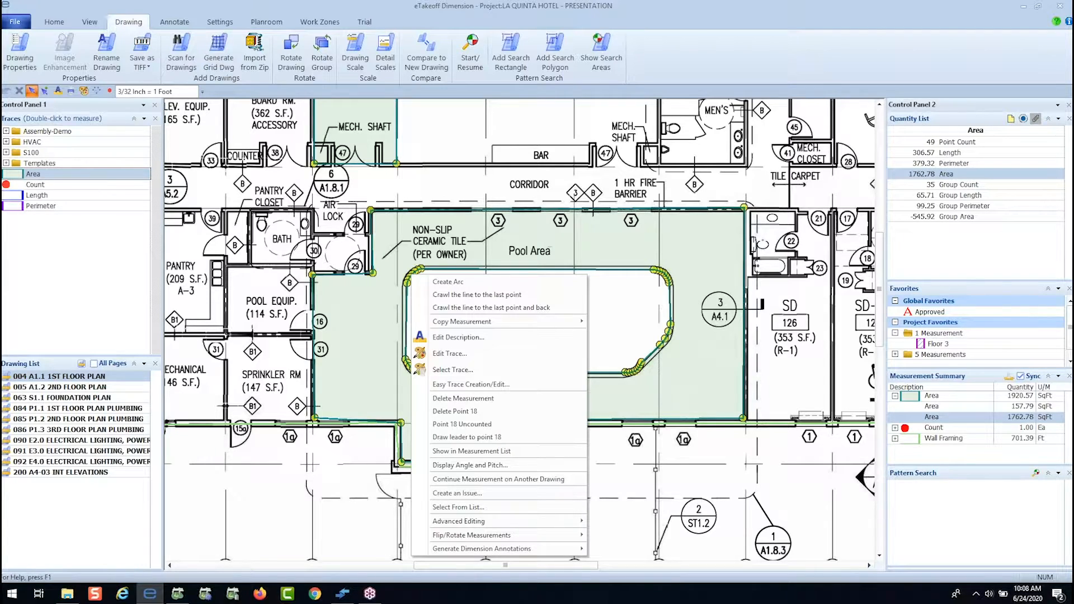
pyautogui.moveTo(506, 526)
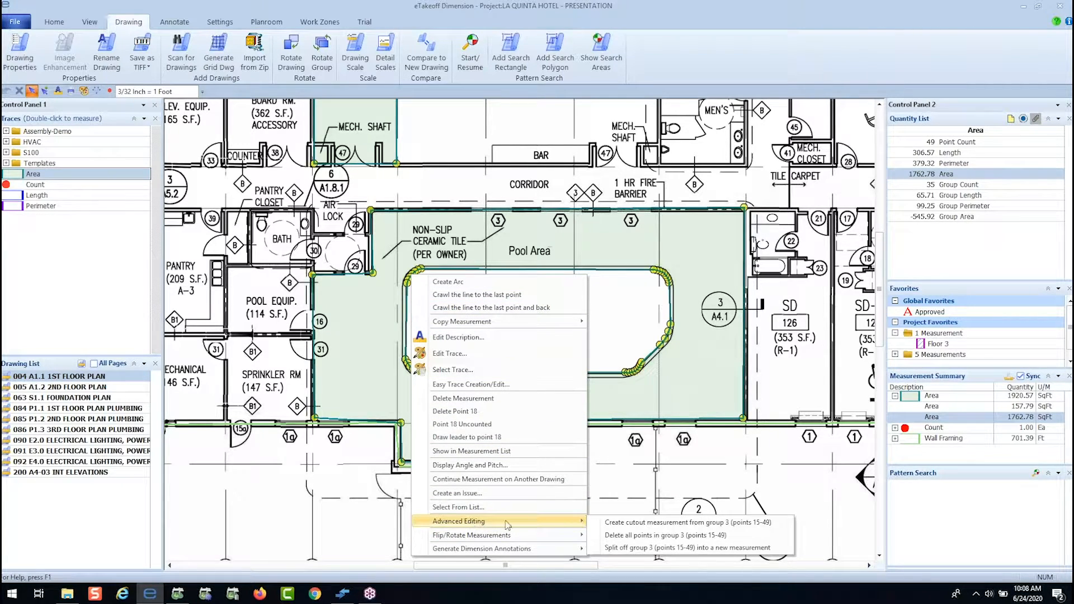
pyautogui.click(625, 525)
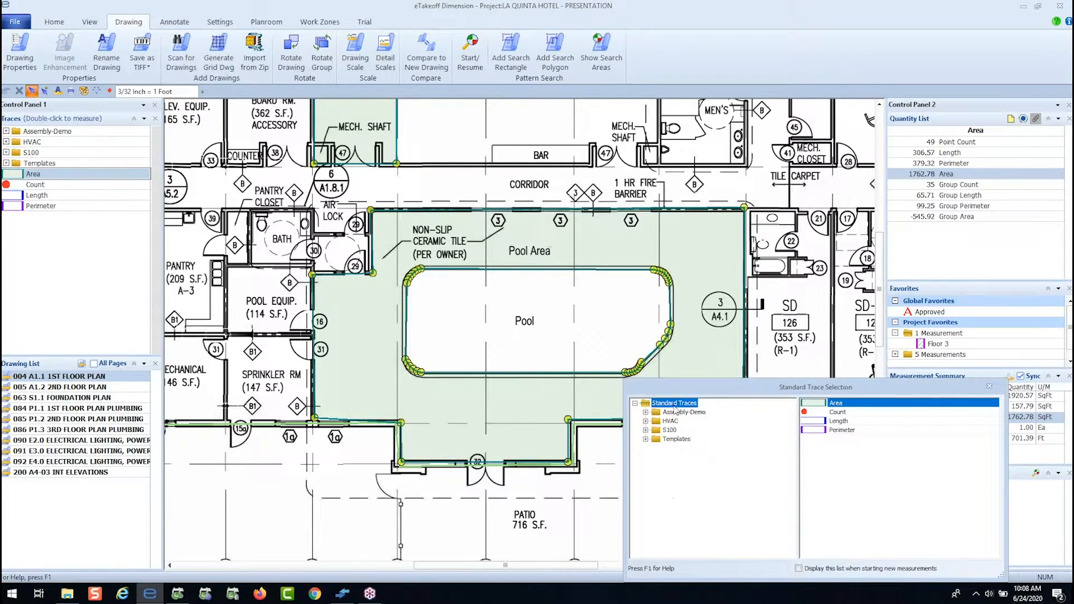
pyautogui.click(400, 301)
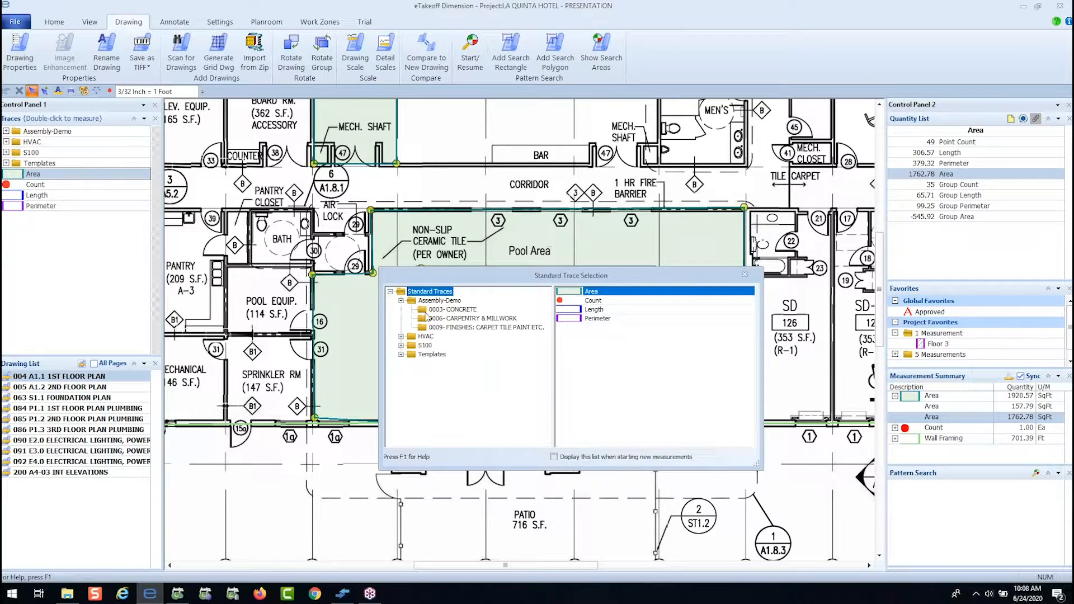
pyautogui.click(438, 310)
pyautogui.doubleClick(596, 320)
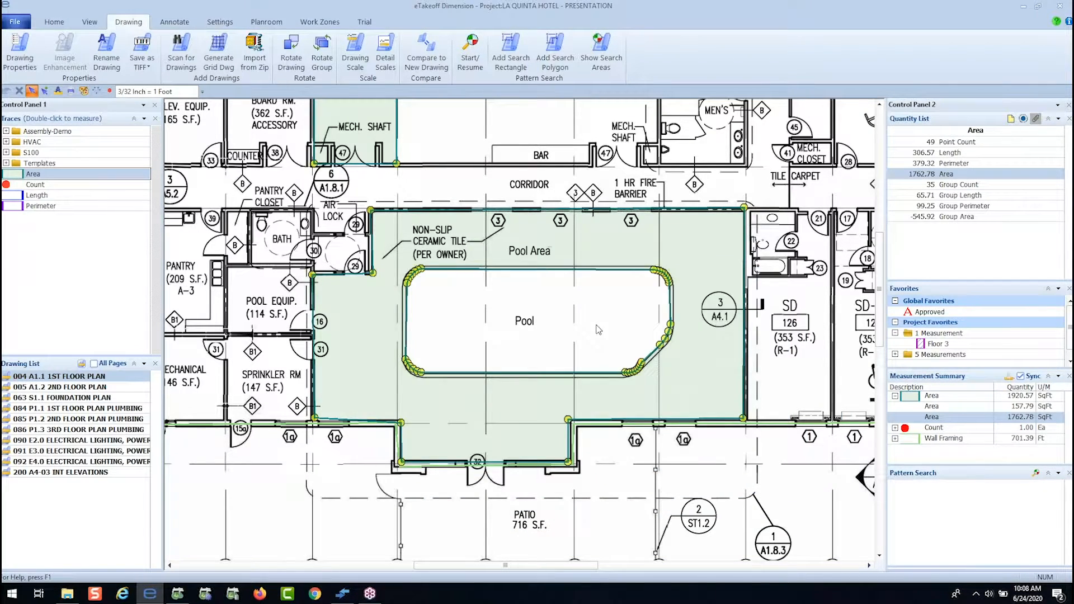
pyautogui.click(548, 322)
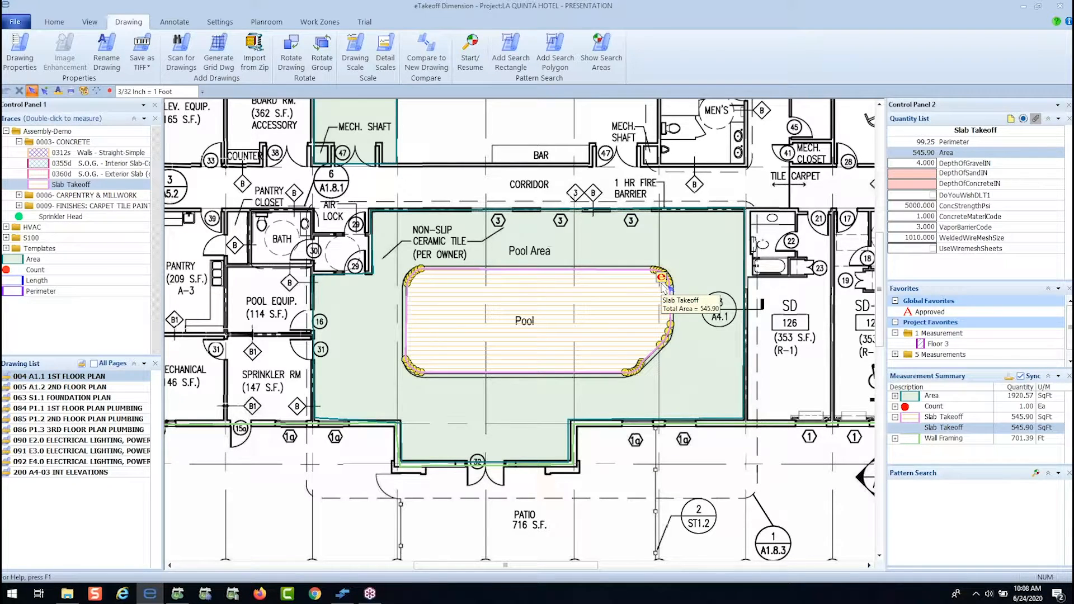
# - Check the pool slab's flagged extension on the drawing and in the Measurement List
pyautogui.moveTo(663, 287)
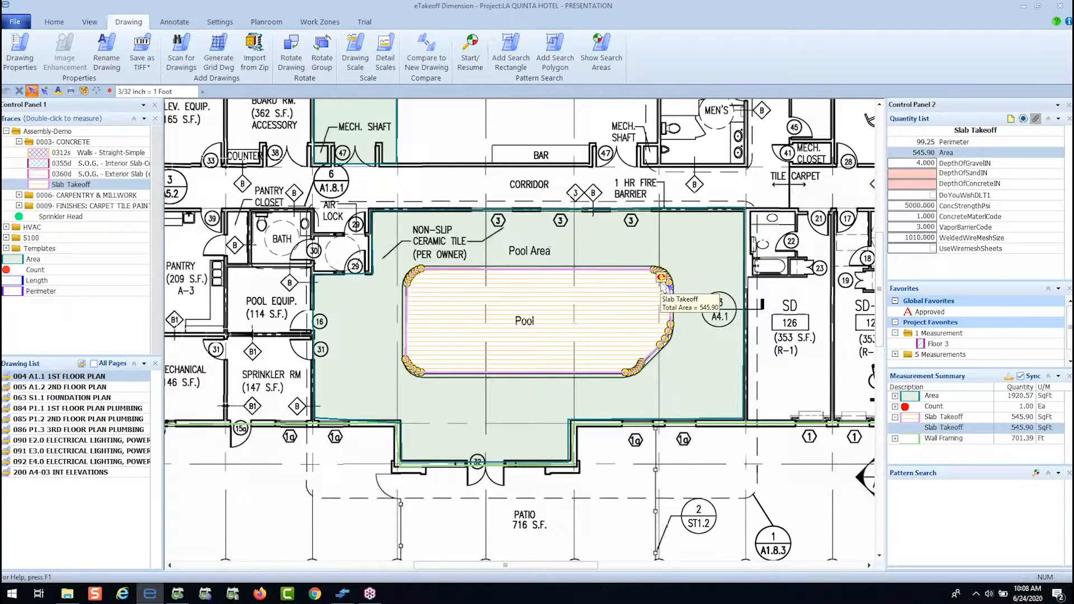
pyautogui.click(1009, 376)
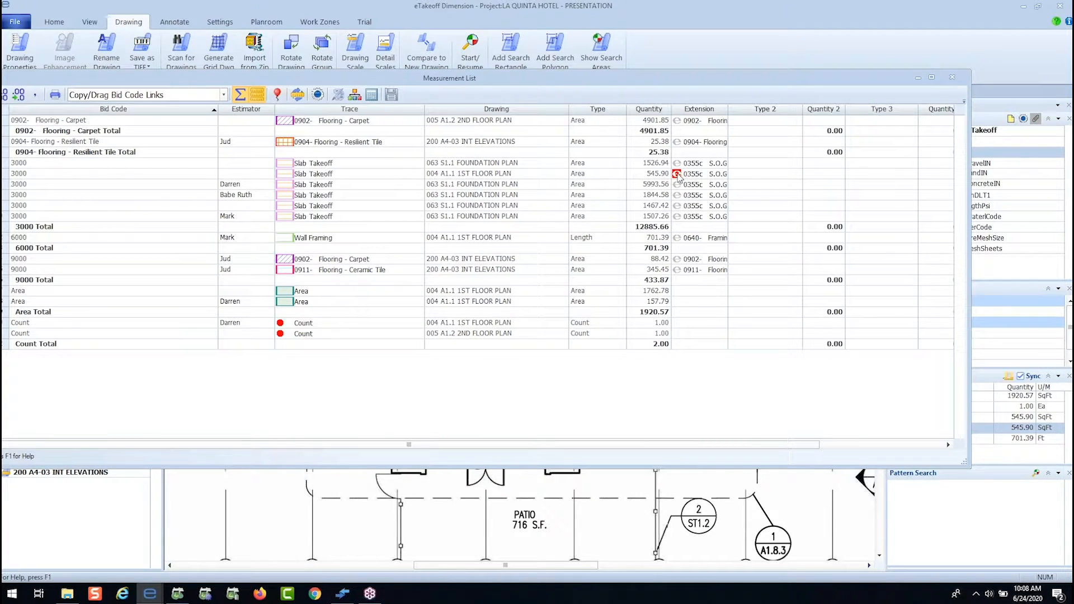
pyautogui.moveTo(677, 174)
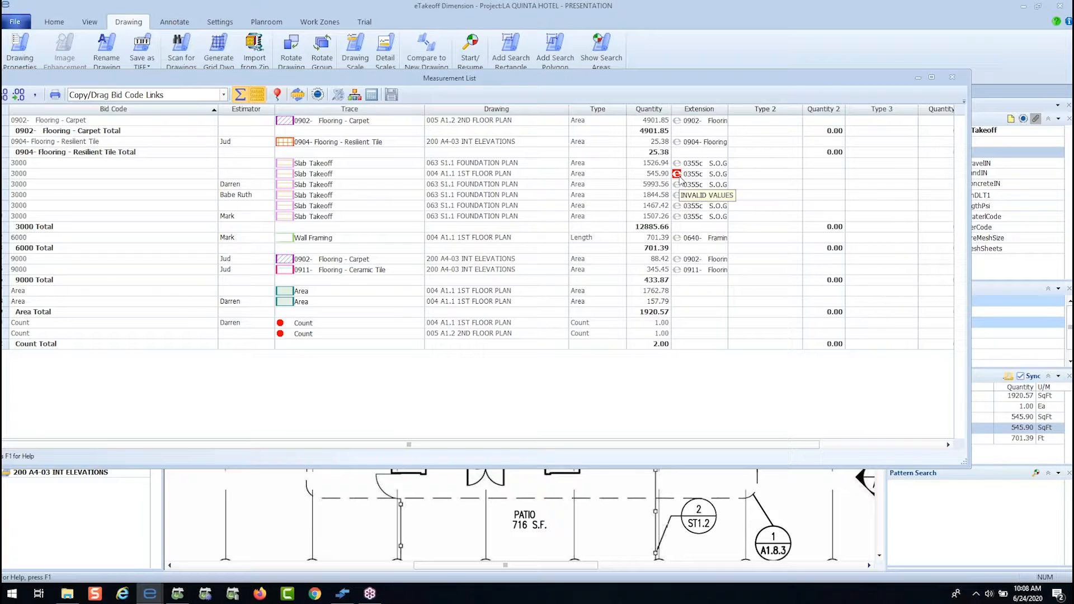
pyautogui.click(961, 79)
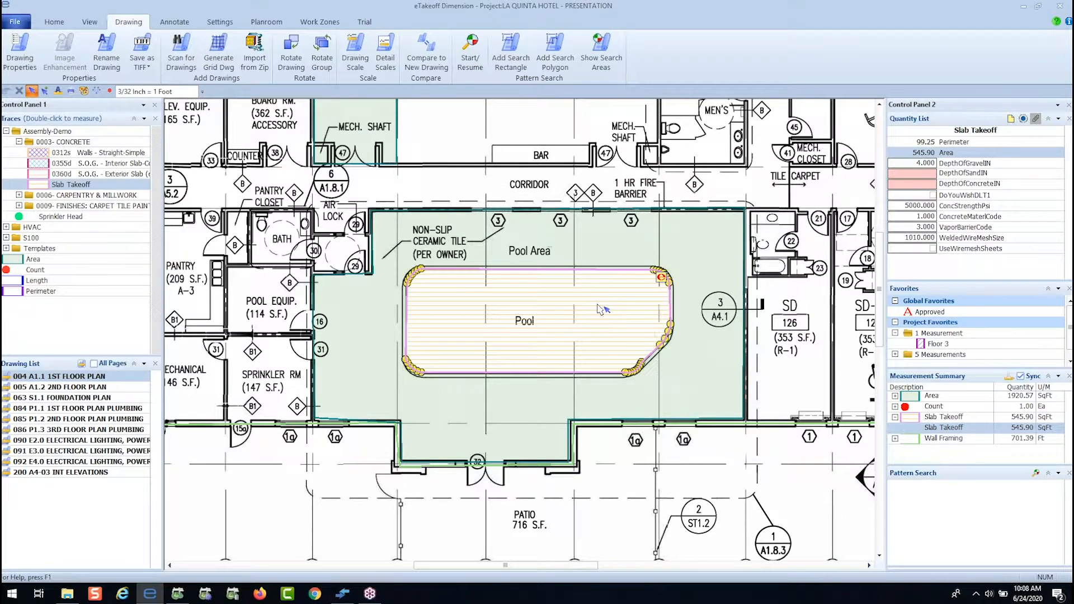
pyautogui.press('Escape')
# - Set the pool slab extension's DepthOfSandIN to 4 in and DepthOfConcreteIN to 6 in
pyautogui.doubleClick(661, 278)
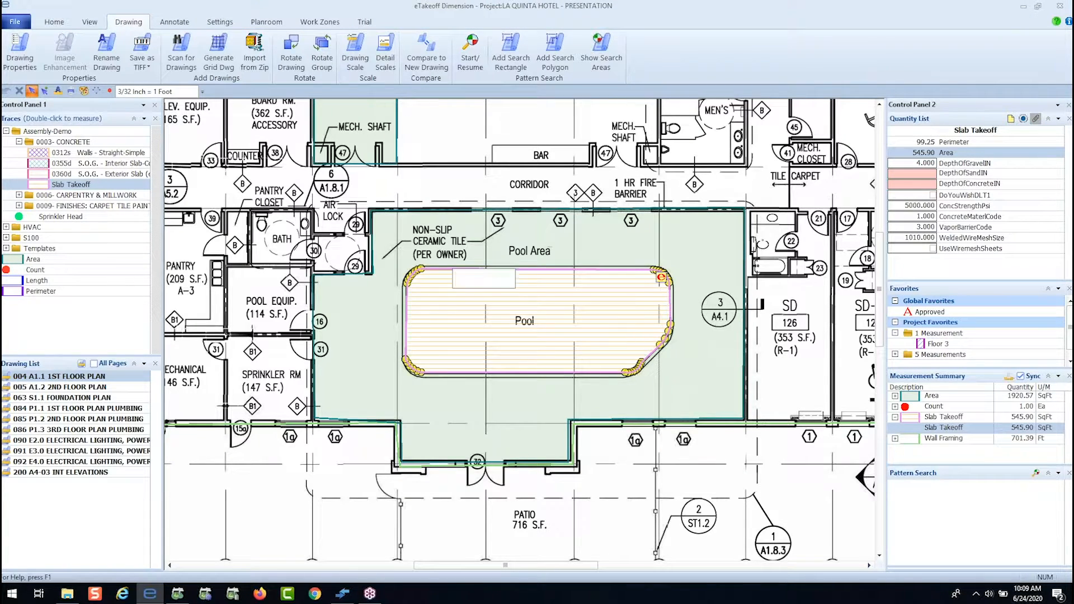
pyautogui.moveTo(556, 259); pyautogui.dragTo(630, 222)
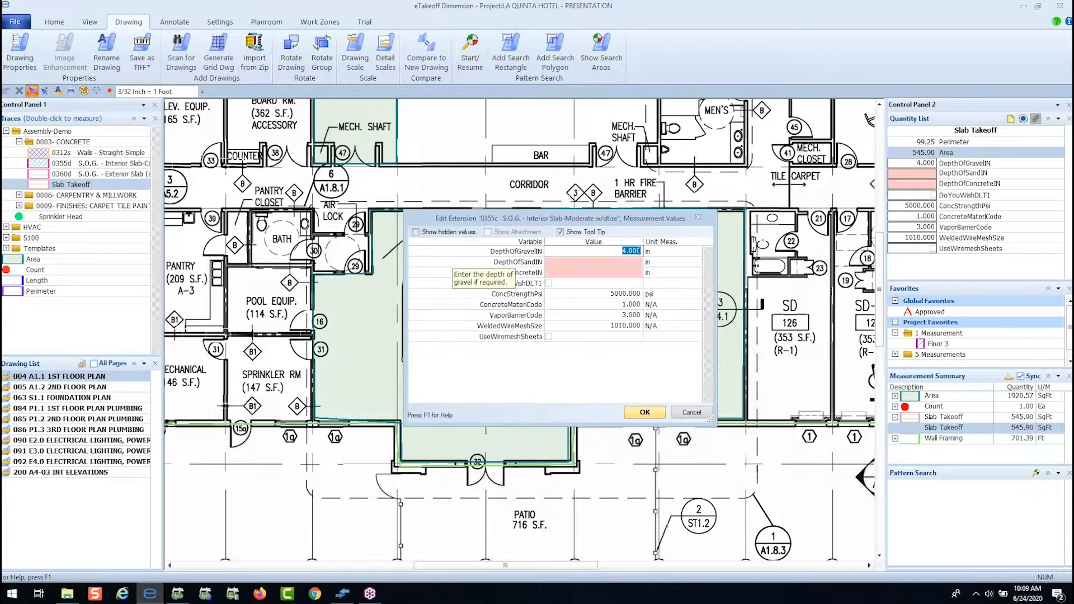
pyautogui.click(594, 262)
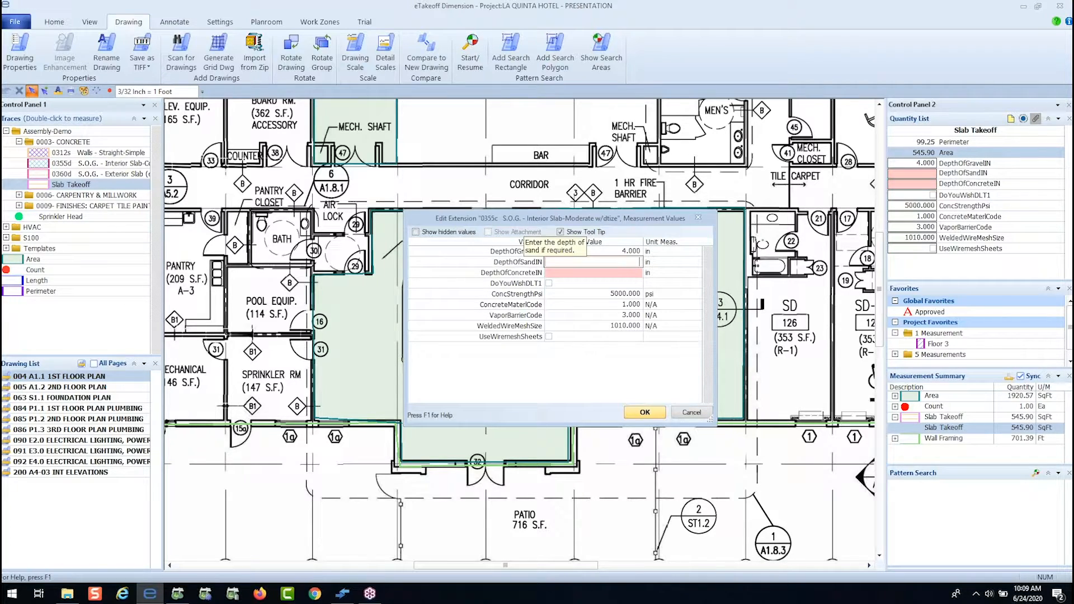
pyautogui.press('Tab')
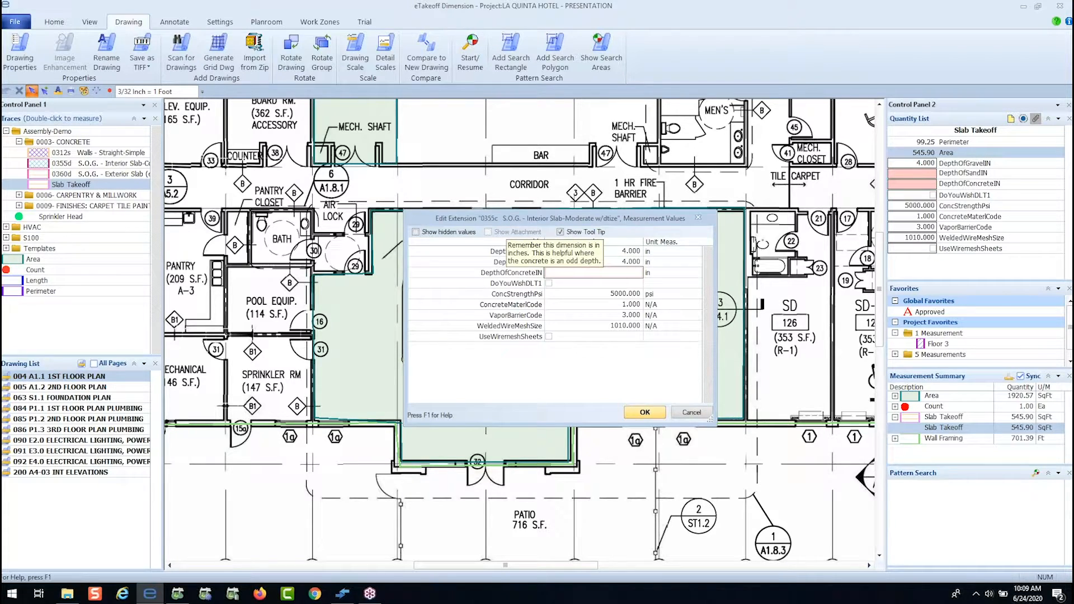
pyautogui.press('Tab')
pyautogui.press('Tab')
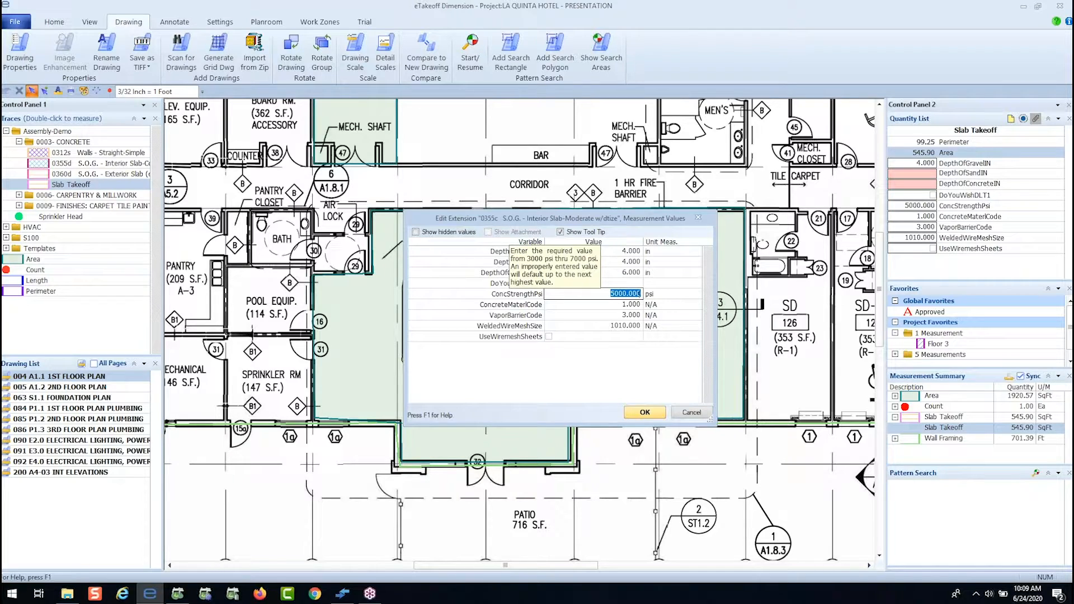
pyautogui.click(649, 416)
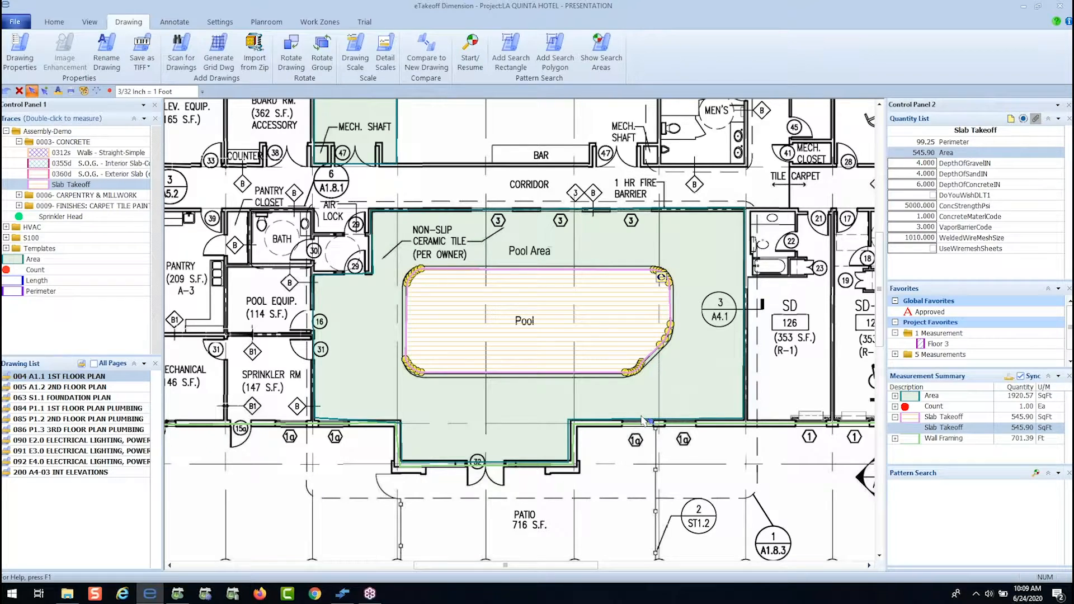
# - Measure the corridor wall below the bar with the Wall Framing trace from 0006- CARPENTRY & MILLWORK, about 30.6 ft long
pyautogui.click(19, 194)
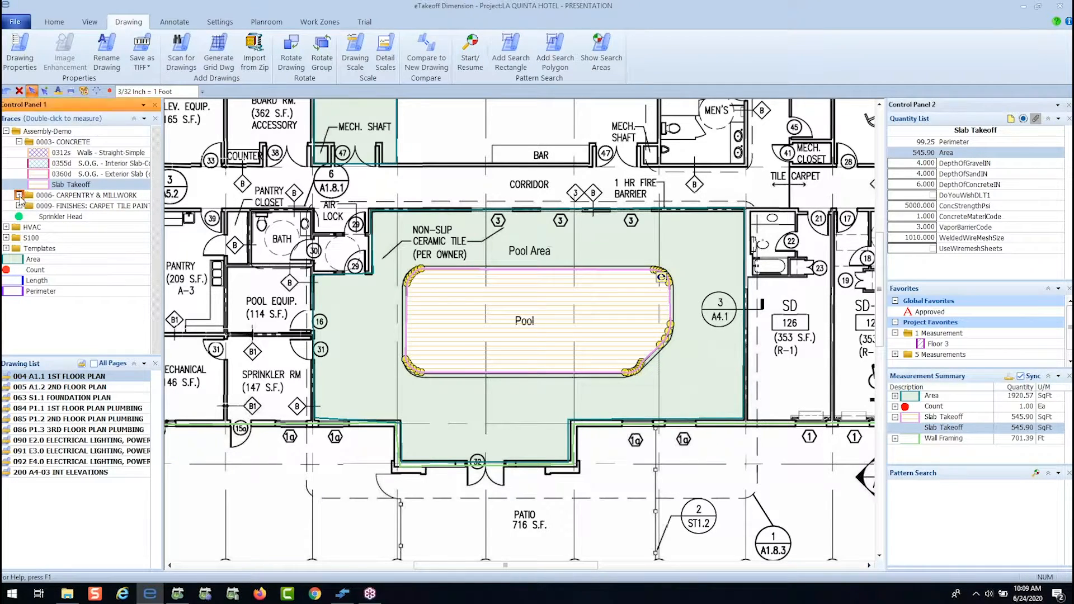
pyautogui.doubleClick(72, 217)
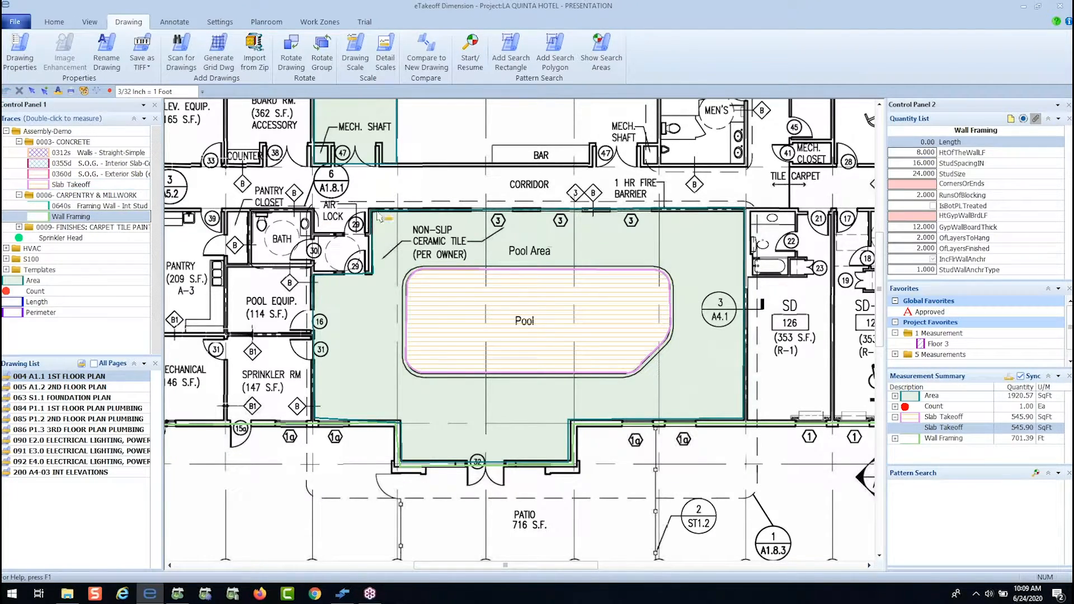
pyautogui.click(379, 164)
pyautogui.doubleClick(591, 165)
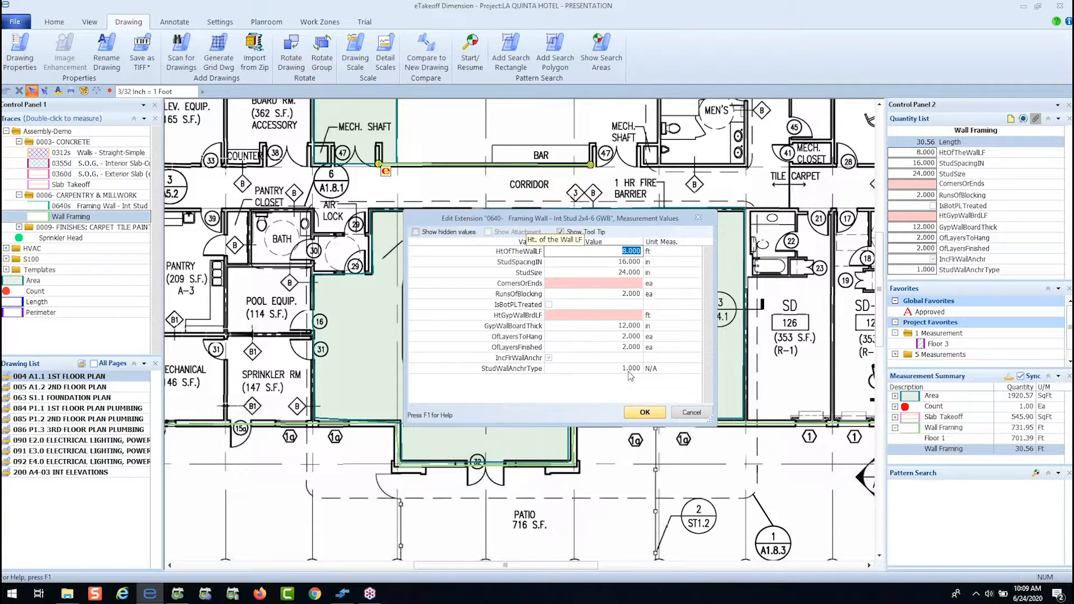
# - Set the wall framing extension's CornersOrEnds to 3 and HtGypWallBrdLF to 10 ft
pyautogui.click(615, 284)
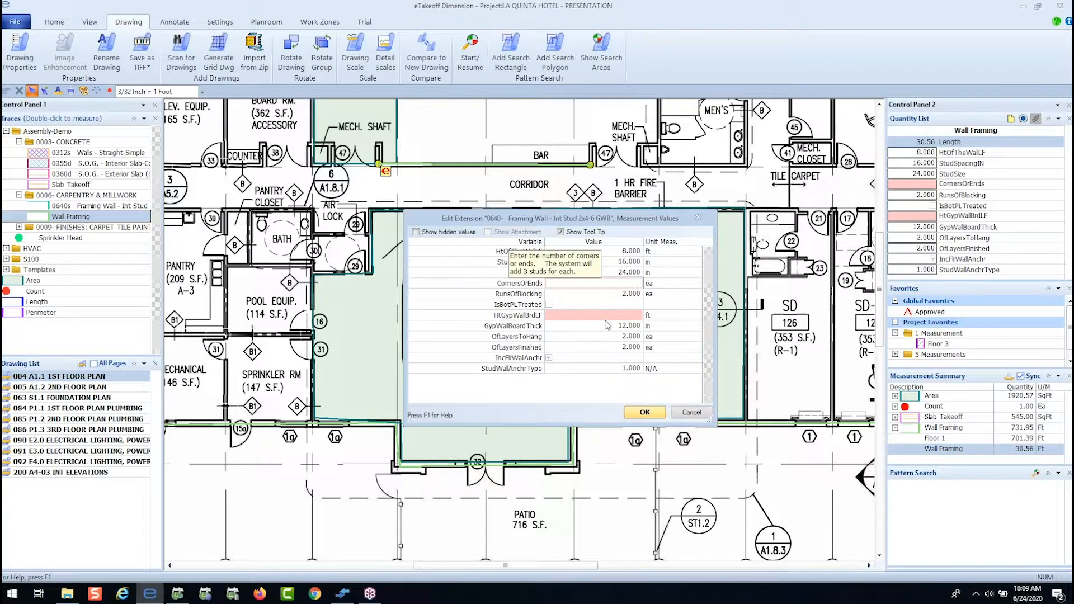
pyautogui.write('3')
pyautogui.press('Tab')
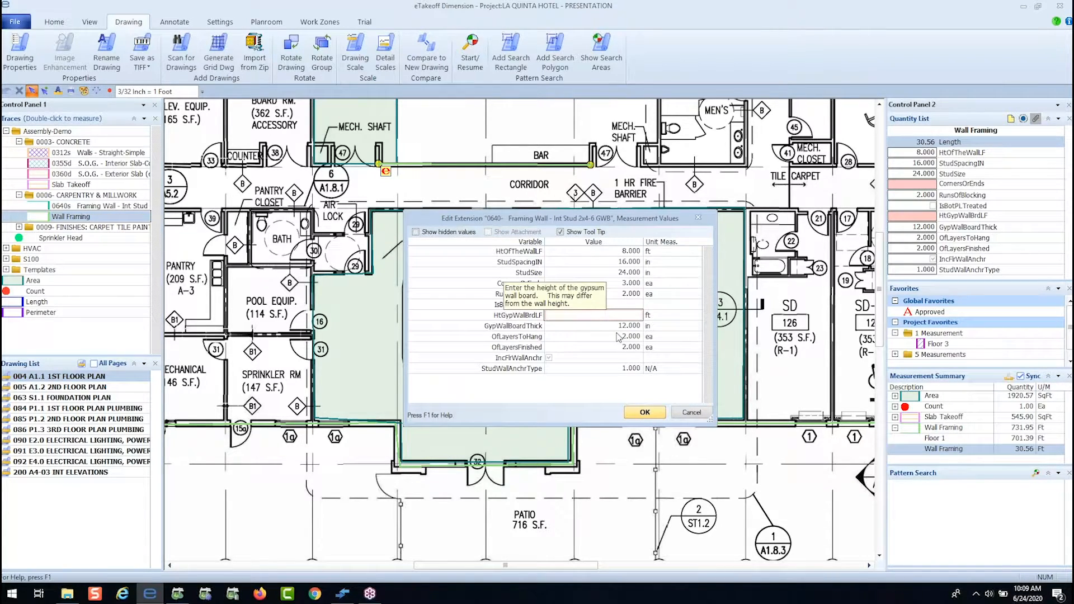
pyautogui.write('10')
pyautogui.press('Tab')
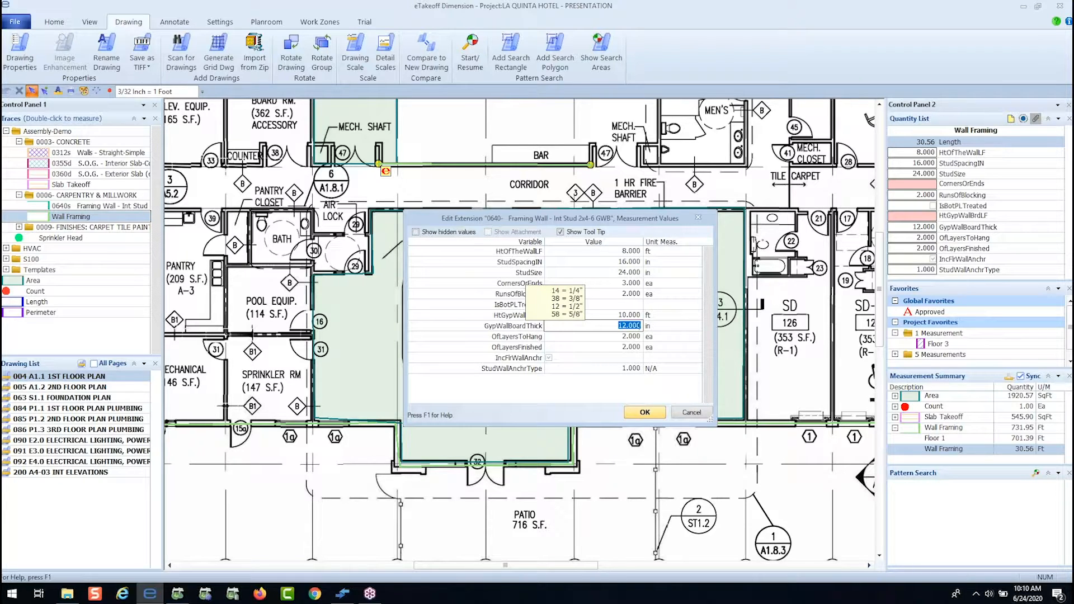
pyautogui.click(644, 413)
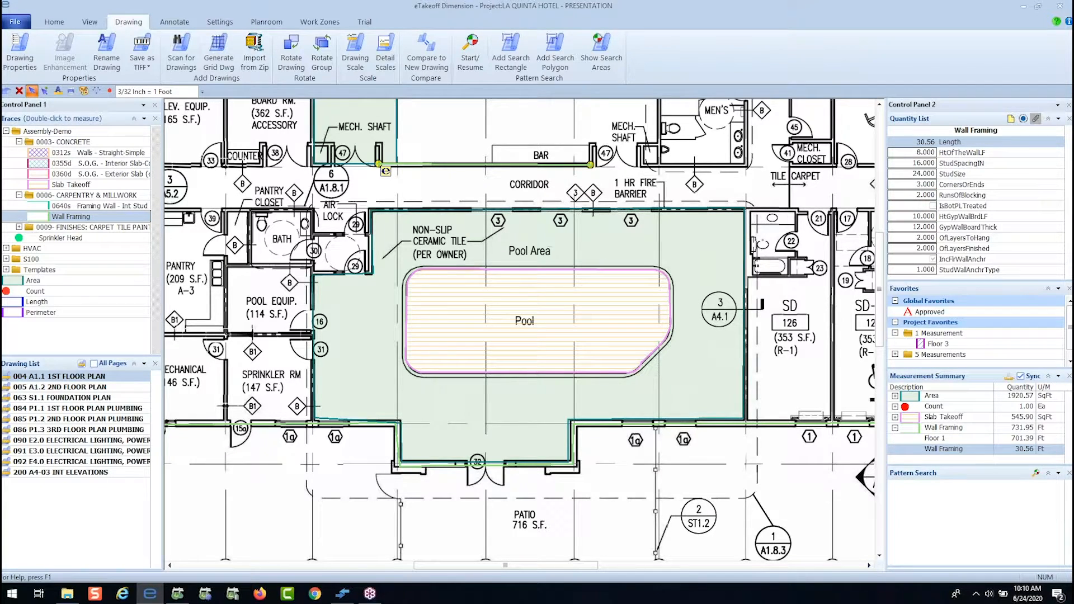
# - Name the corridor wall framing measurement "Wall Presentation"
pyautogui.press('F2')
pyautogui.press('BackSpace')
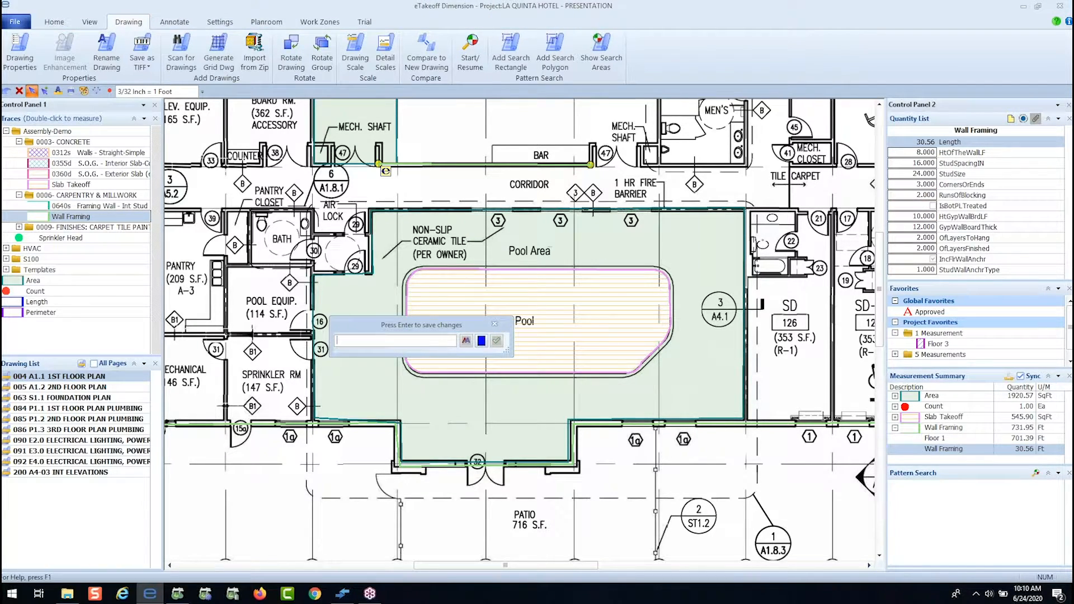
pyautogui.write('Wall Presentation')
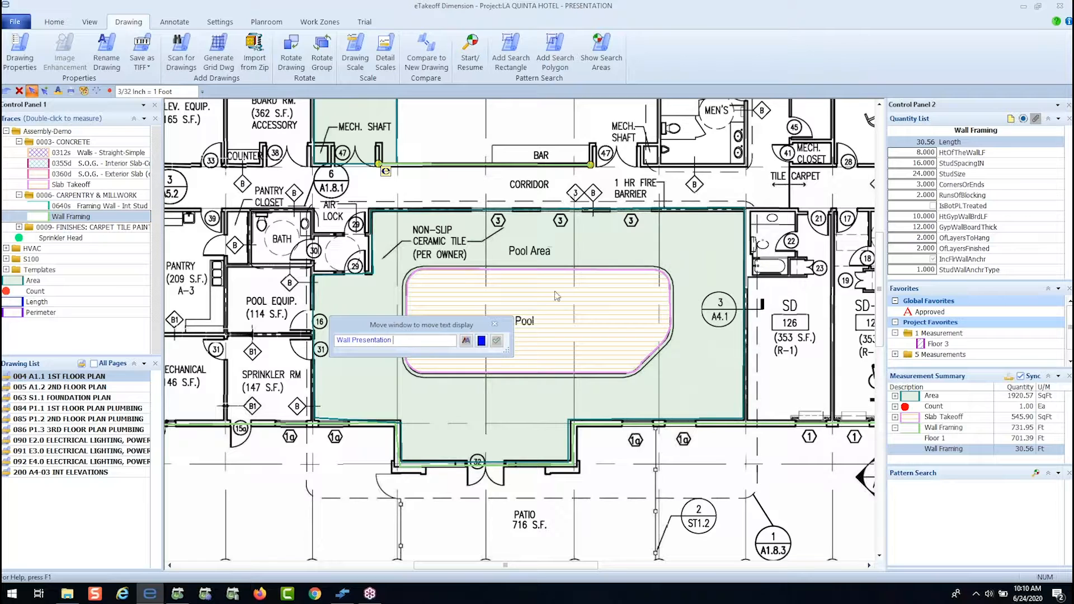
pyautogui.click(496, 341)
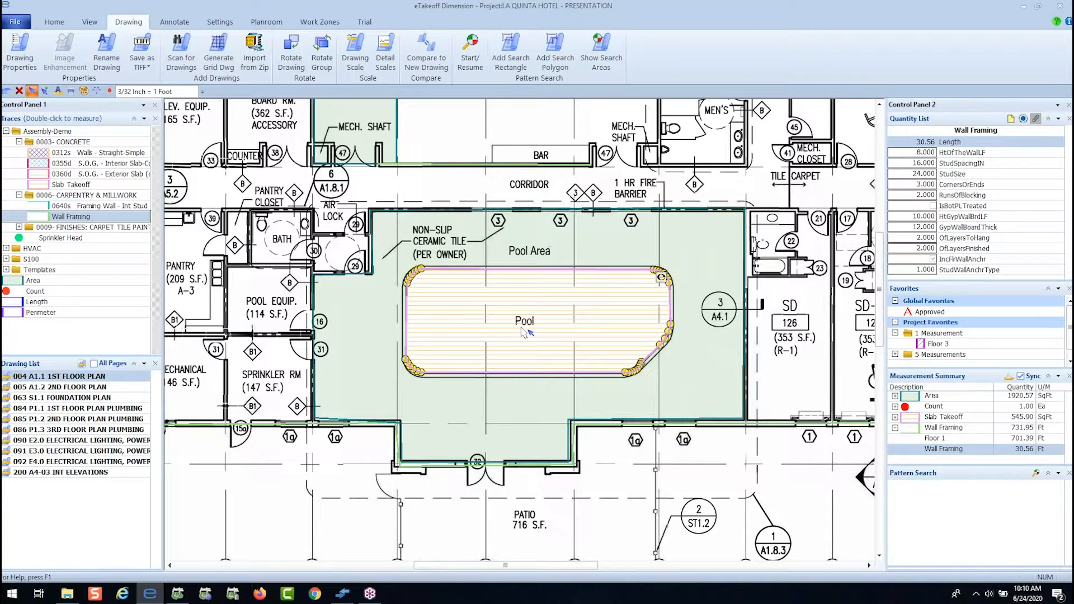
# - Rename the pool's Slab Takeoff measurement as "Pool Presentation"
pyautogui.click(524, 332)
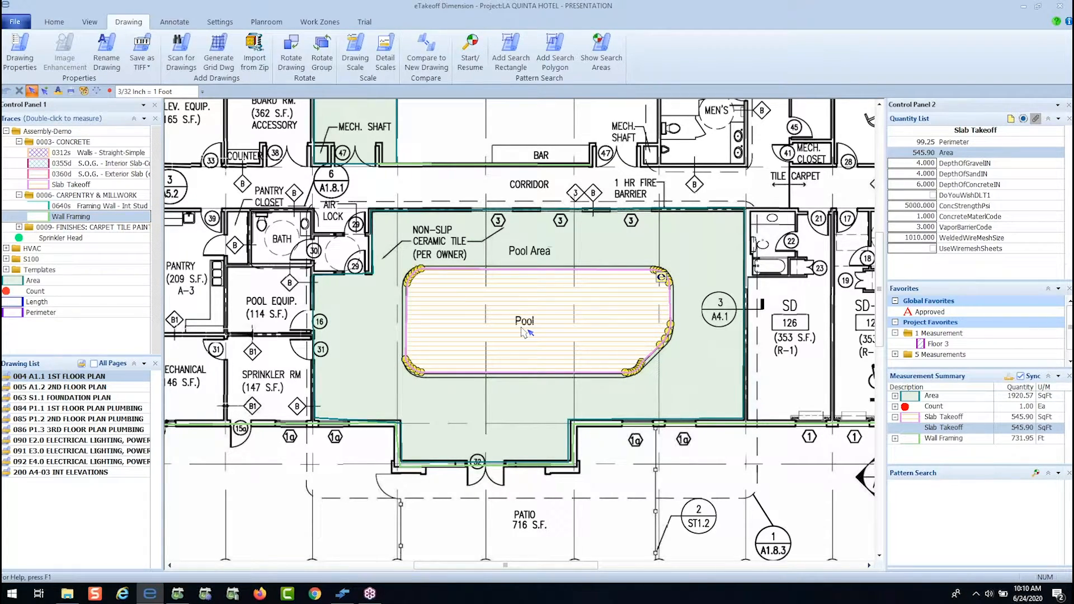
pyautogui.doubleClick(524, 332)
pyautogui.write('Pool Presentation')
pyautogui.press('Return')
pyautogui.scroll(-2, 550, 330)
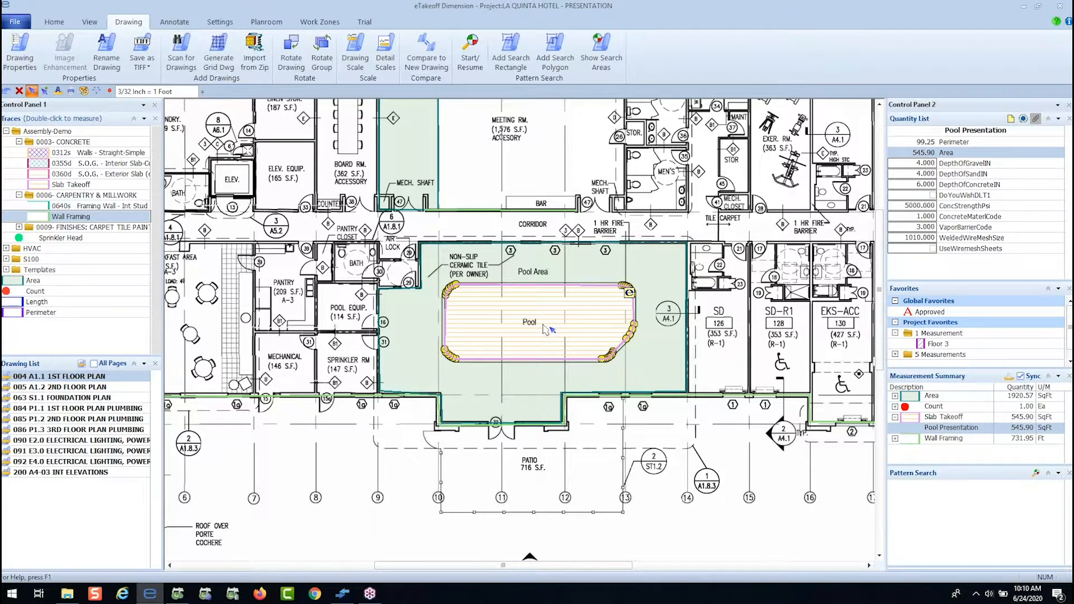
# - View 005 A1.2 2ND FLOOR PLAN, expand the Drawing List to every drawing and open 006 A1.3 3RD FLOOR PLAN
pyautogui.click(67, 387)
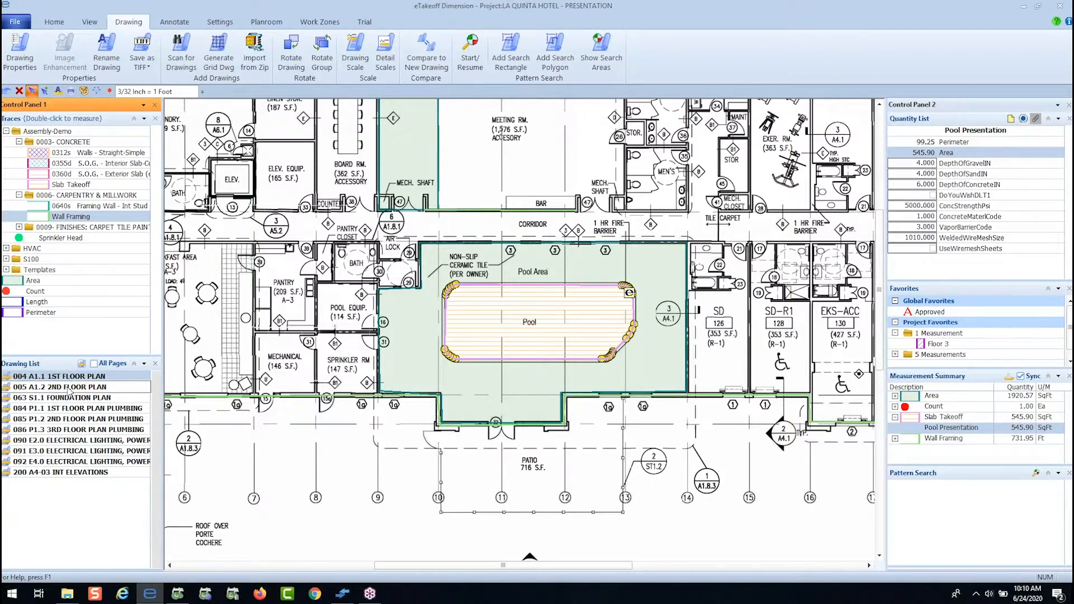
pyautogui.doubleClick(68, 390)
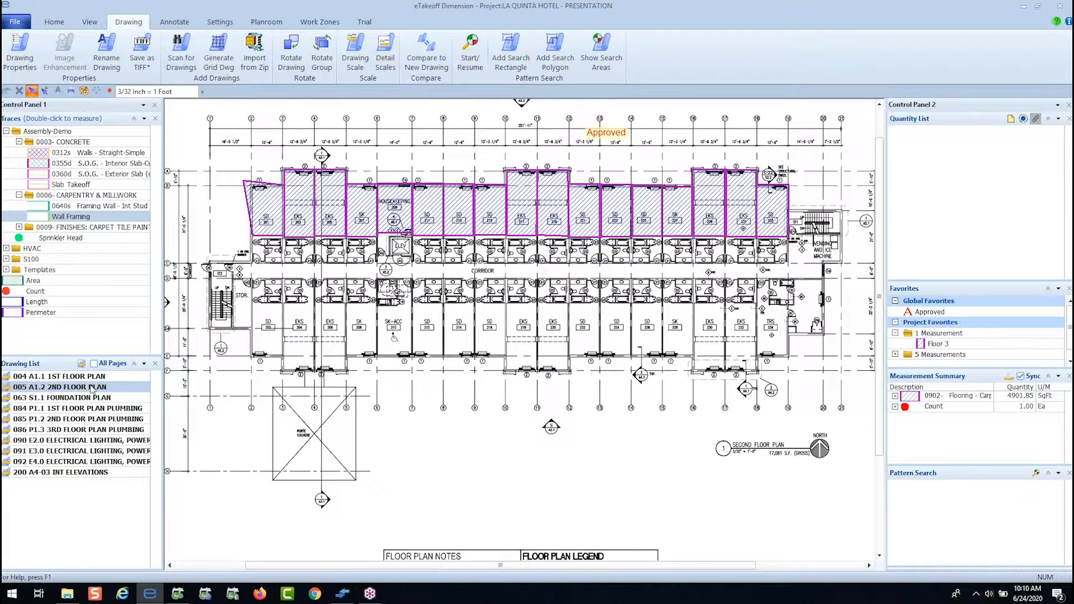
pyautogui.click(82, 364)
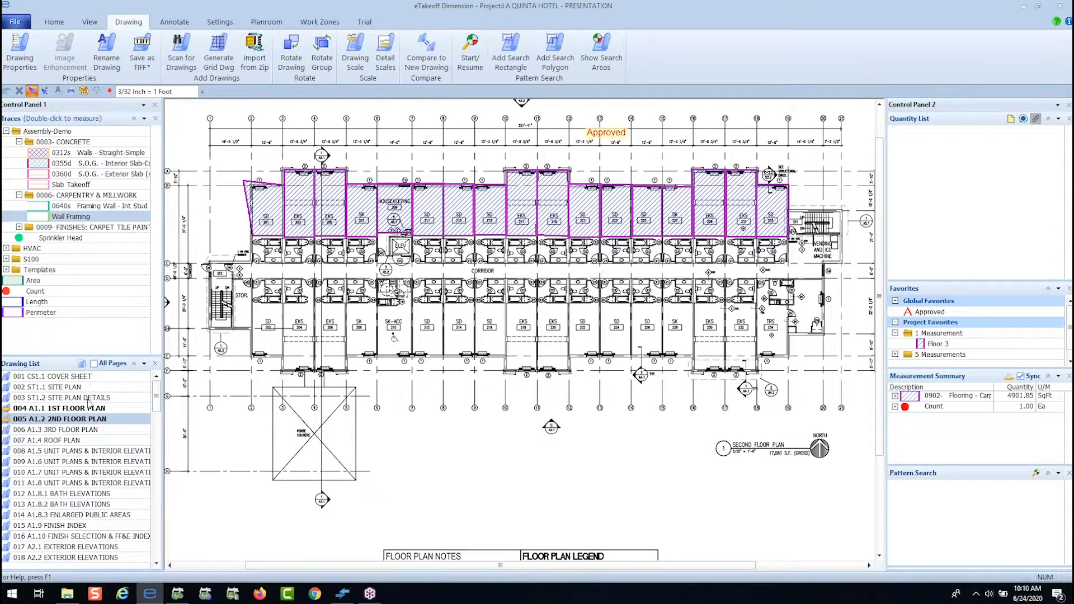
pyautogui.doubleClick(86, 430)
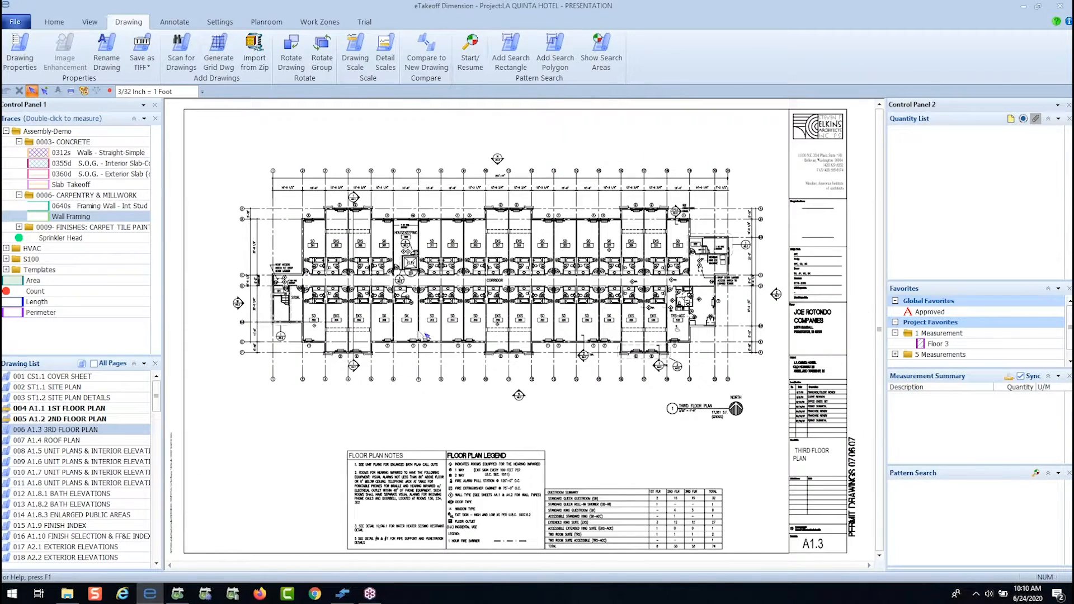
# - Place the Floor 3 project favorite over the upper row of guest rooms on the third floor plan
pyautogui.scroll(2, 429, 246)
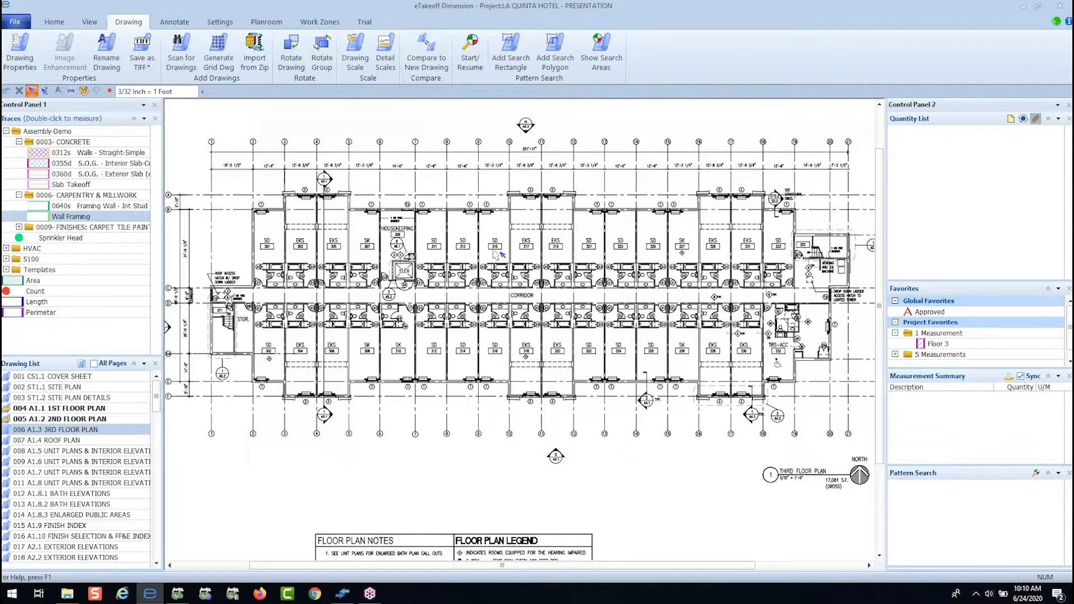
pyautogui.doubleClick(939, 344)
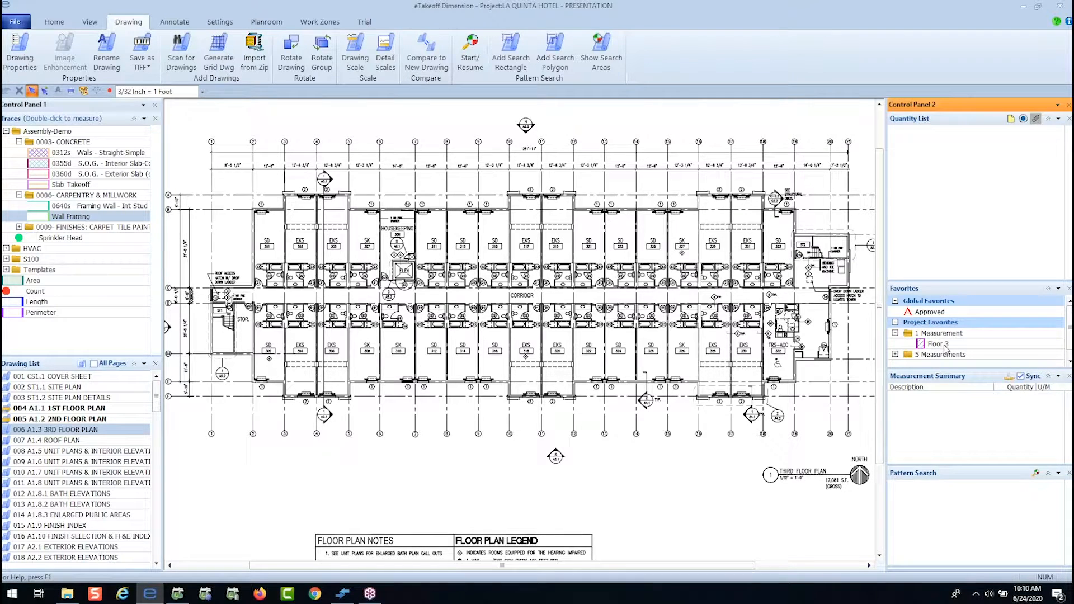
pyautogui.click(775, 252)
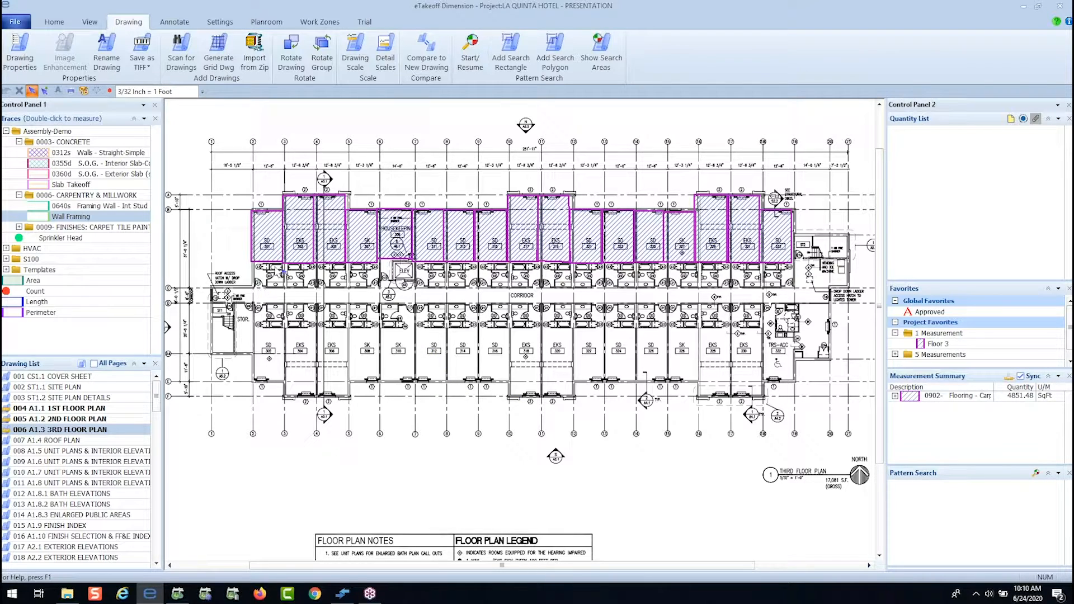
# - Stretch the Floor 3 area's upper outer corner at the westernmost room to about 4,920 SqFt and place the Approved favorite above the plan
pyautogui.click(272, 247)
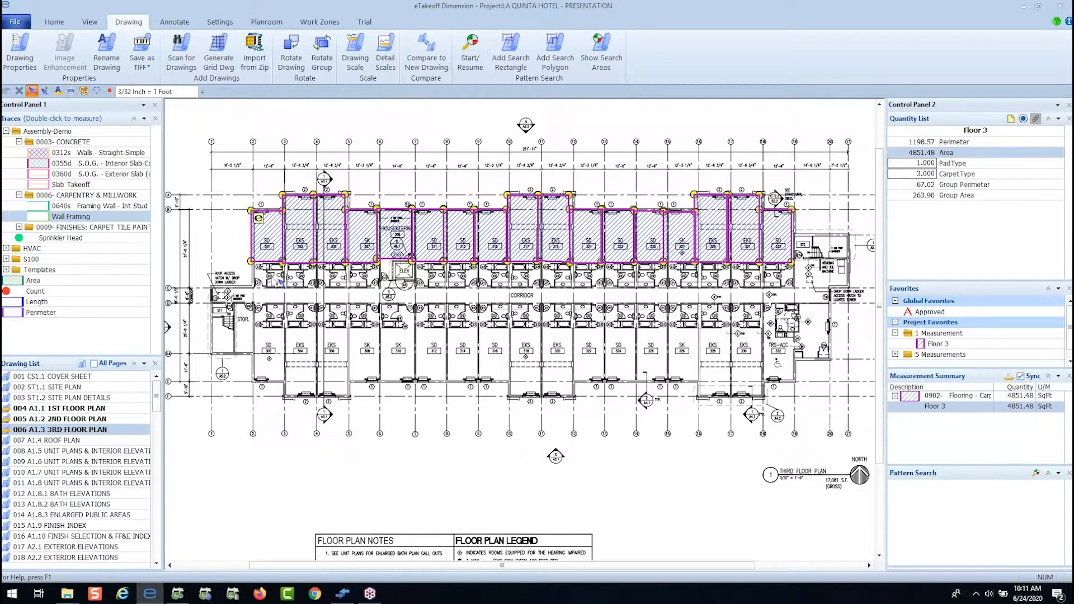
pyautogui.moveTo(250, 210); pyautogui.dragTo(243, 195)
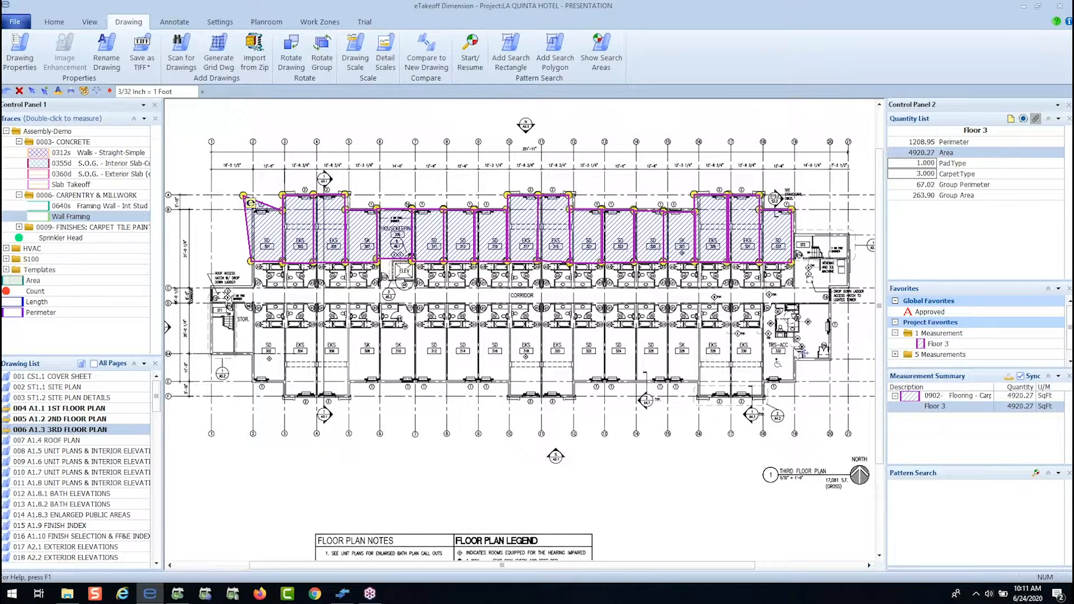
pyautogui.moveTo(928, 314)
pyautogui.mouseDown()
pyautogui.moveTo(881, 301)
pyautogui.moveTo(597, 145)
pyautogui.mouseUp()
# - Limit the Drawing List to drawings with takeoff and open 084 P1.1 1ST FLOOR PLAN PLUMBING around the elevator equipment room
pyautogui.click(81, 364)
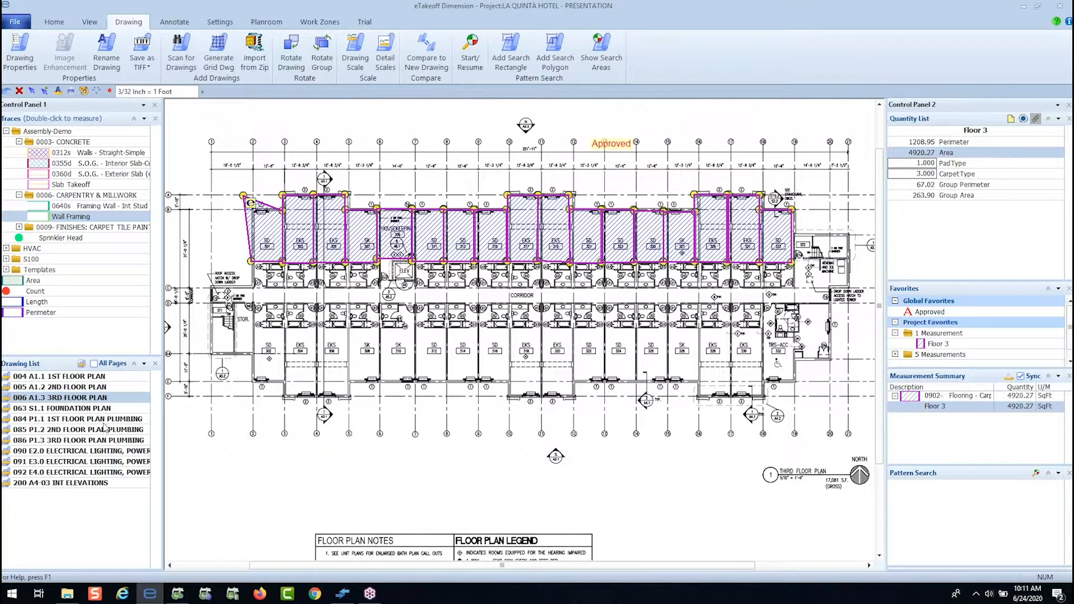
pyautogui.doubleClick(101, 420)
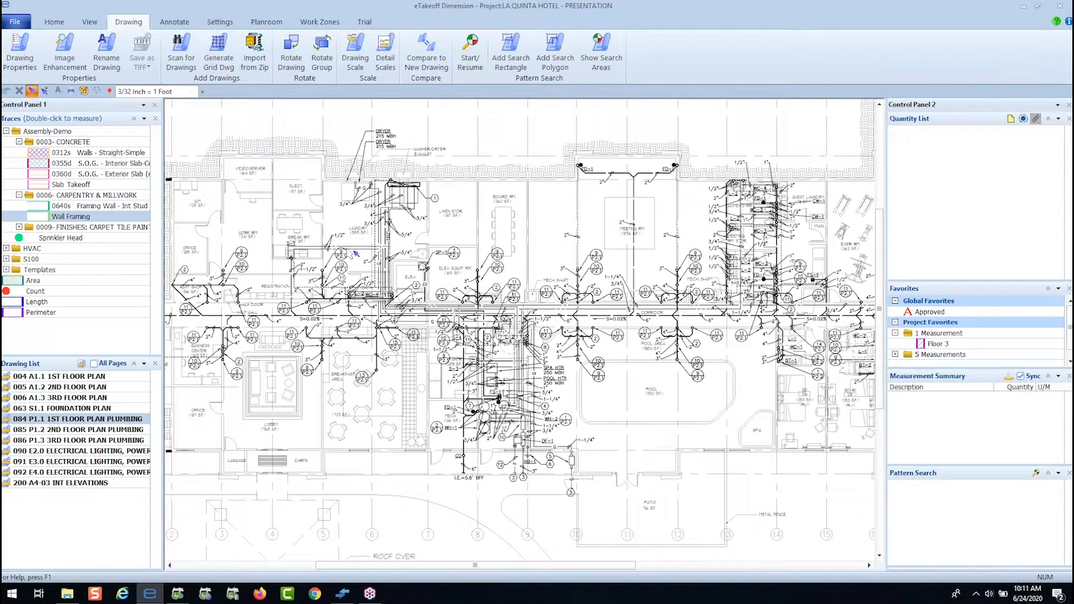
pyautogui.scroll(3, 456, 235)
pyautogui.scroll(2, 454, 232)
pyautogui.moveTo(521, 359); pyautogui.dragTo(530, 245, button='middle')
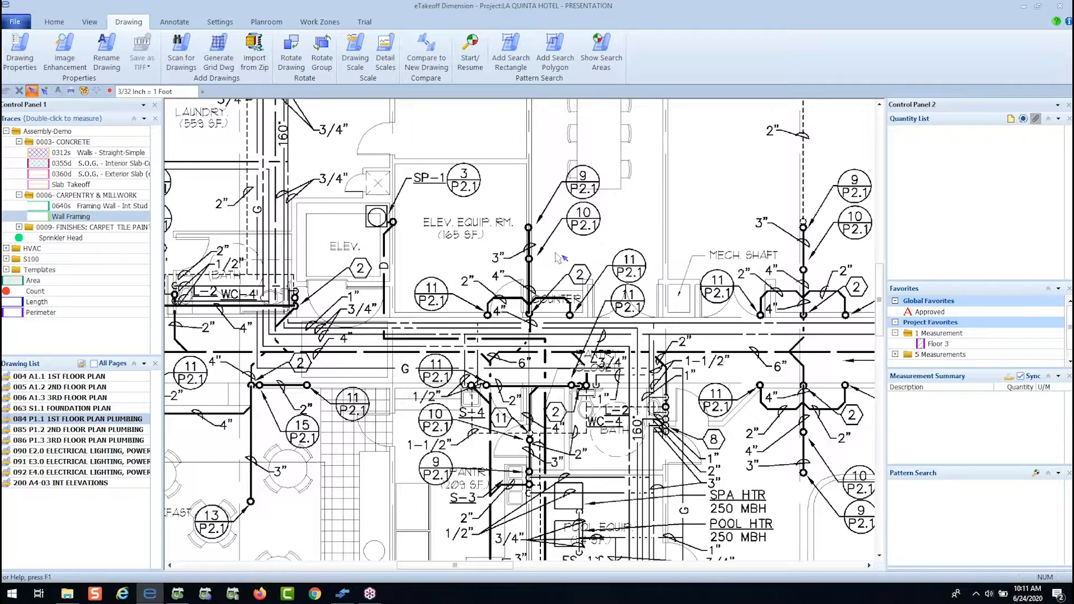
# - Run a pattern search for the round pipe symbol in the Plumbing Search Area, using the Sprinkler Head trace
pyautogui.click(475, 57)
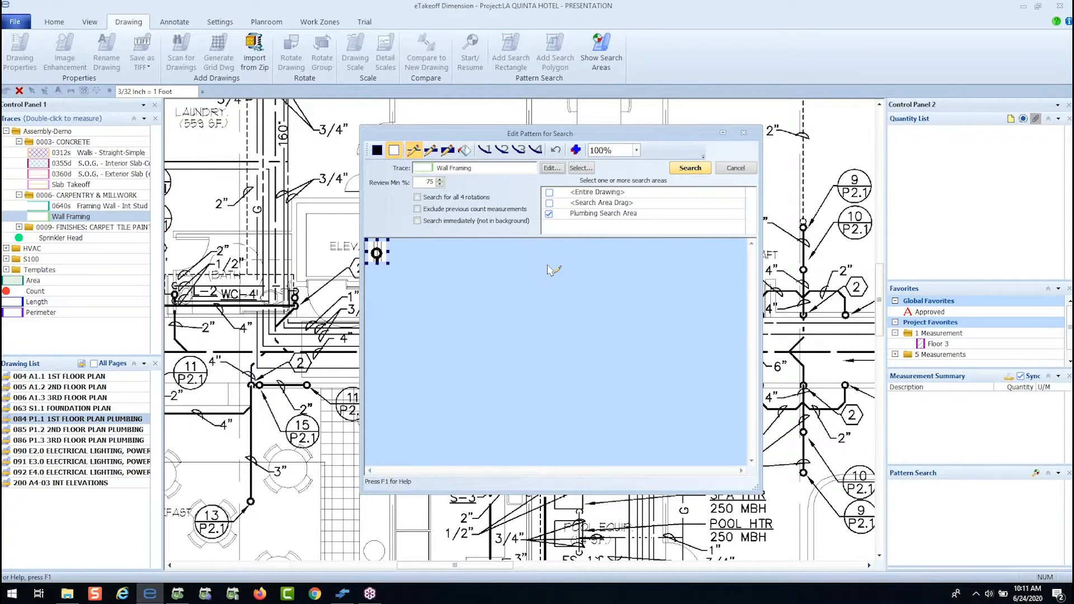
pyautogui.click(587, 168)
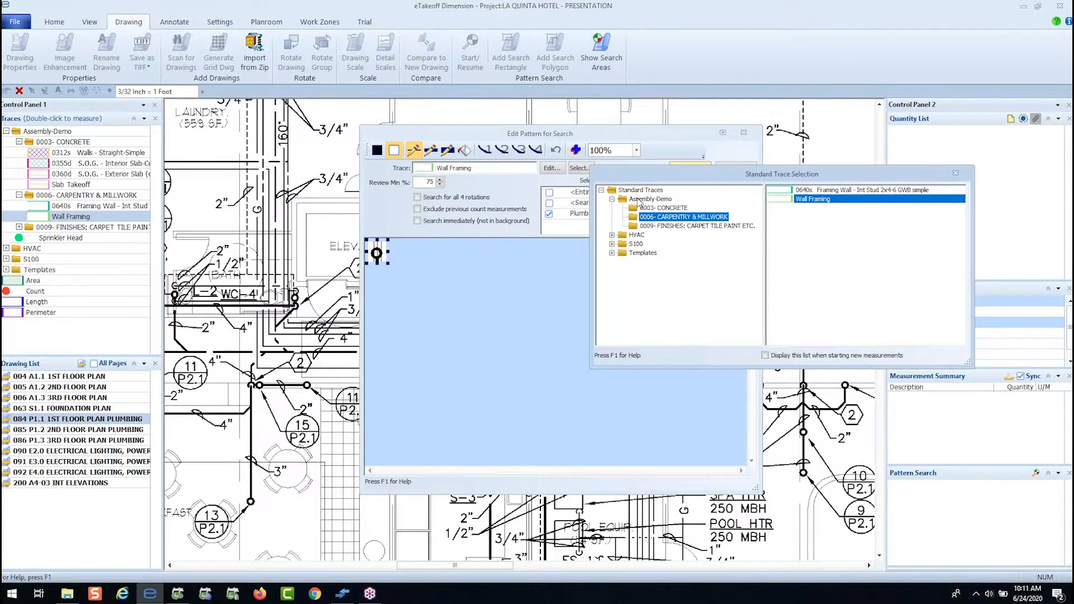
pyautogui.click(638, 191)
pyautogui.click(649, 199)
pyautogui.doubleClick(789, 193)
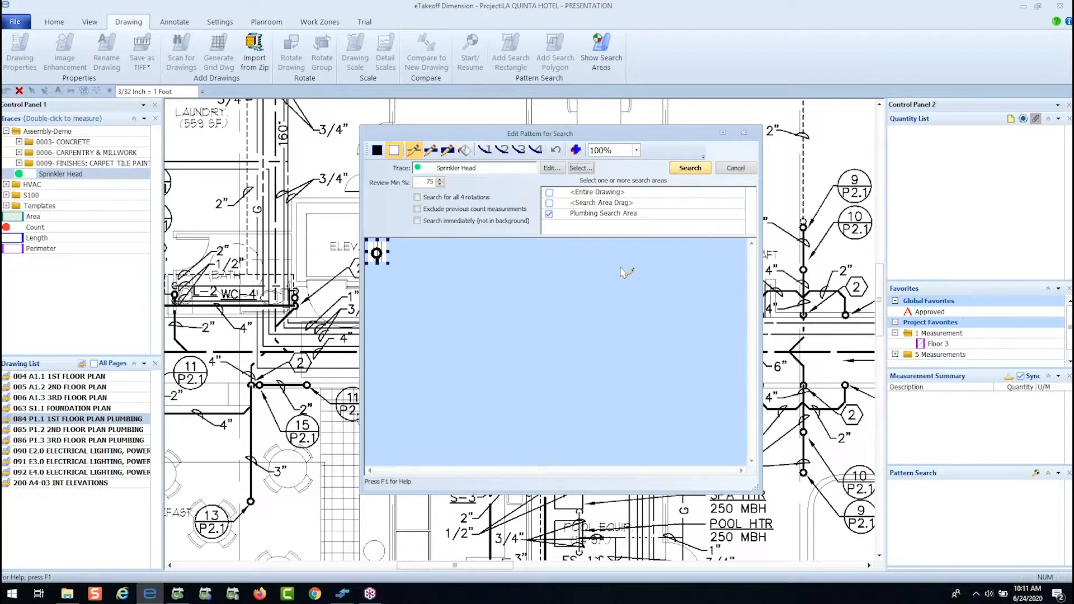
pyautogui.click(690, 168)
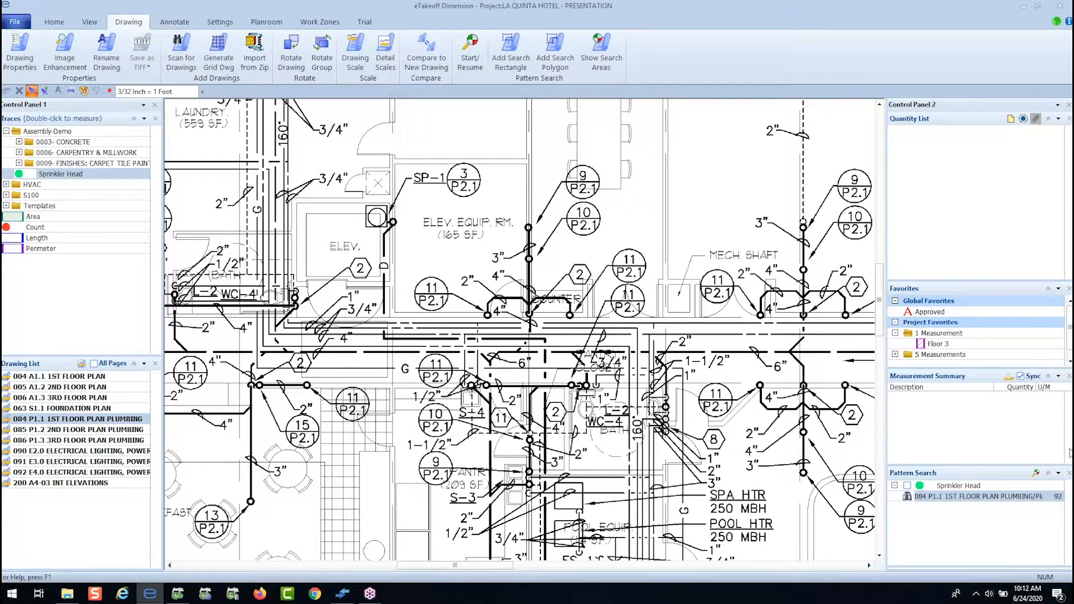
# - Review the Sprinkler Head matches found on the first floor plumbing plan and save them all as counts
pyautogui.doubleClick(908, 497)
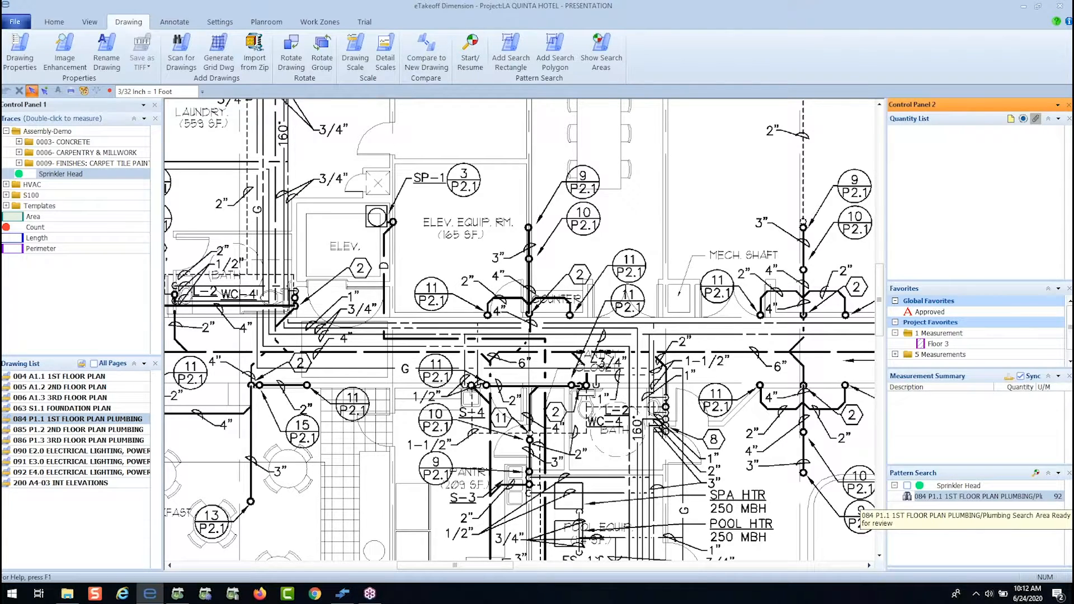
pyautogui.doubleClick(899, 488)
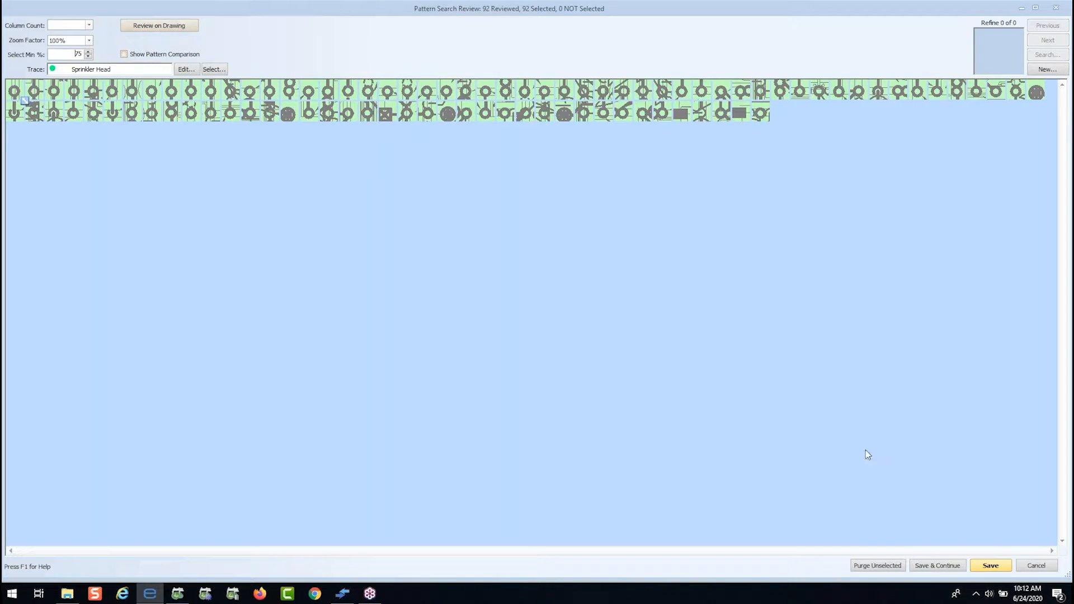
pyautogui.click(987, 566)
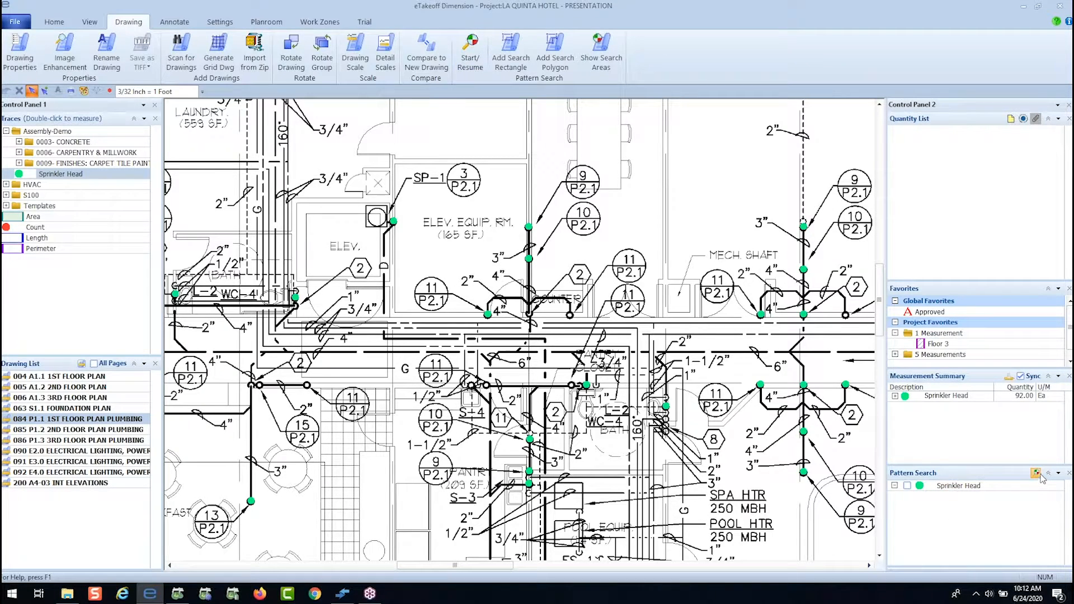
# - Repeat the Sprinkler Head search in the Plumbing Search Areas of 085 P1.2 2ND FLOOR PLAN PLUMBING and 086 P1.3 3RD FLOOR PLAN PLUMBING
pyautogui.click(906, 485)
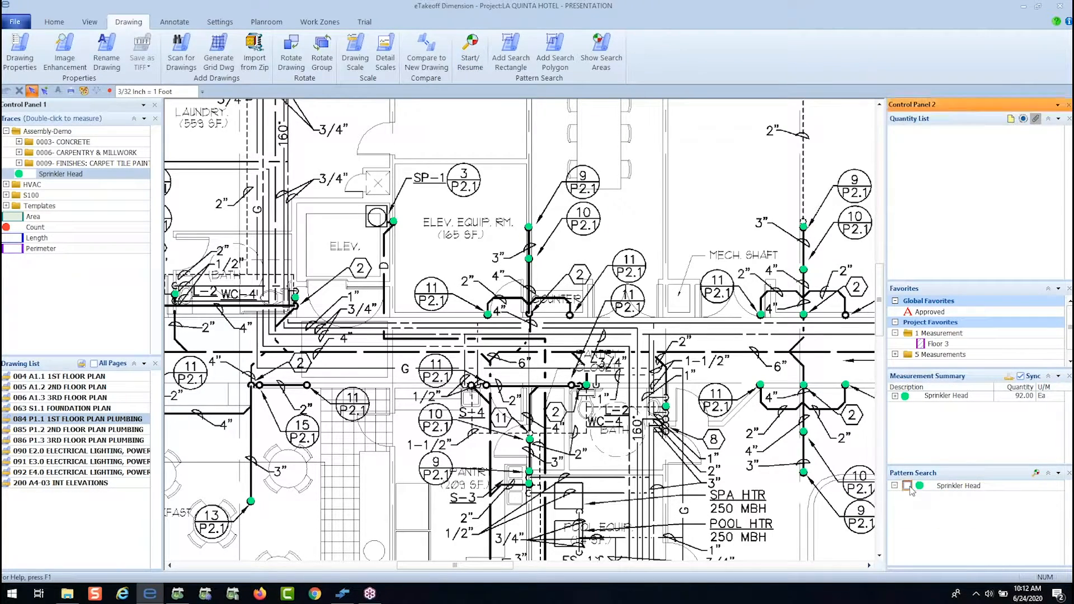
pyautogui.click(1035, 473)
pyautogui.click(945, 493)
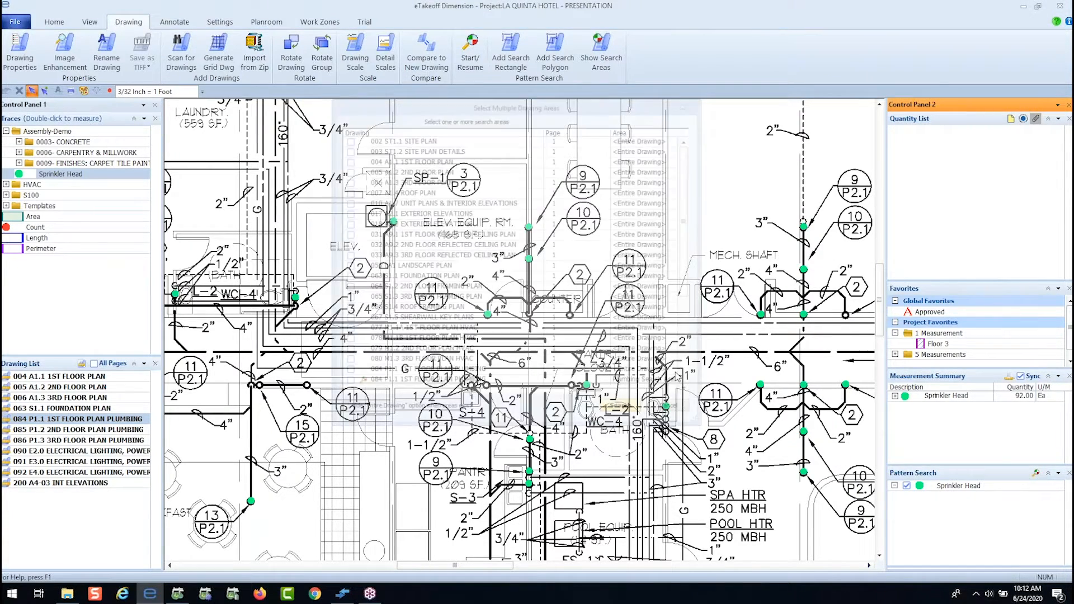
pyautogui.moveTo(470, 104); pyautogui.dragTo(467, 168)
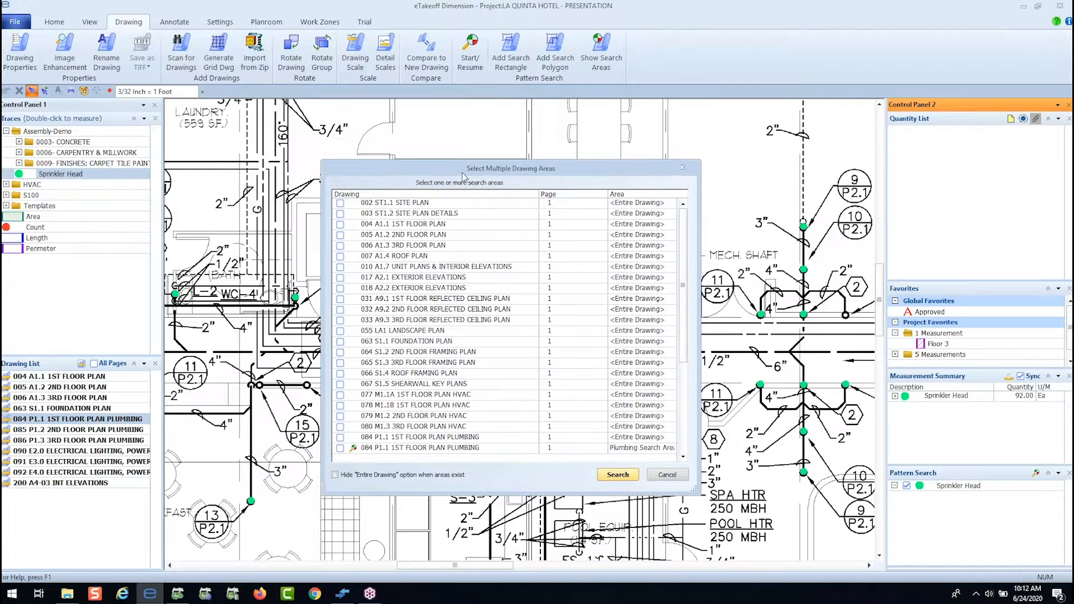
pyautogui.scroll(-3, 458, 341)
pyautogui.click(342, 371)
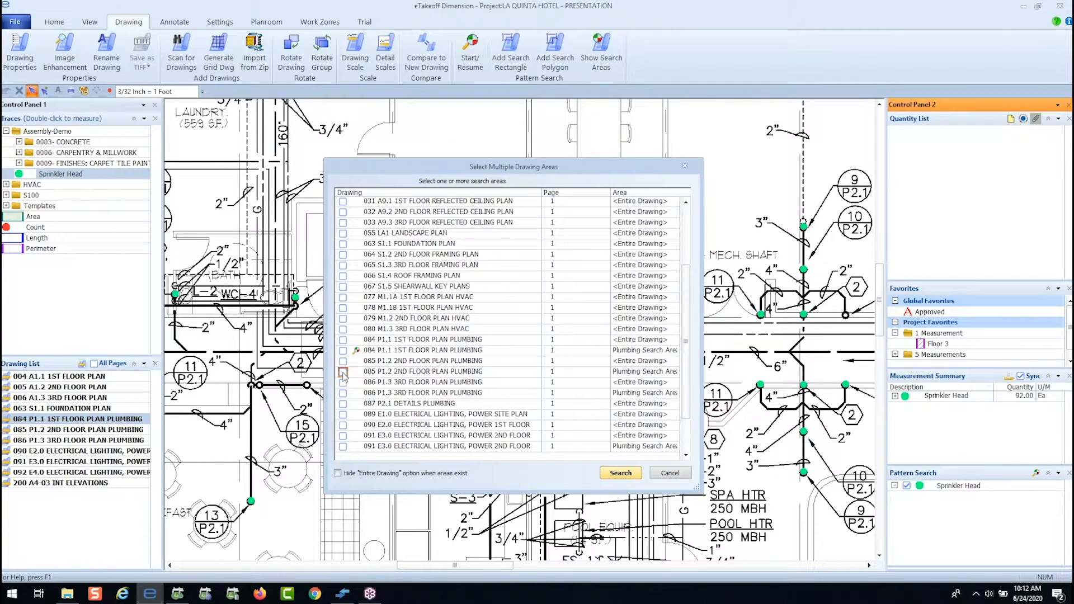
pyautogui.click(343, 393)
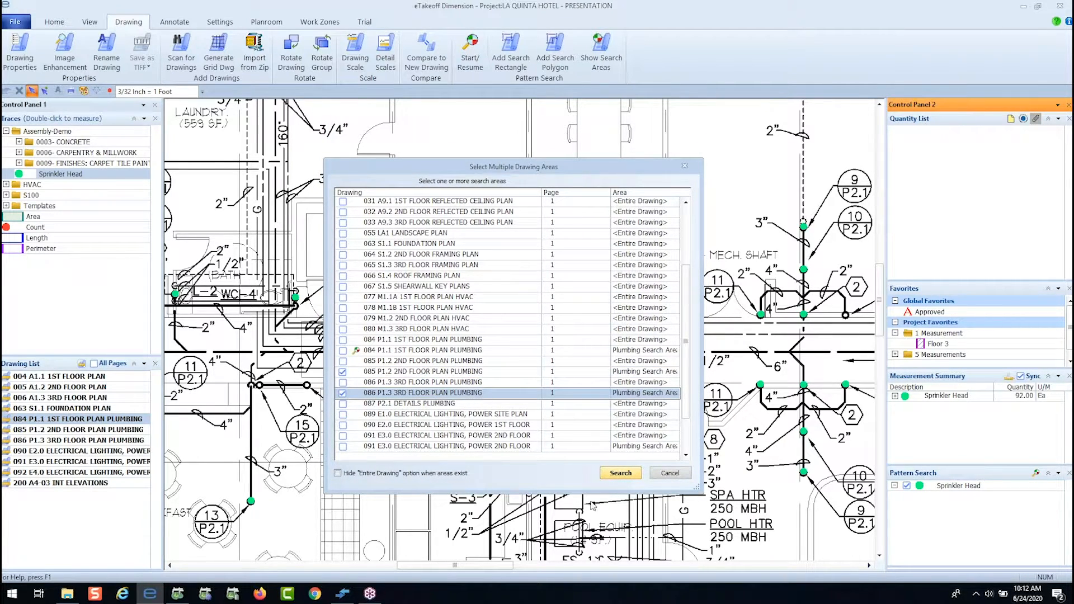
pyautogui.click(621, 473)
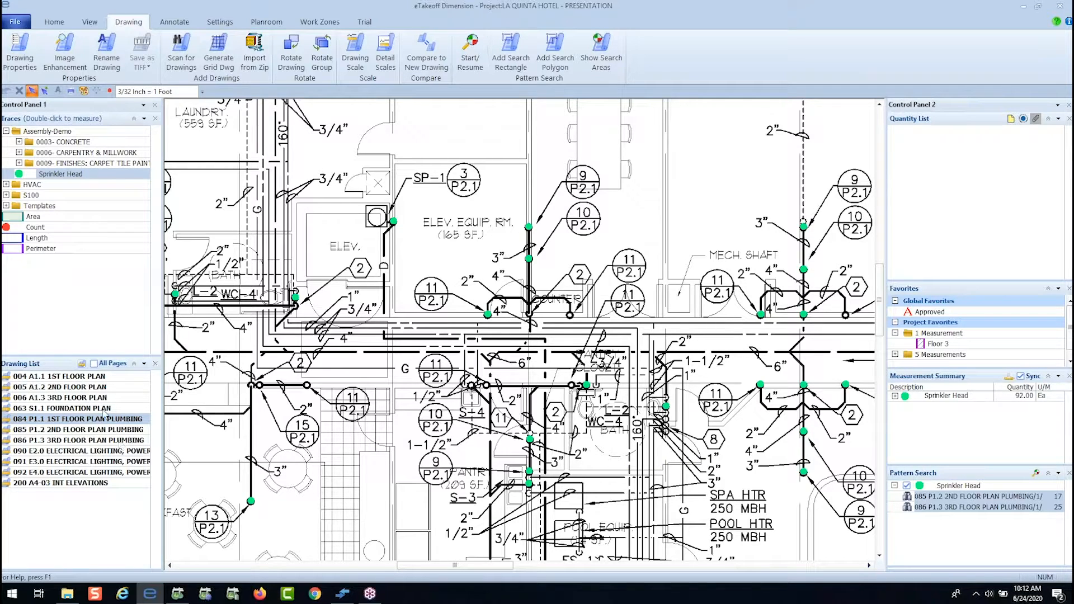
# - Reopen 004 A1.1 1ST FLOOR PLAN and start eTakeoff Bridge with this project
pyautogui.click(88, 379)
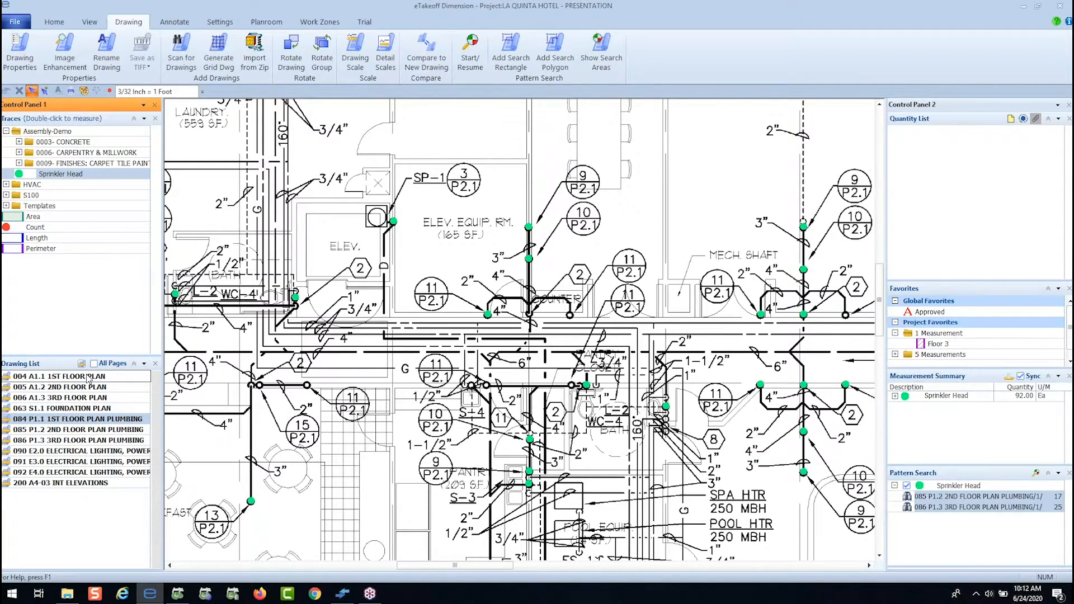
pyautogui.doubleClick(87, 378)
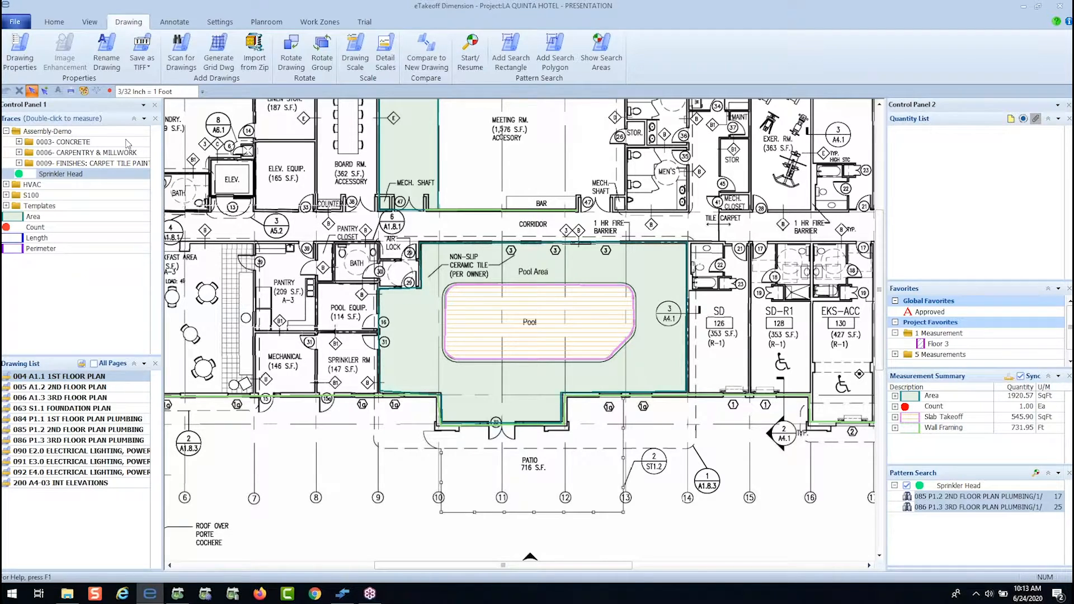
pyautogui.click(91, 22)
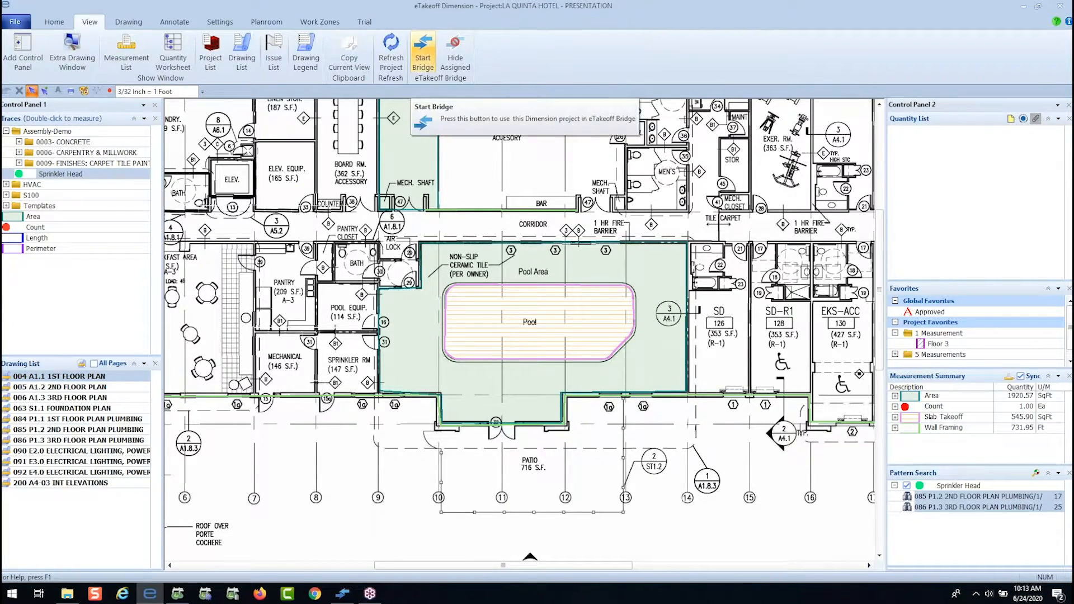
pyautogui.click(422, 63)
# - Refresh Bridge's takeoff assignments and expand the first Slab Takeoff - Foundation Plan assignment to show its assembly and estimate detail
pyautogui.click(559, 128)
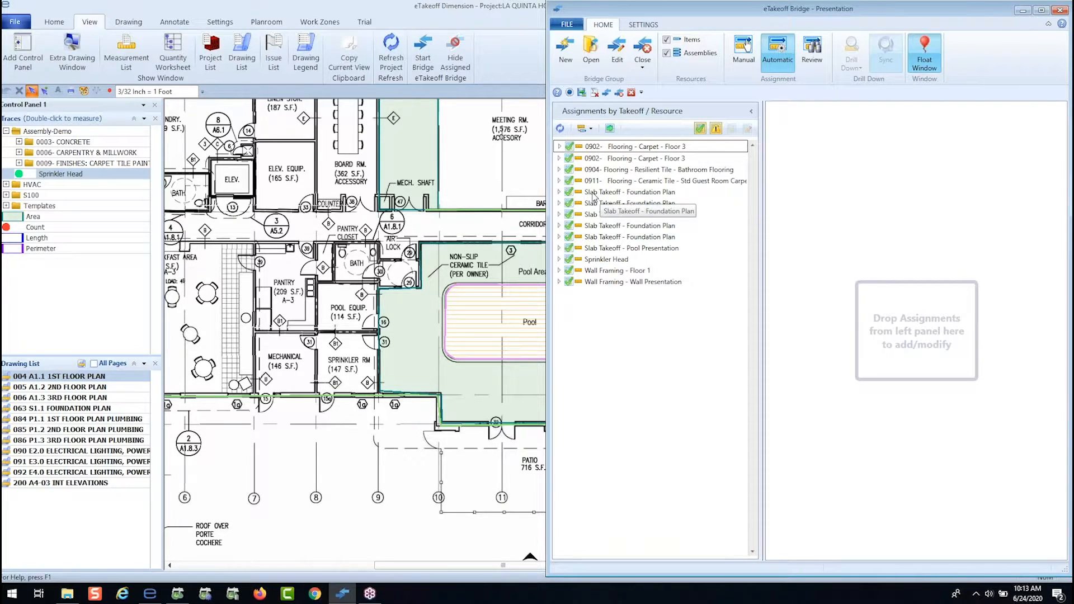
pyautogui.click(593, 194)
pyautogui.click(559, 191)
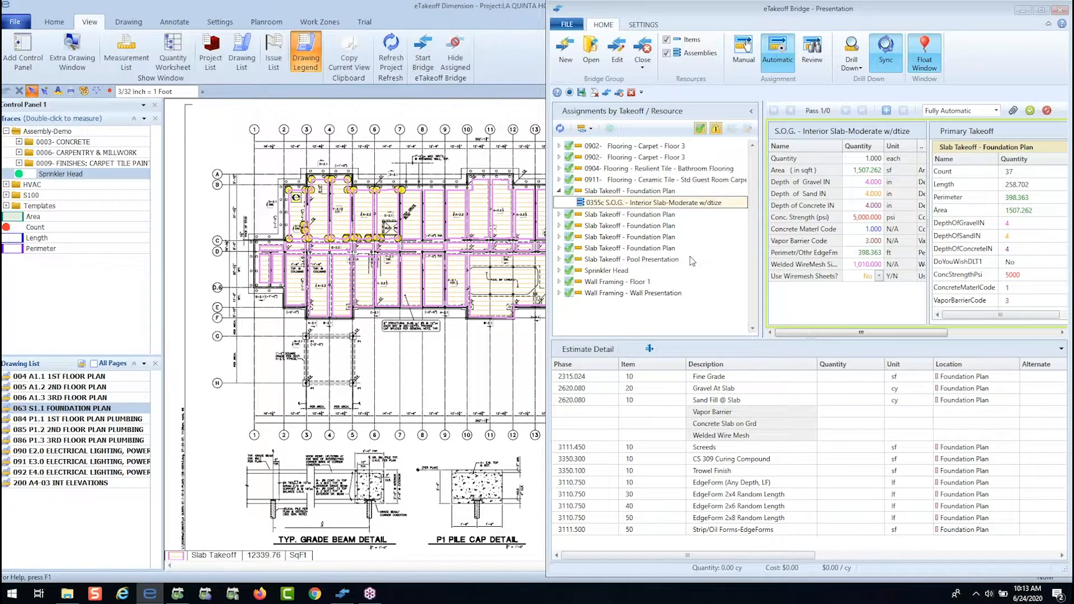
# - Refresh the takeoff assignments and automatically submit all of the ready ones to the estimate
pyautogui.click(558, 191)
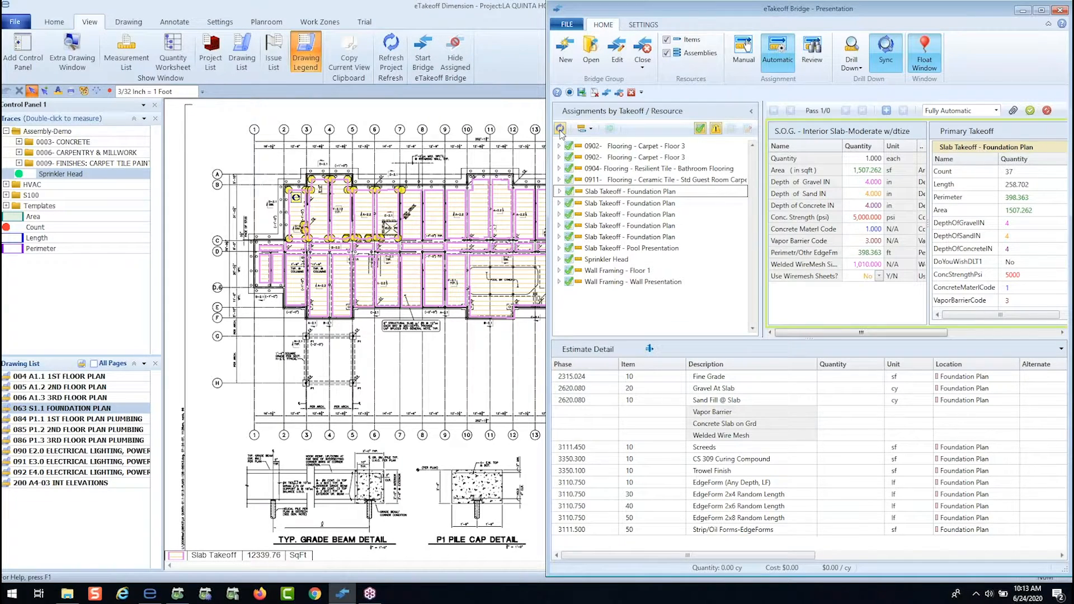
pyautogui.click(560, 129)
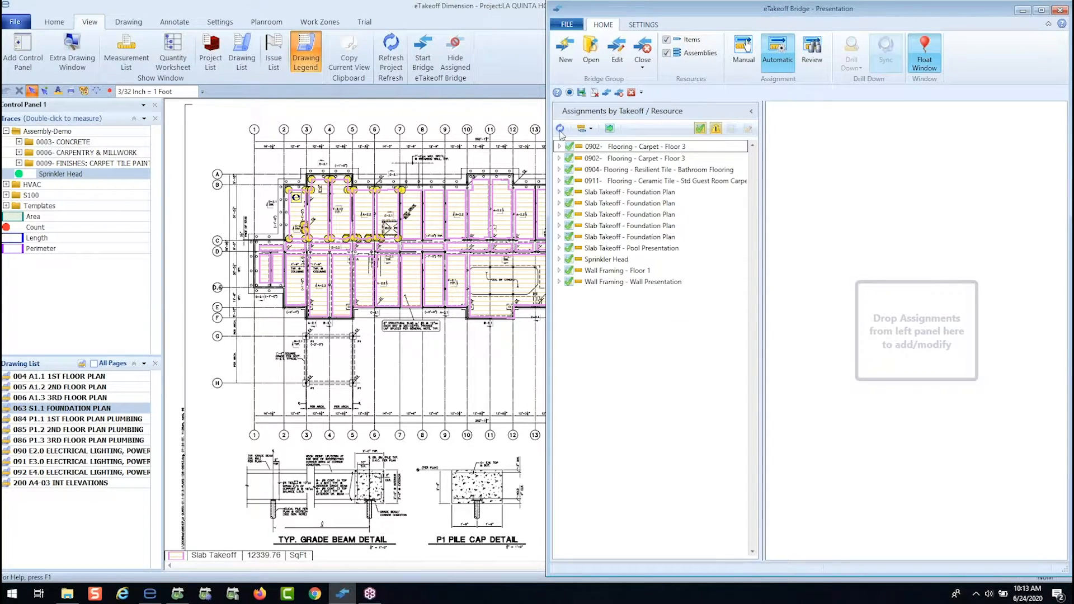
pyautogui.click(610, 130)
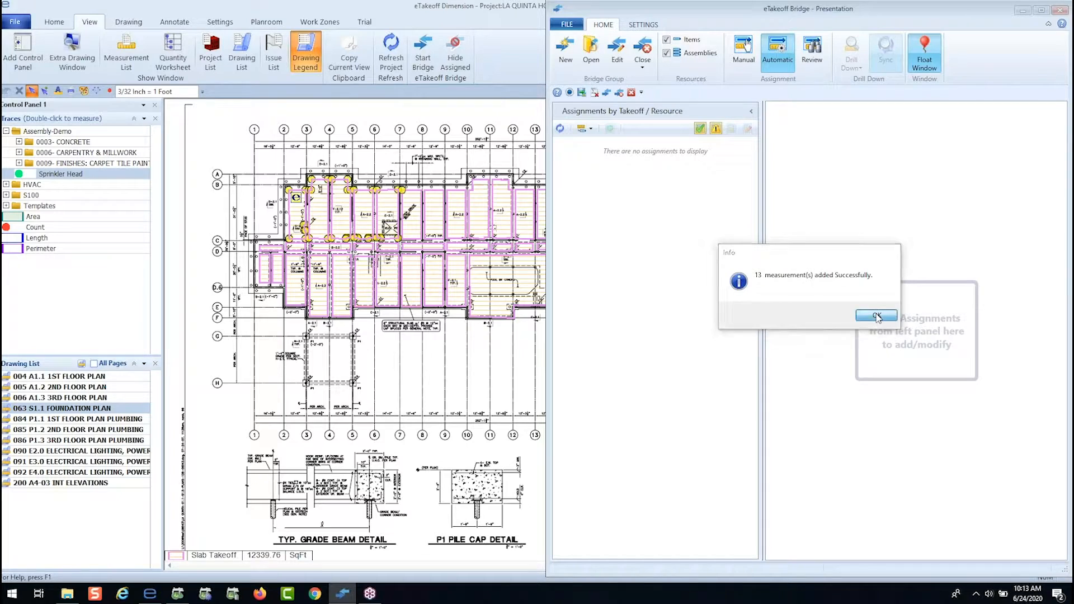
pyautogui.click(877, 316)
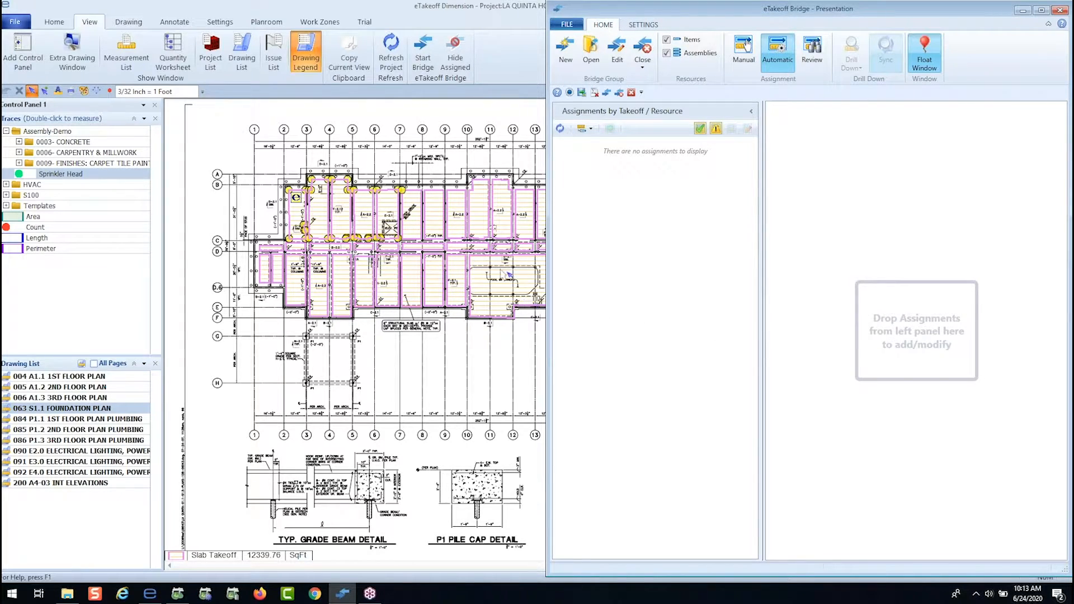
# - Switch Bridge to reviewing existing assignments and hide the assigned measurements on the Foundation Plan drawing
pyautogui.click(815, 56)
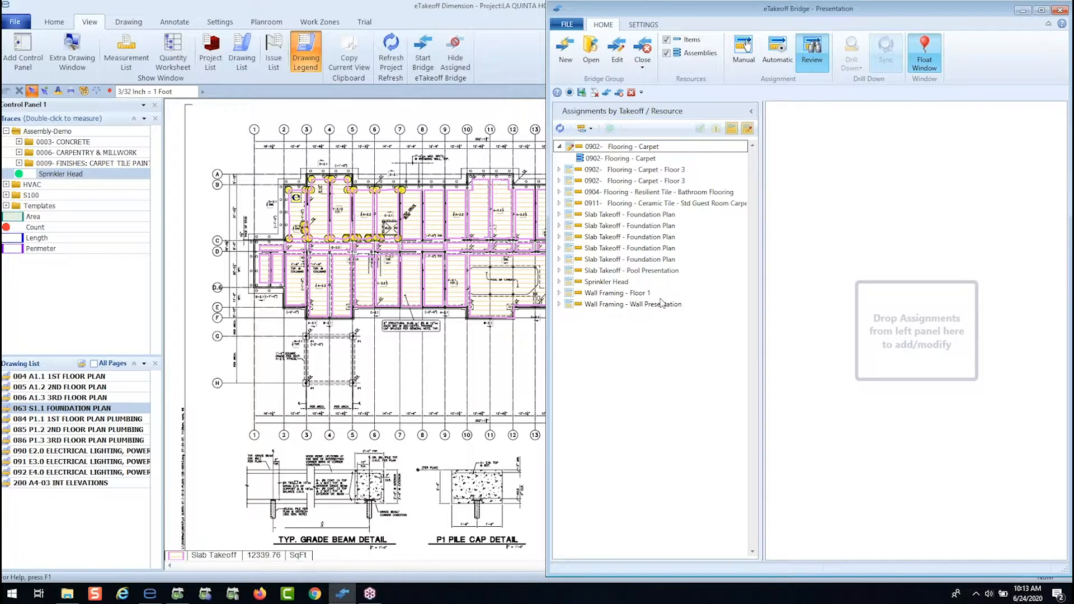
pyautogui.click(515, 80)
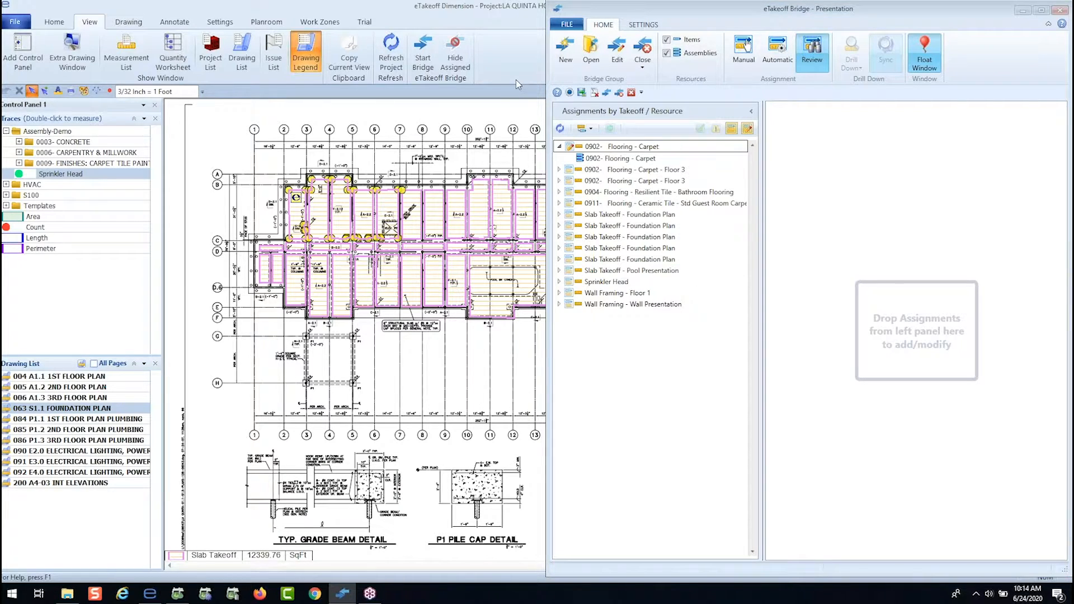
pyautogui.click(456, 54)
pyautogui.click(457, 55)
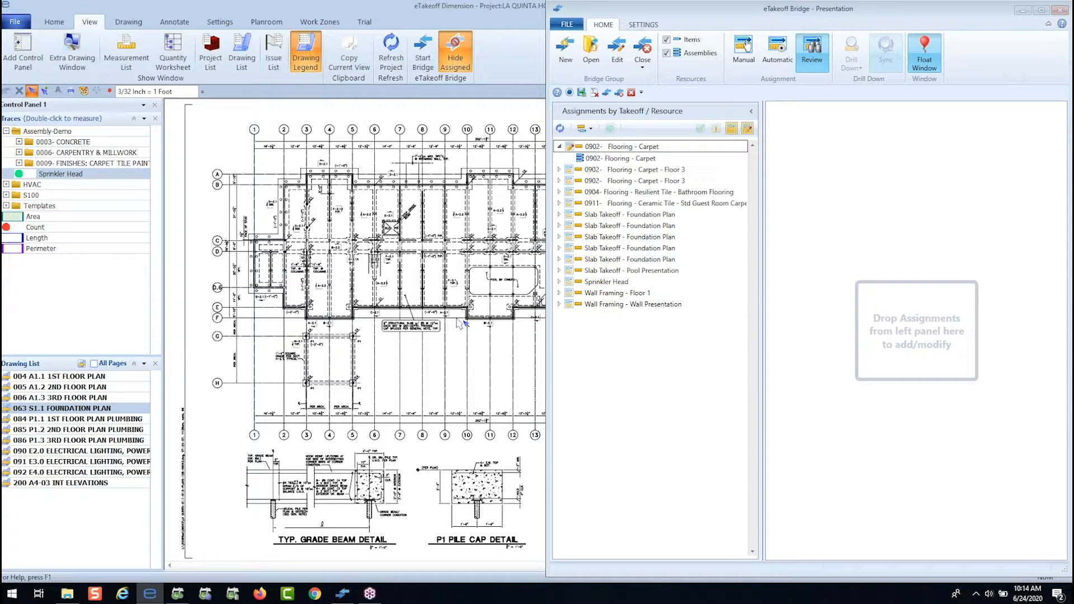
# - Limit the refreshed review list to changed assignments and submit the 0902 Flooring - Carpet area change to the estimate
pyautogui.click(559, 129)
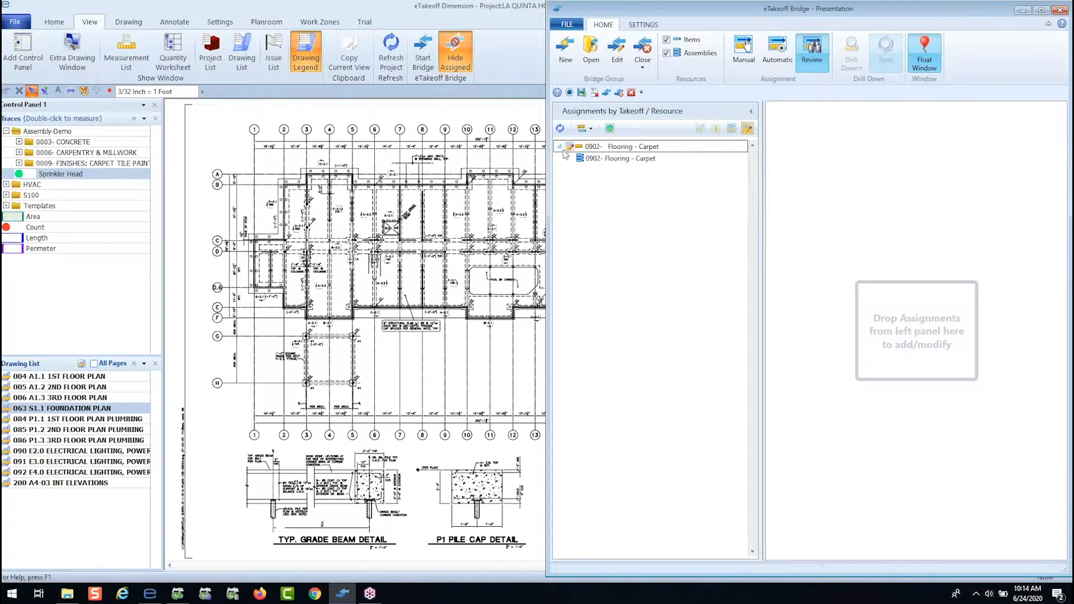
pyautogui.click(609, 159)
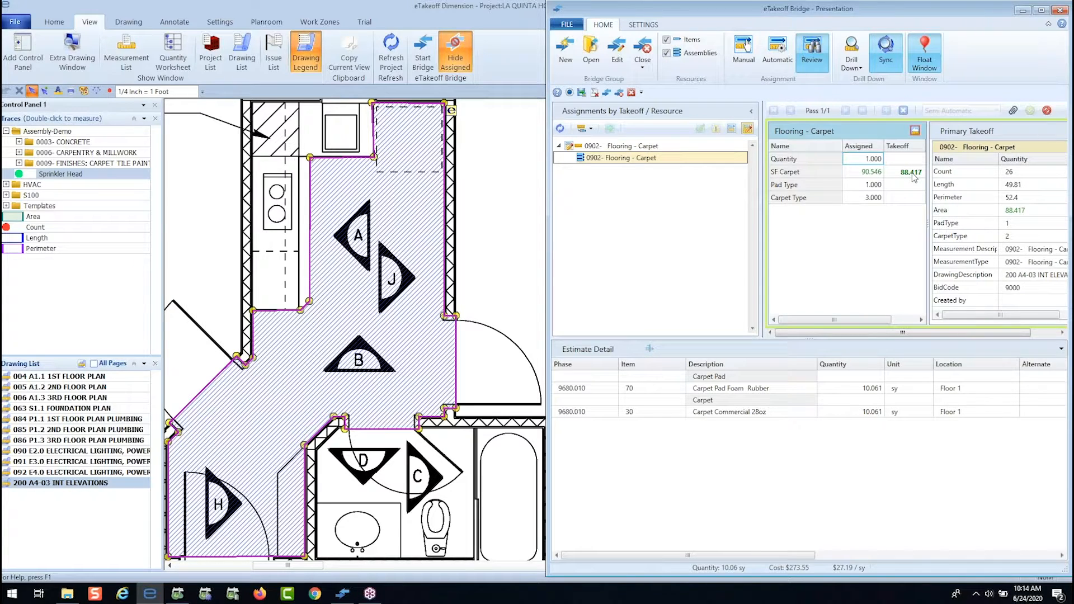
pyautogui.click(915, 130)
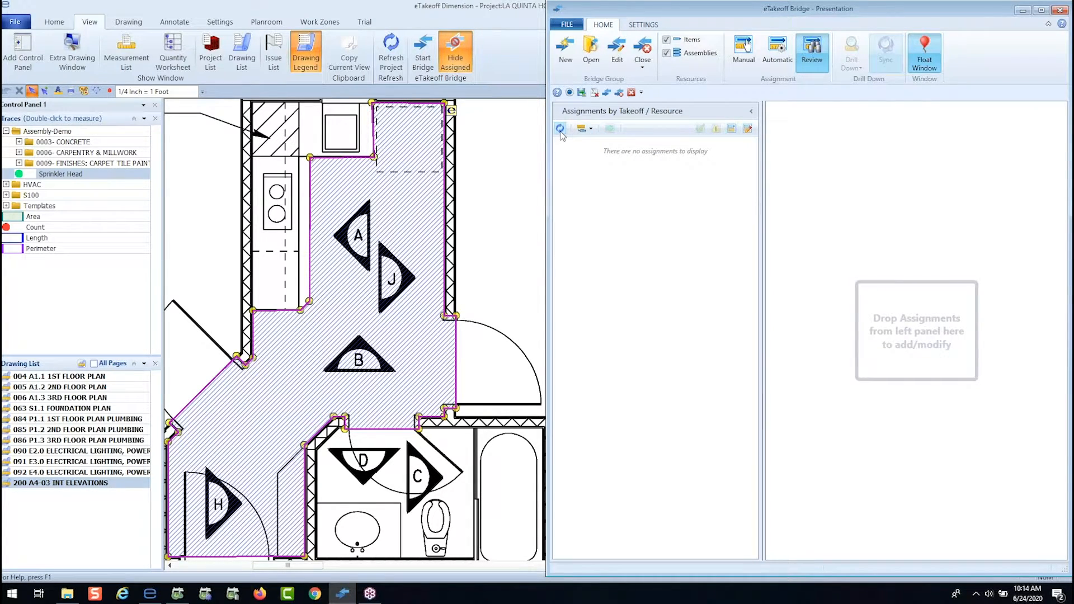
# - Relist all reviewed assignments in Bridge, and redisplay the assigned measurements on 063 S1.1 FOUNDATION PLAN in Dimension
pyautogui.click(817, 64)
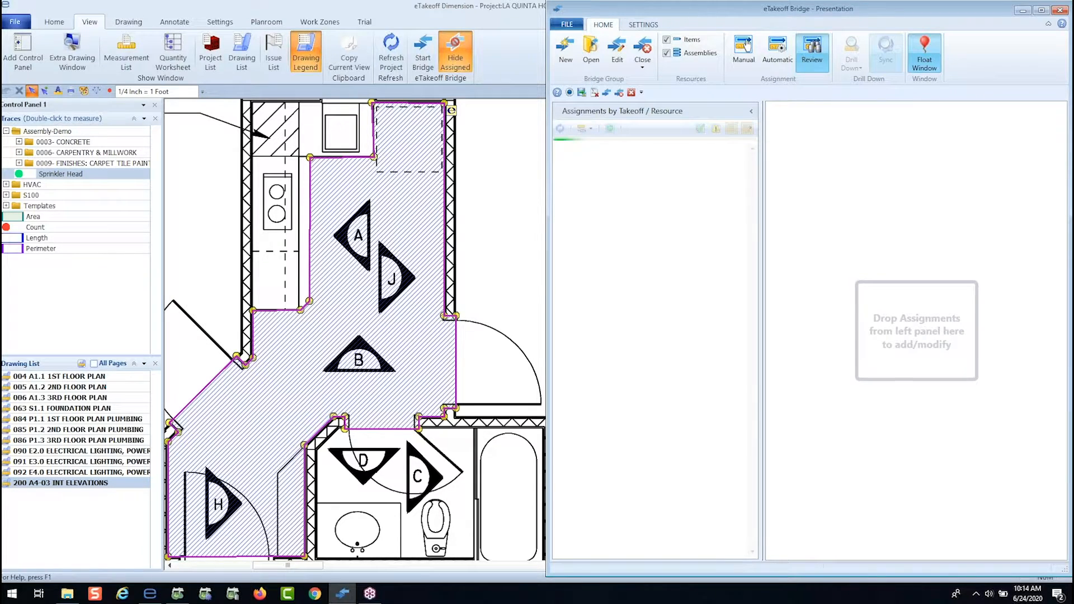
pyautogui.moveTo(616, 292); pyautogui.dragTo(679, 249)
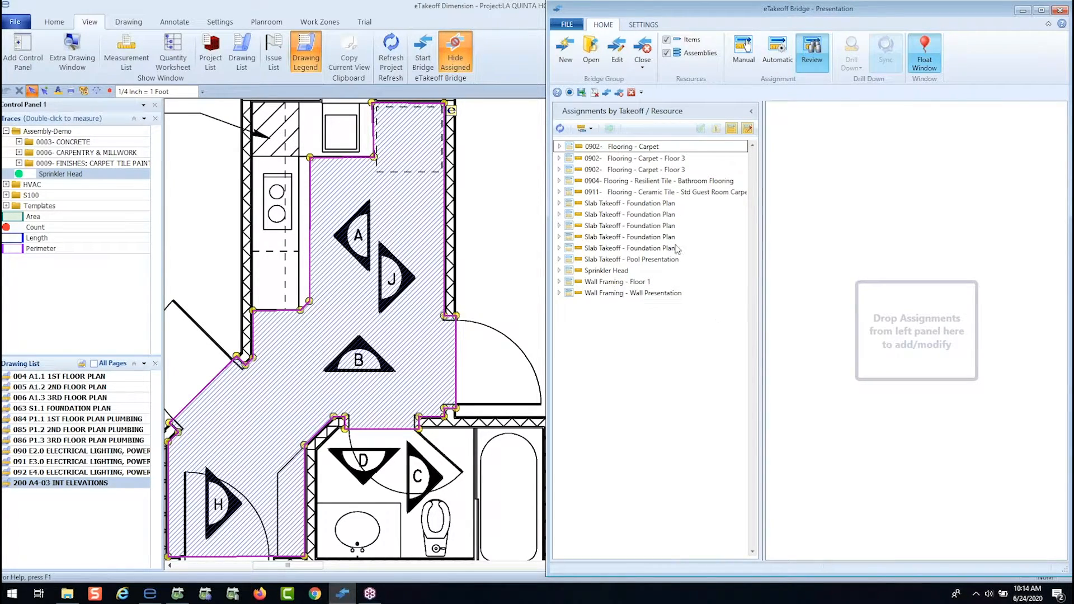
pyautogui.click(1022, 11)
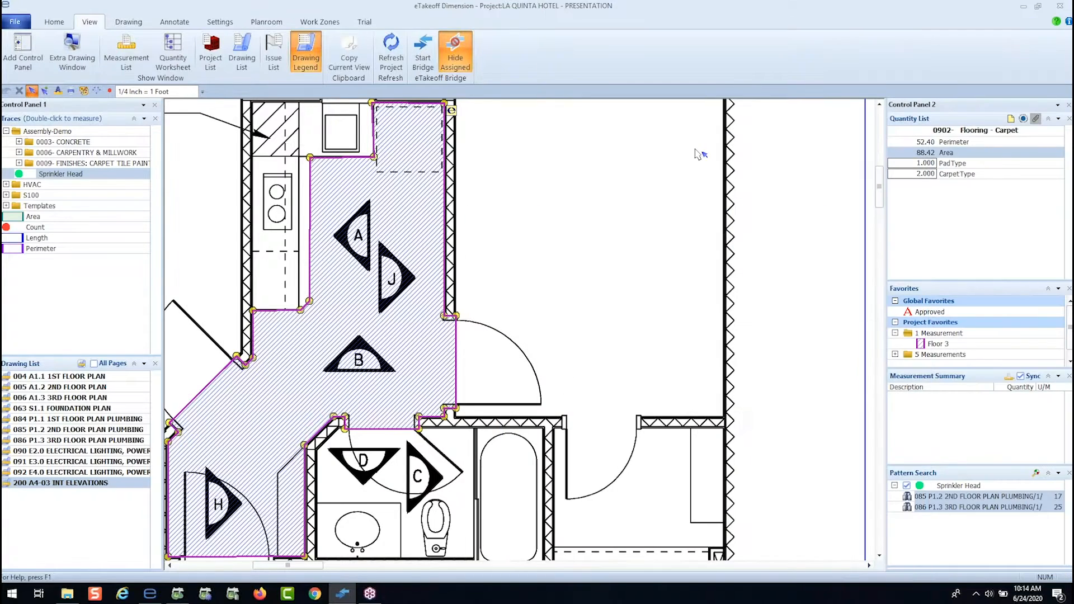
pyautogui.click(81, 408)
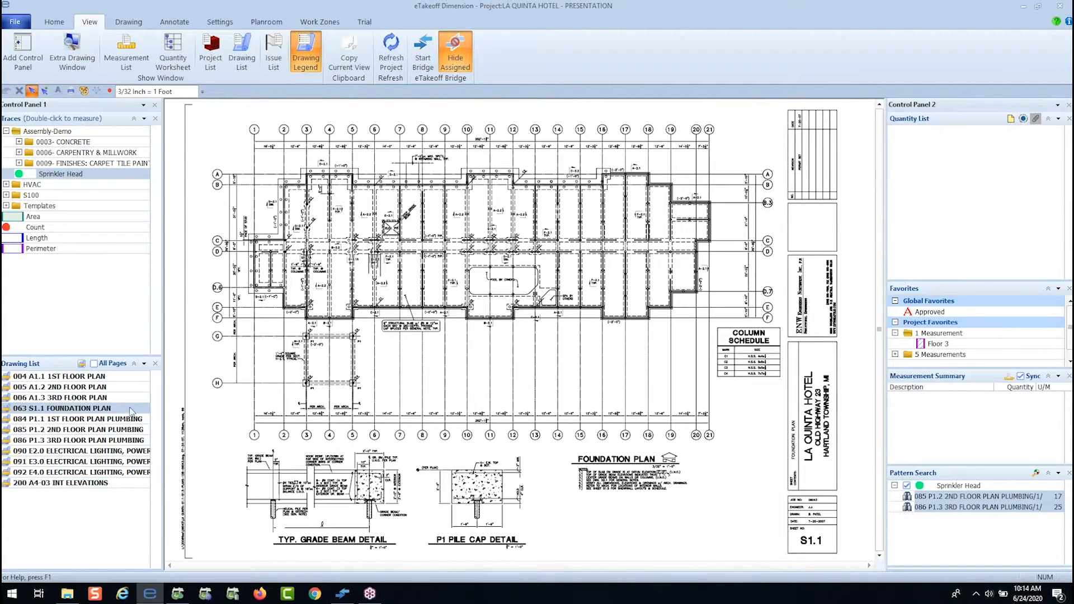
pyautogui.click(457, 47)
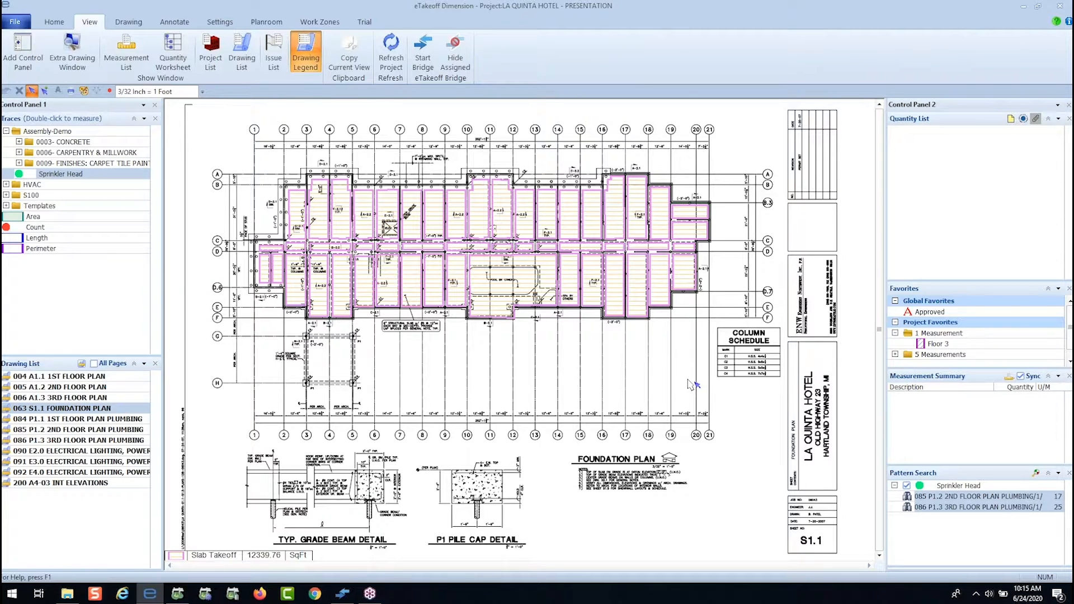
# - Multi-select the foundation plan's slab measurements and examine their extension variables, including ConcStrengthPsi, without changing them
pyautogui.click(54, 23)
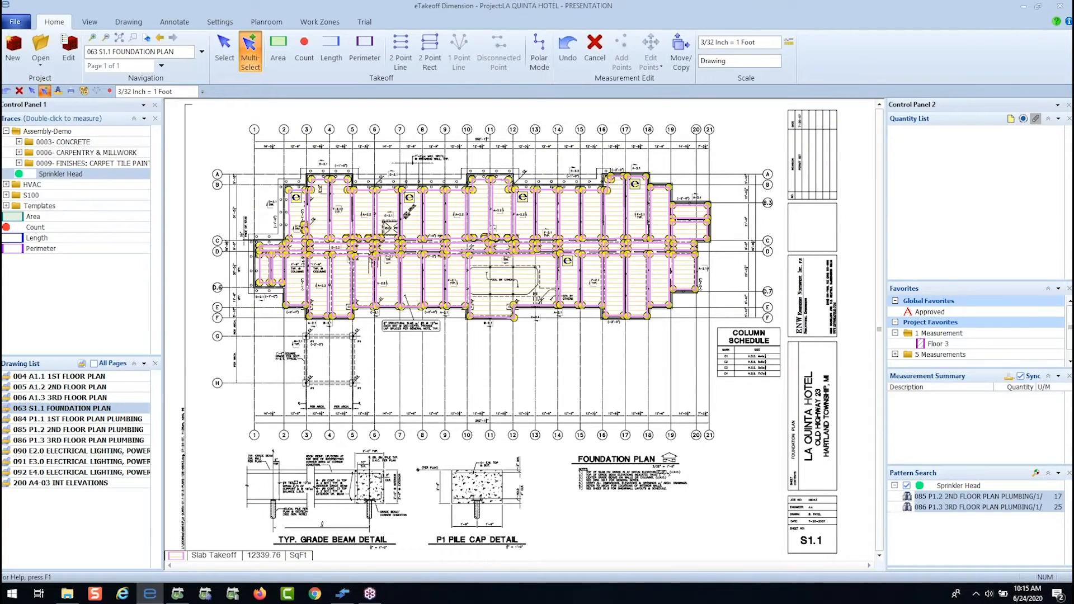
pyautogui.rightClick(421, 287)
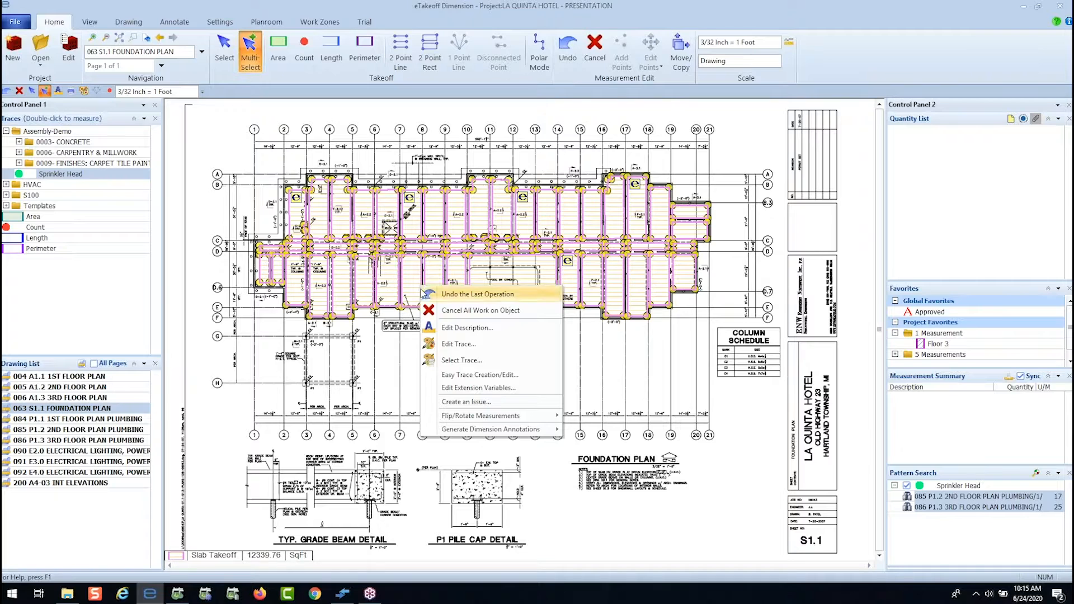
pyautogui.click(470, 387)
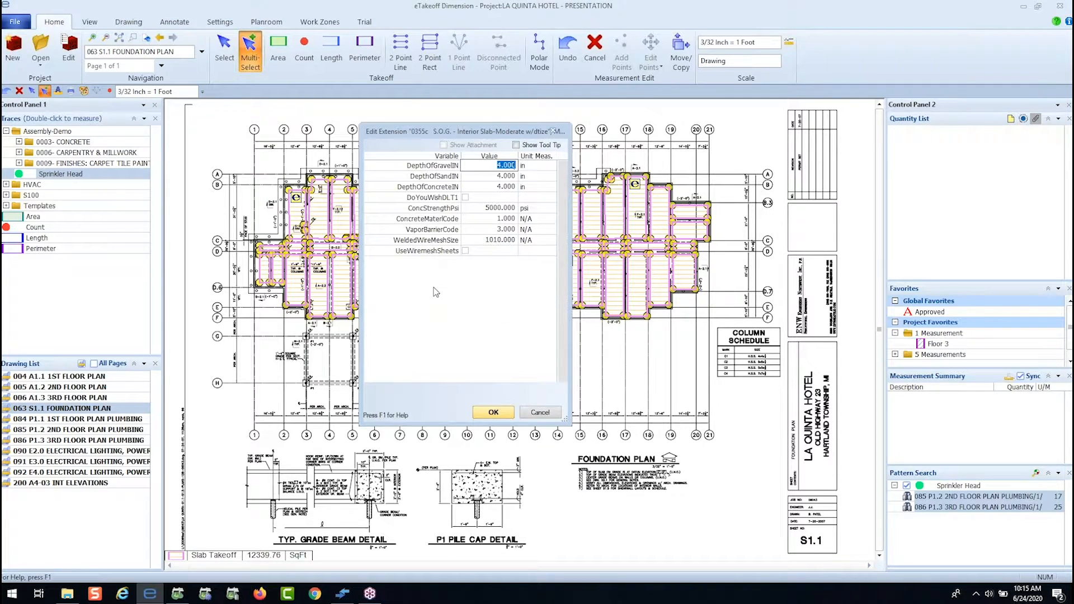
pyautogui.click(478, 210)
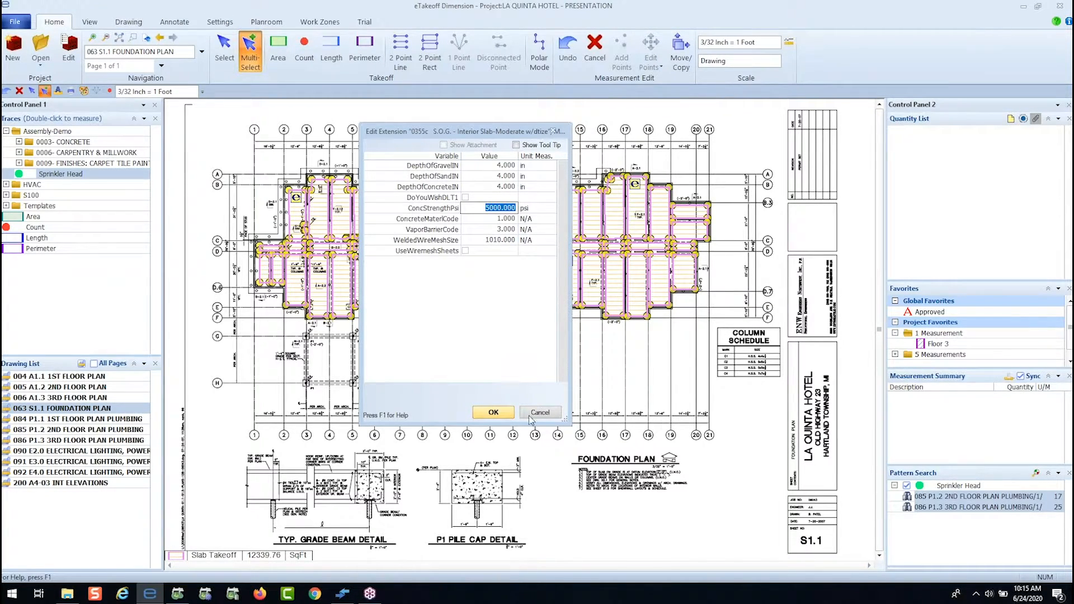
pyautogui.click(542, 415)
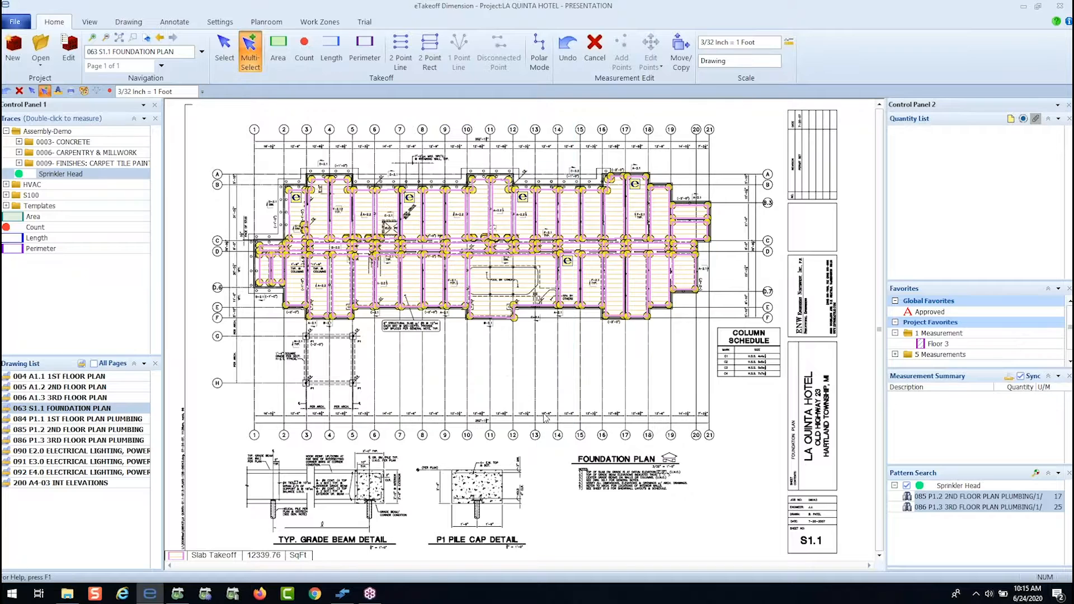
# - Set the project's default ConcStrengthPsi extension value to 3000 psi and apply it to all measurements
pyautogui.click(75, 49)
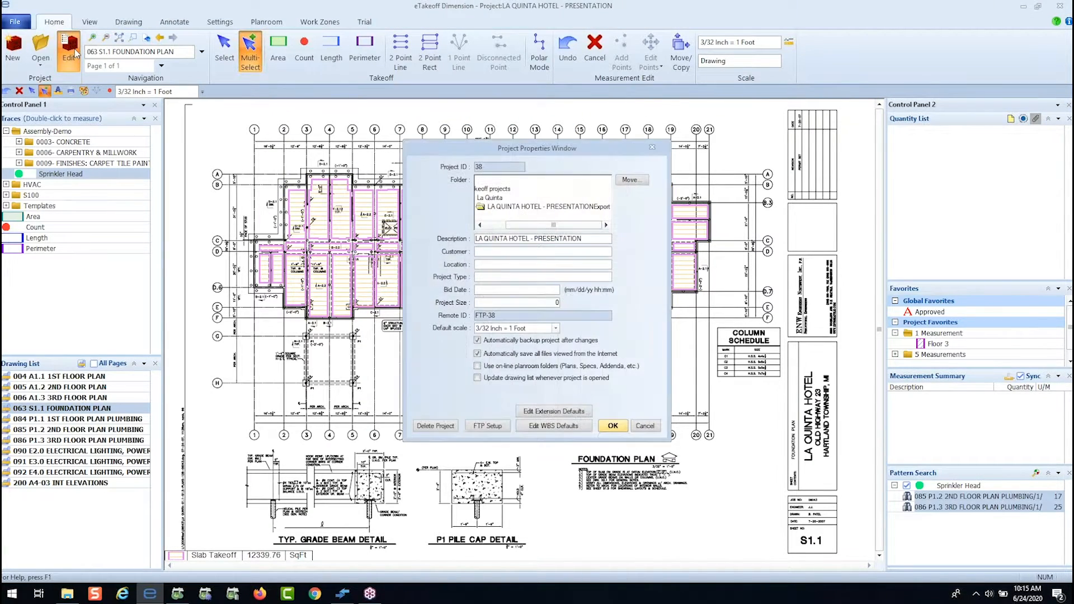
pyautogui.click(544, 412)
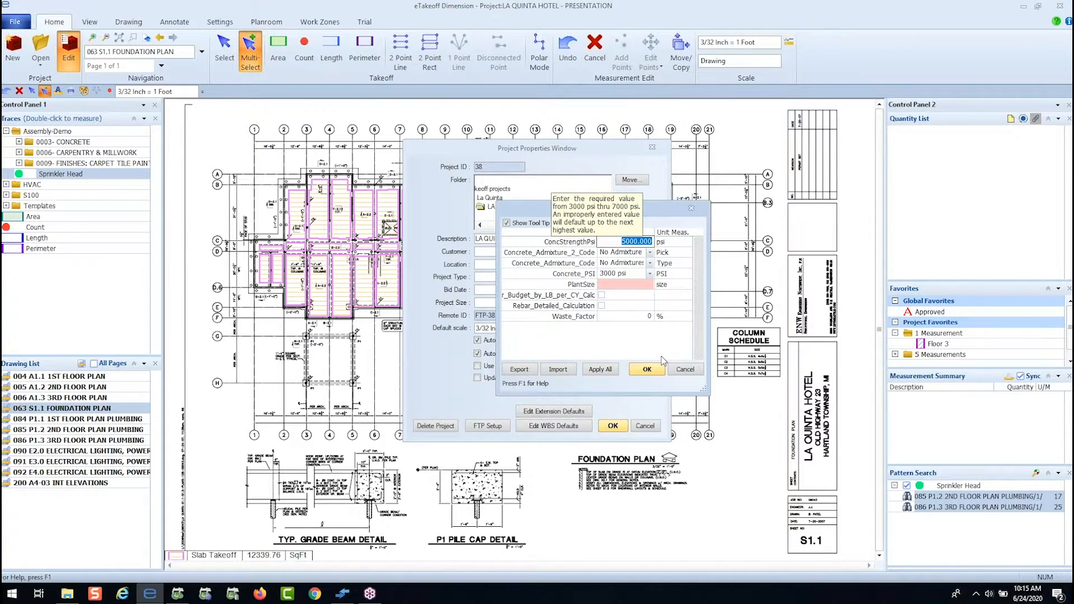
pyautogui.write('30')
pyautogui.press('Tab')
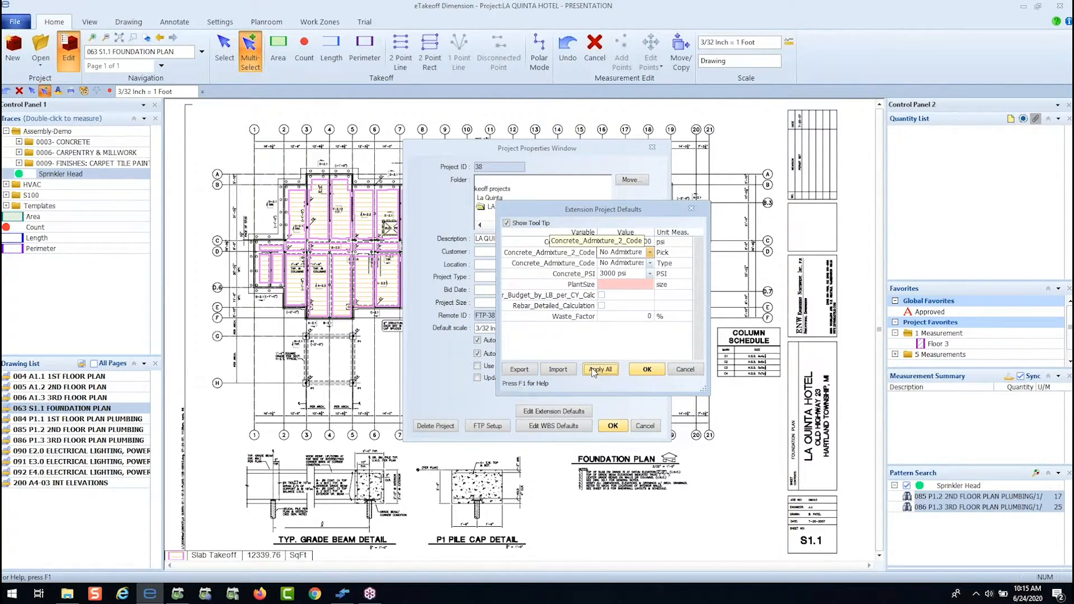
pyautogui.click(643, 370)
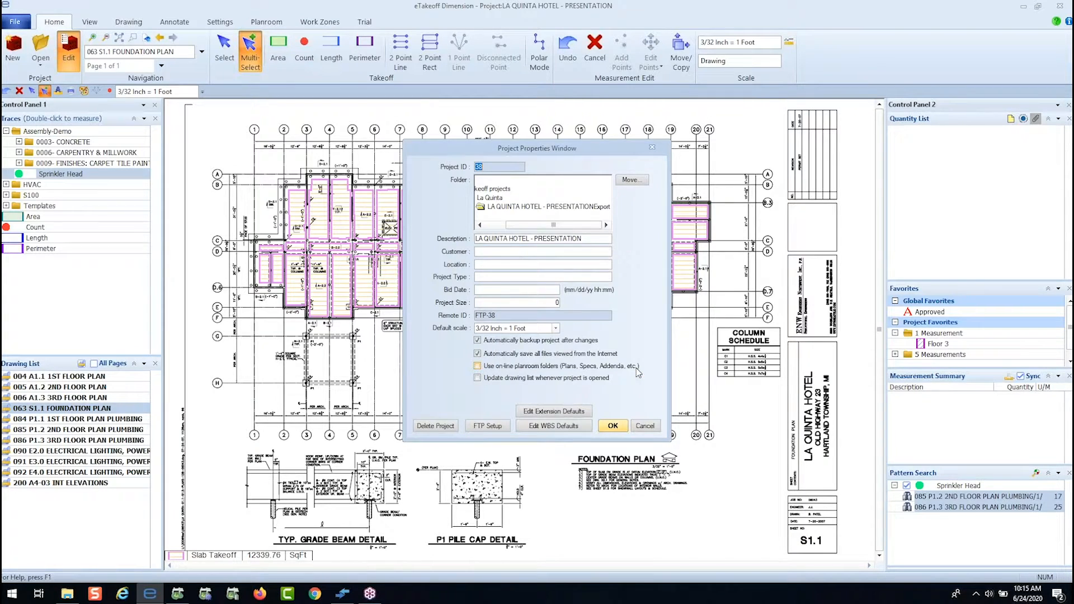
pyautogui.click(613, 426)
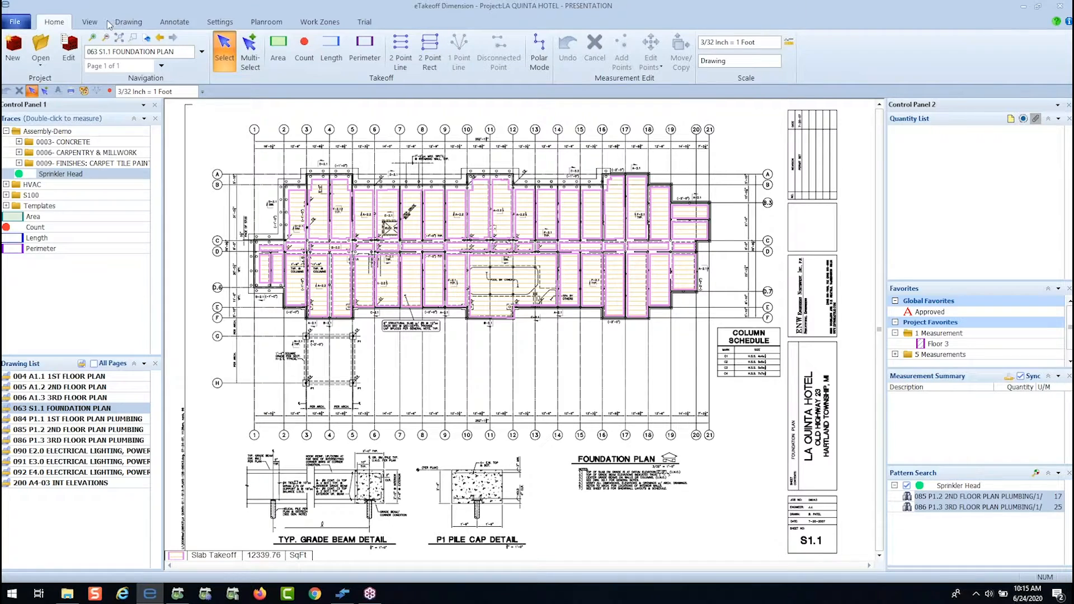
# - Return to eTakeoff Bridge, refresh the assignments and exclude the unchanged ones from the review list
pyautogui.click(90, 22)
pyautogui.click(422, 50)
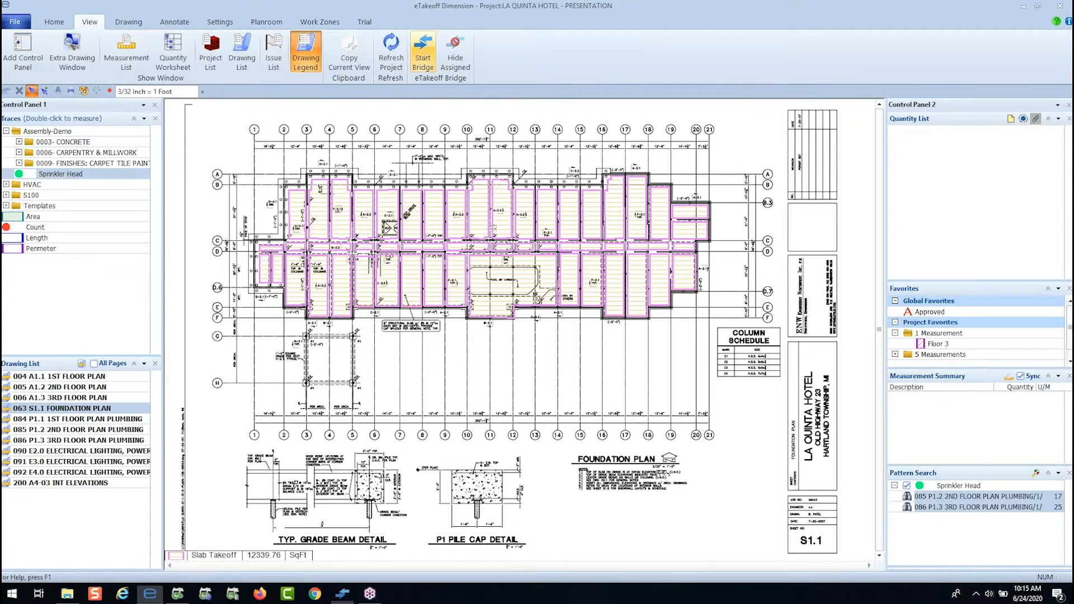
pyautogui.click(560, 128)
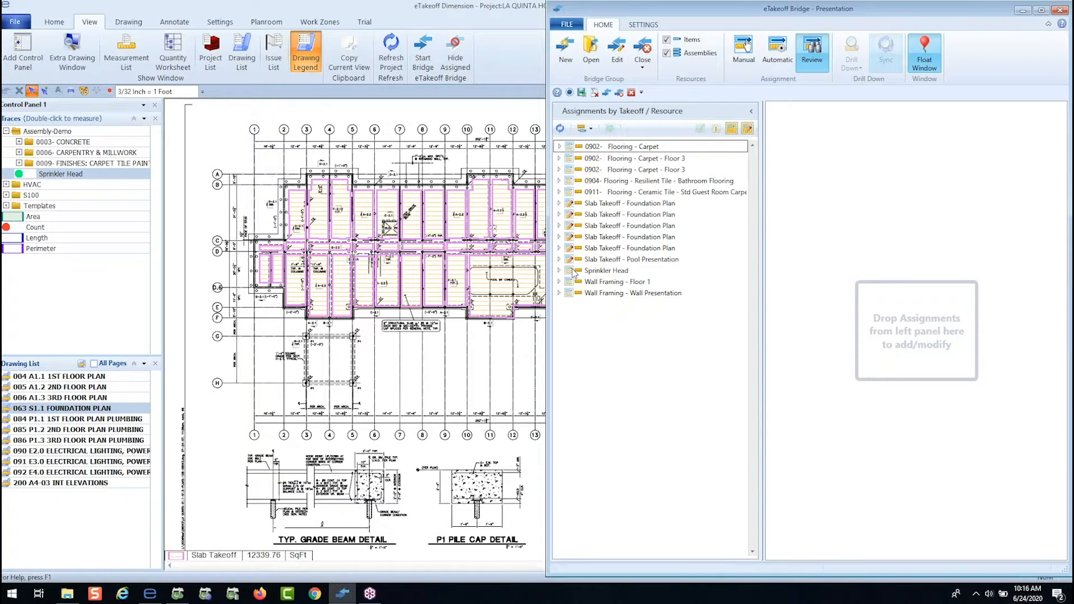
pyautogui.click(732, 130)
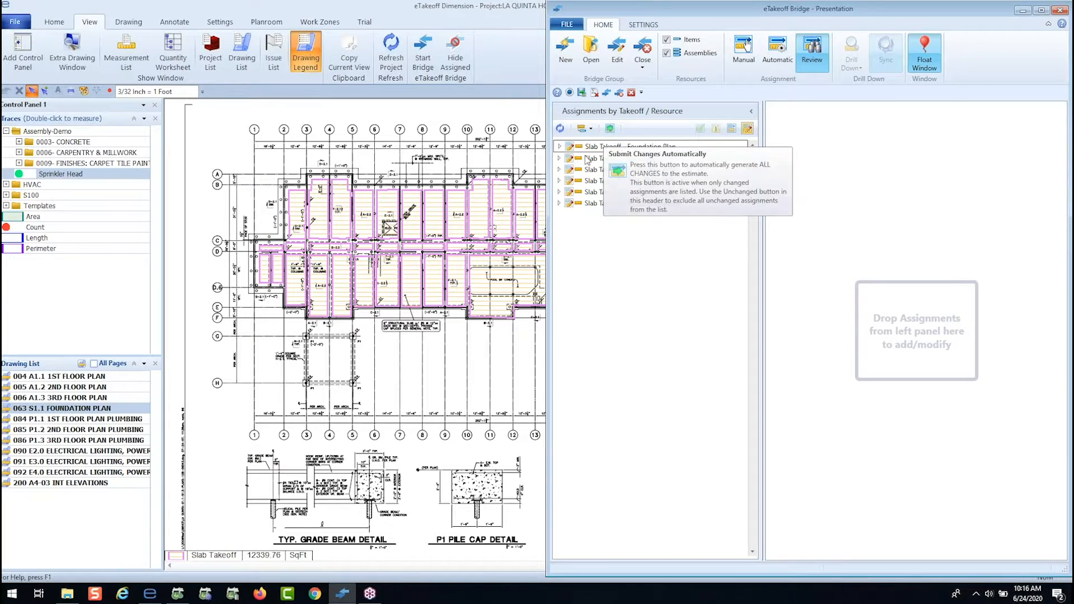
# - Compare the assigned and takeoff values of the first changed Slab Takeoff - Foundation Plan assembly, and close it without submitting
pyautogui.click(559, 148)
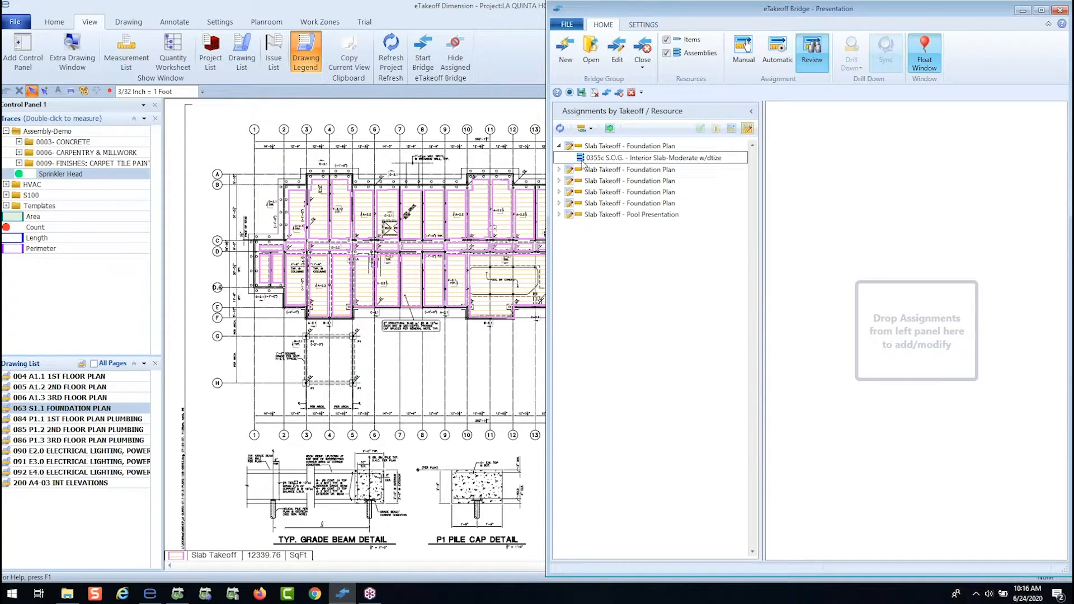
pyautogui.click(583, 160)
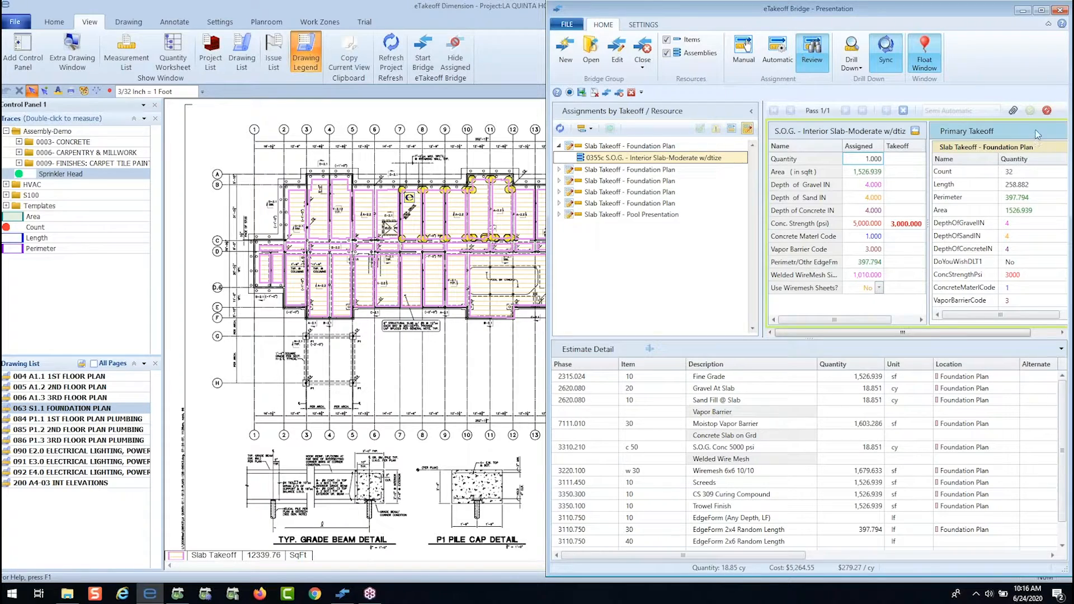
pyautogui.click(1046, 111)
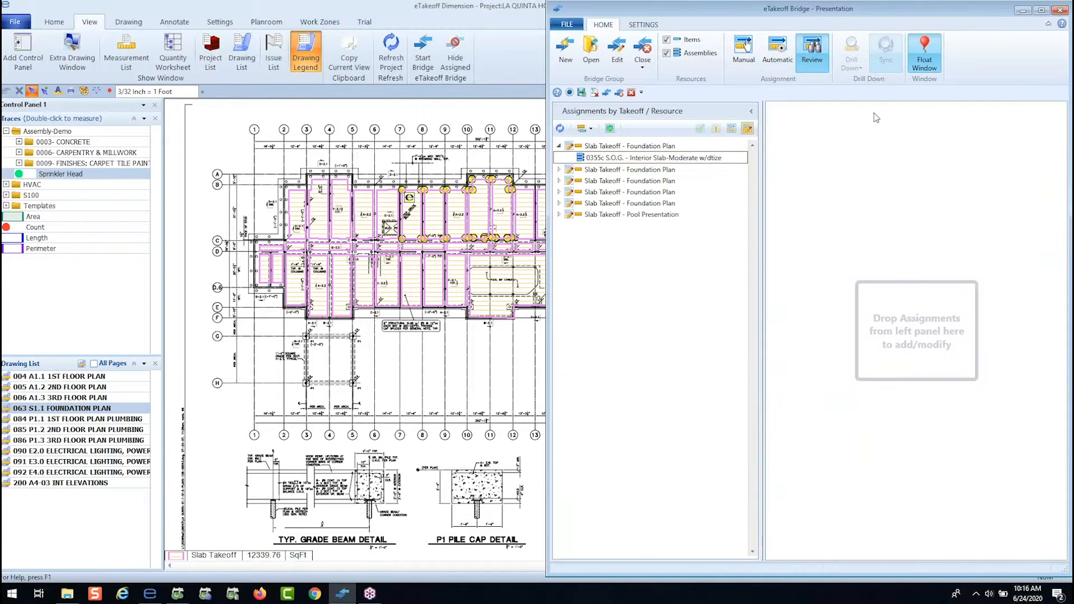
# - Submit all changed assignments automatically with description "Description changed 6/17 Presentation" and the notes' "digitek-notation" replaced by "Notation"
pyautogui.click(558, 145)
pyautogui.click(610, 129)
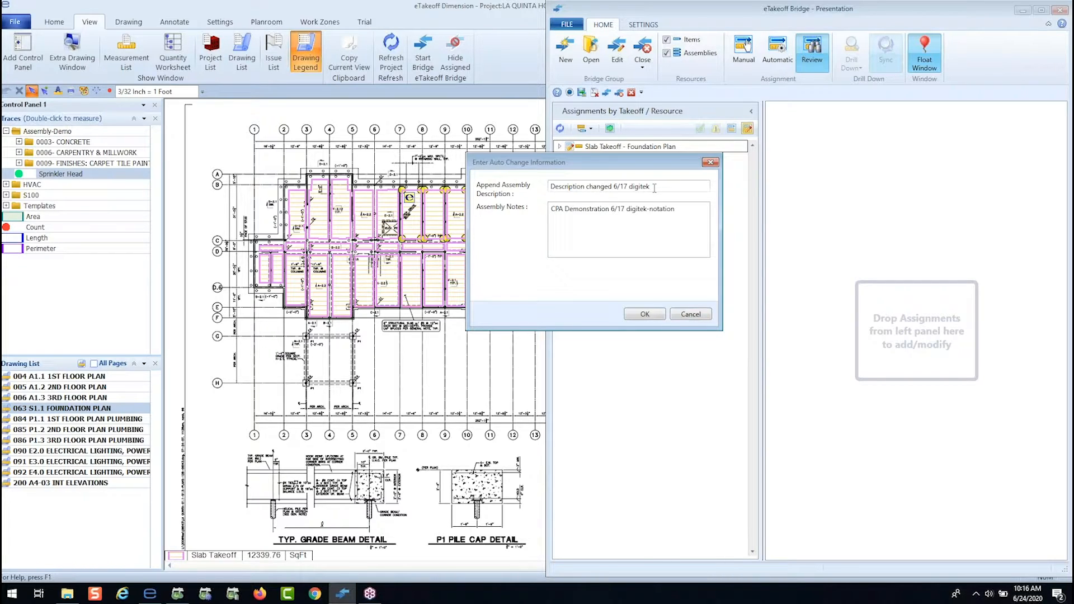
pyautogui.doubleClick(631, 188)
pyautogui.press('BackSpace')
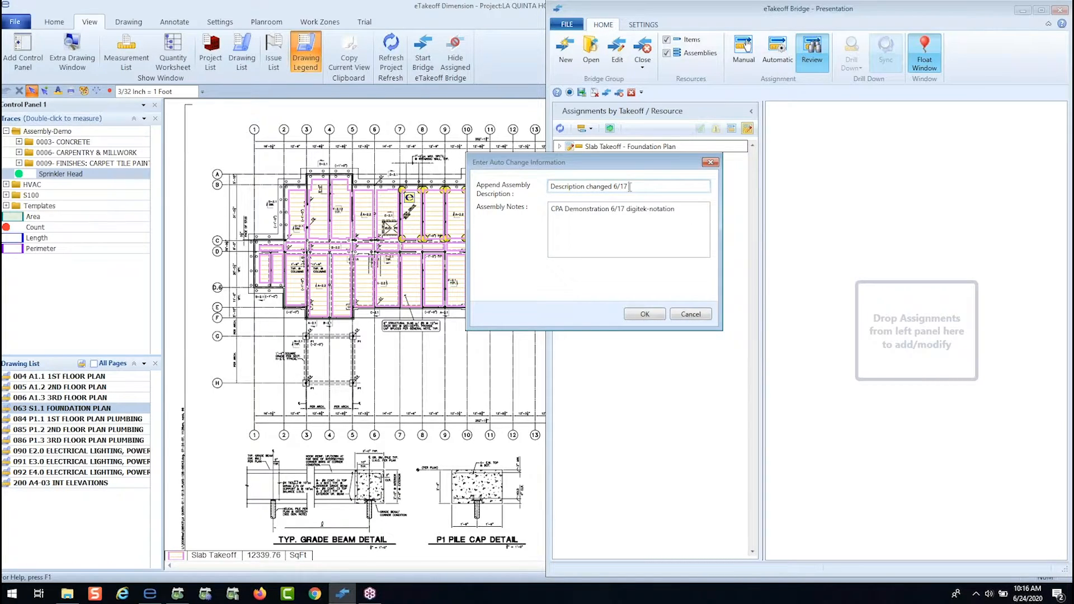
pyautogui.write('Presentation')
pyautogui.moveTo(683, 217); pyautogui.dragTo(628, 211)
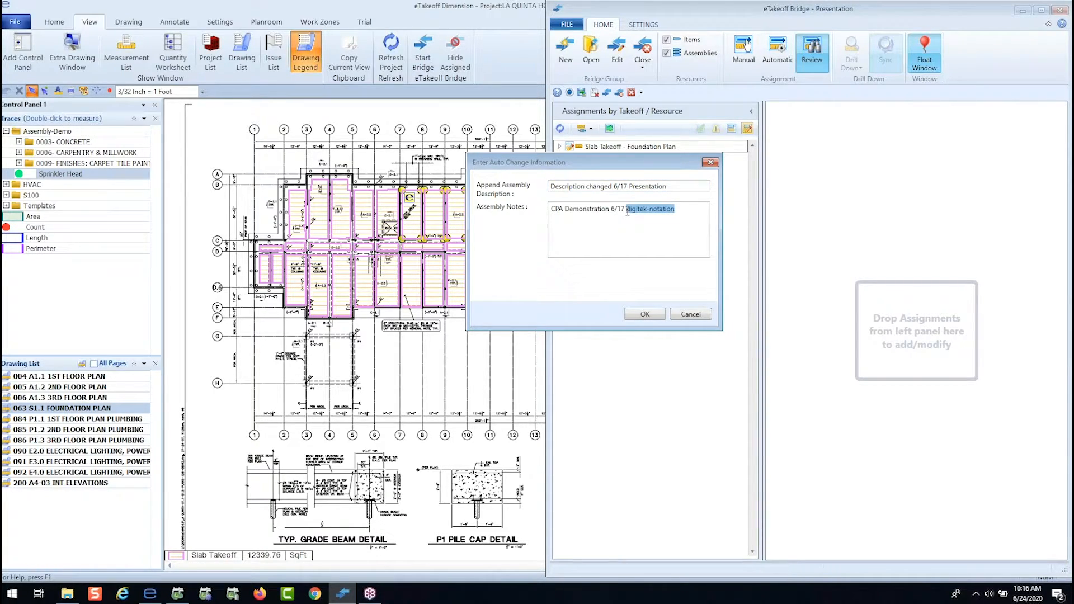
pyautogui.write('Notatoinn')
pyautogui.click(644, 314)
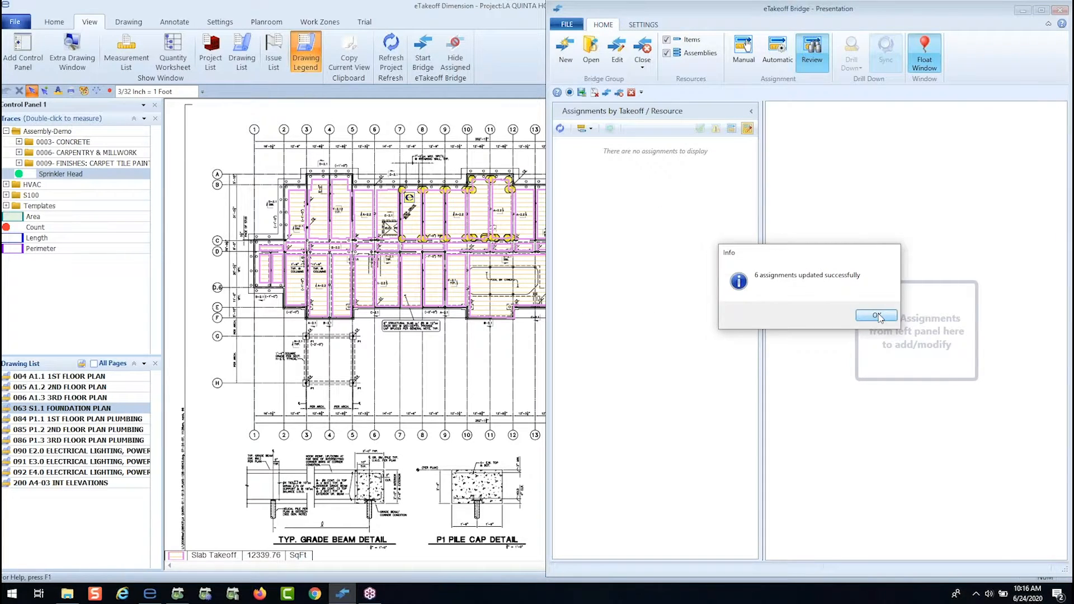
# - Switch to Sage Estimating, show the Presentation estimate in Phase/Item order and combine its identical items
pyautogui.click(877, 315)
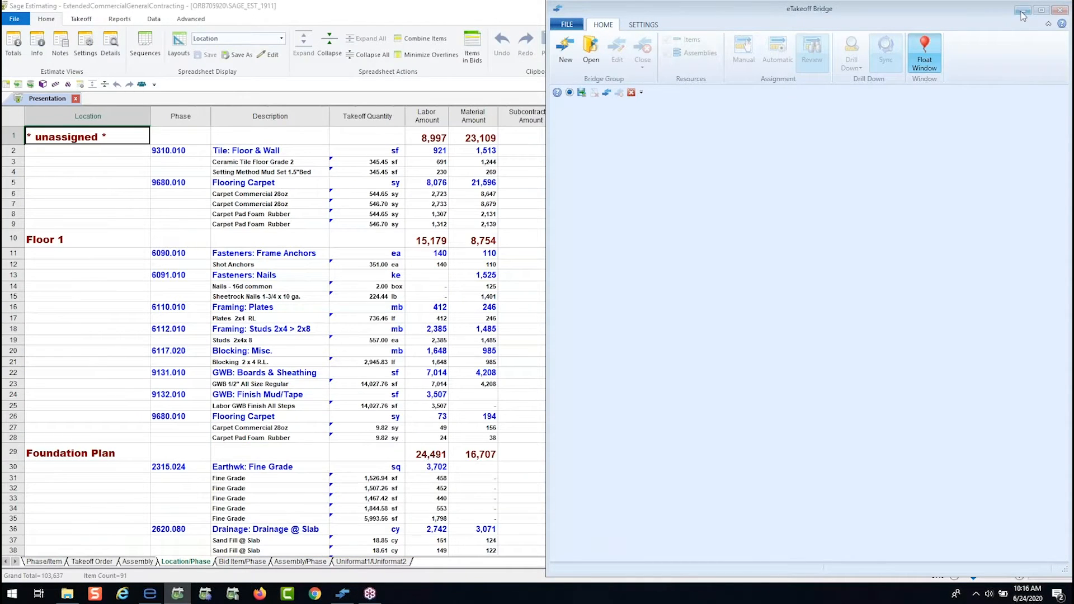
pyautogui.click(1021, 11)
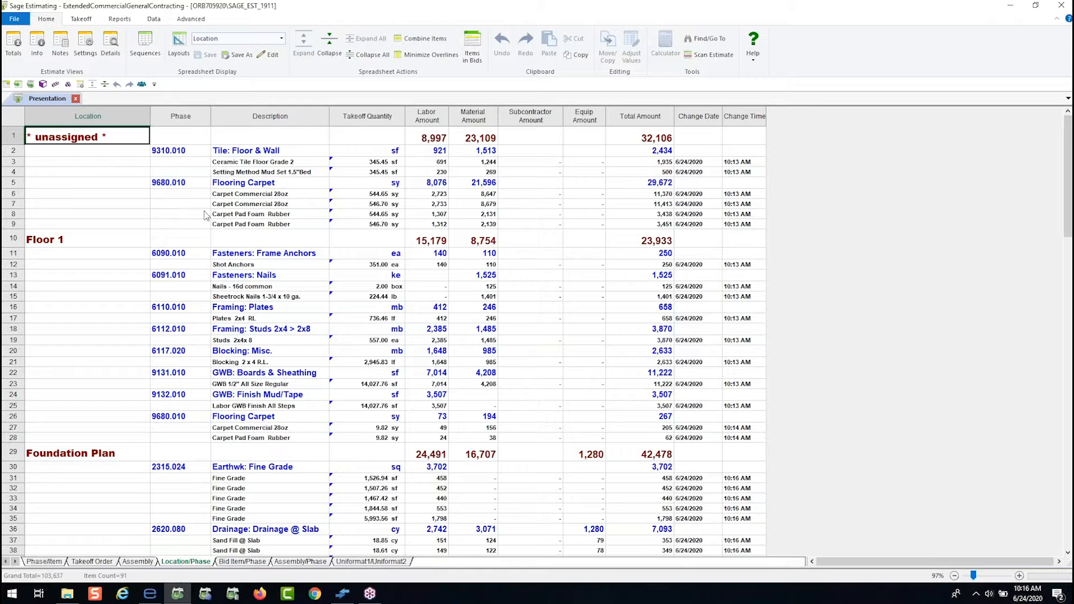
pyautogui.click(47, 563)
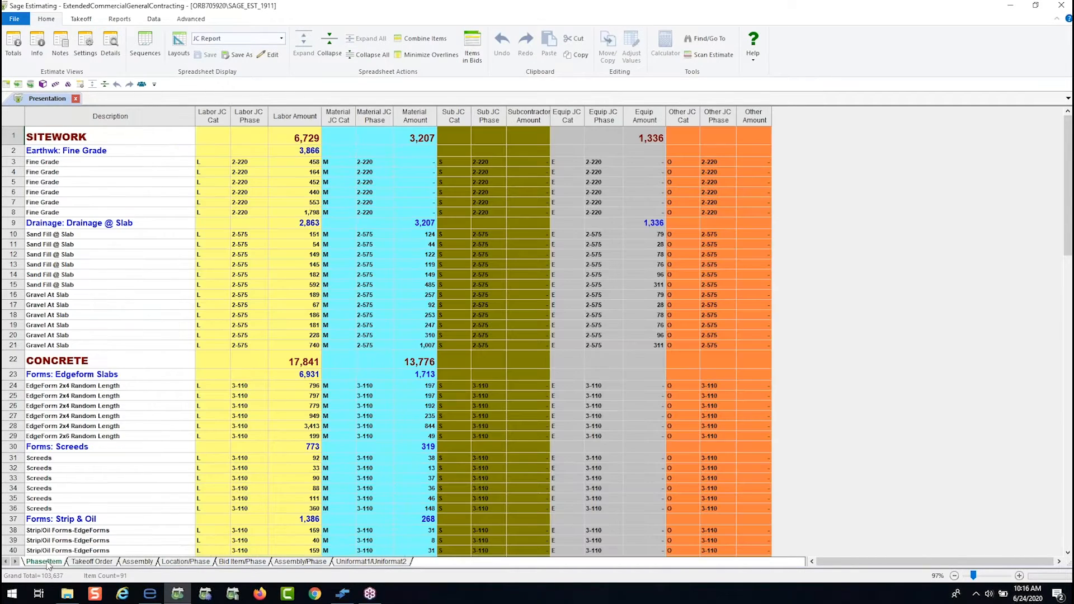
pyautogui.click(424, 38)
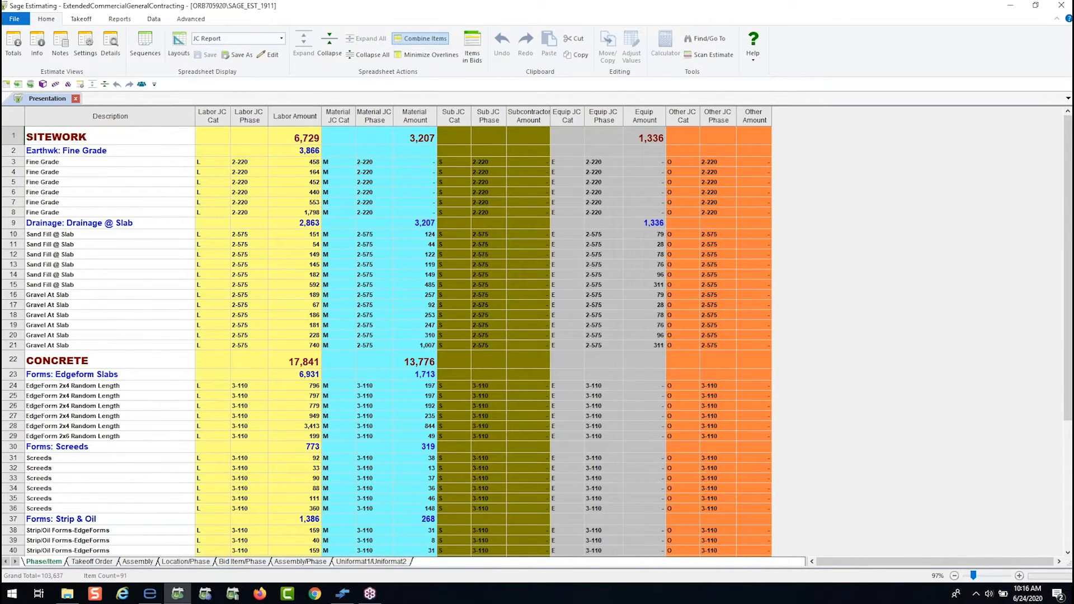
pyautogui.scroll(-5, 218, 341)
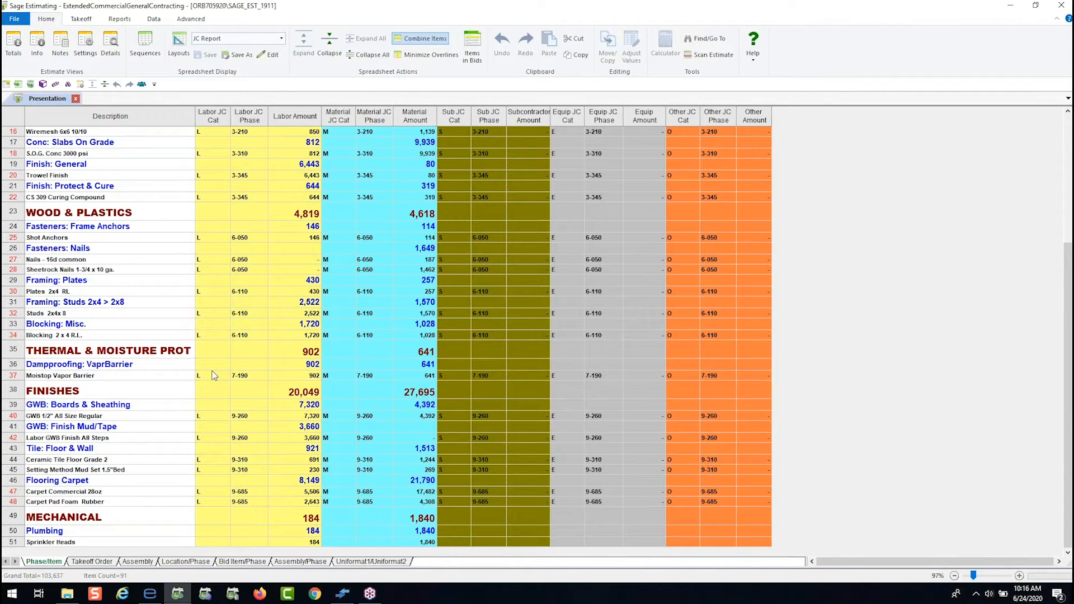
pyautogui.scroll(5, 213, 375)
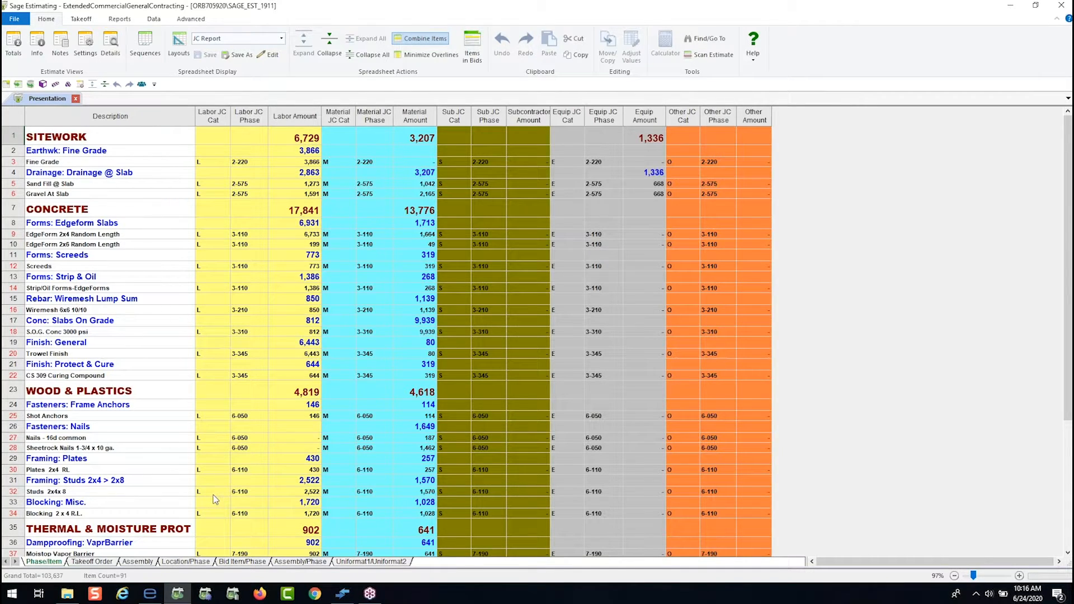
# - Apply the "Presenation 1" layout to the spreadsheet, collapse it to the group totals and expand it again
pyautogui.click(282, 38)
pyautogui.click(214, 110)
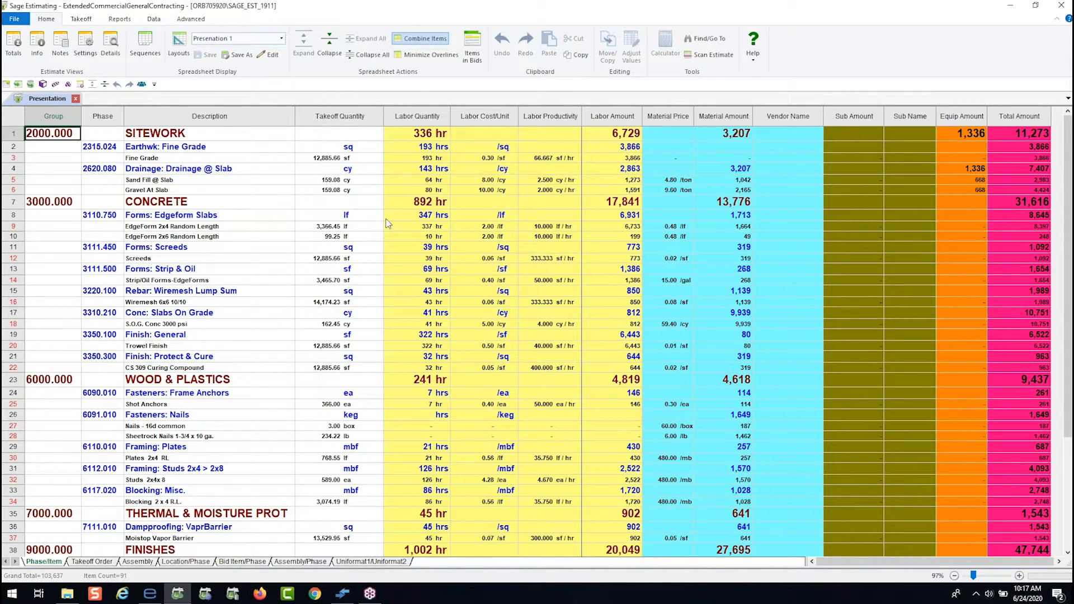
pyautogui.click(367, 55)
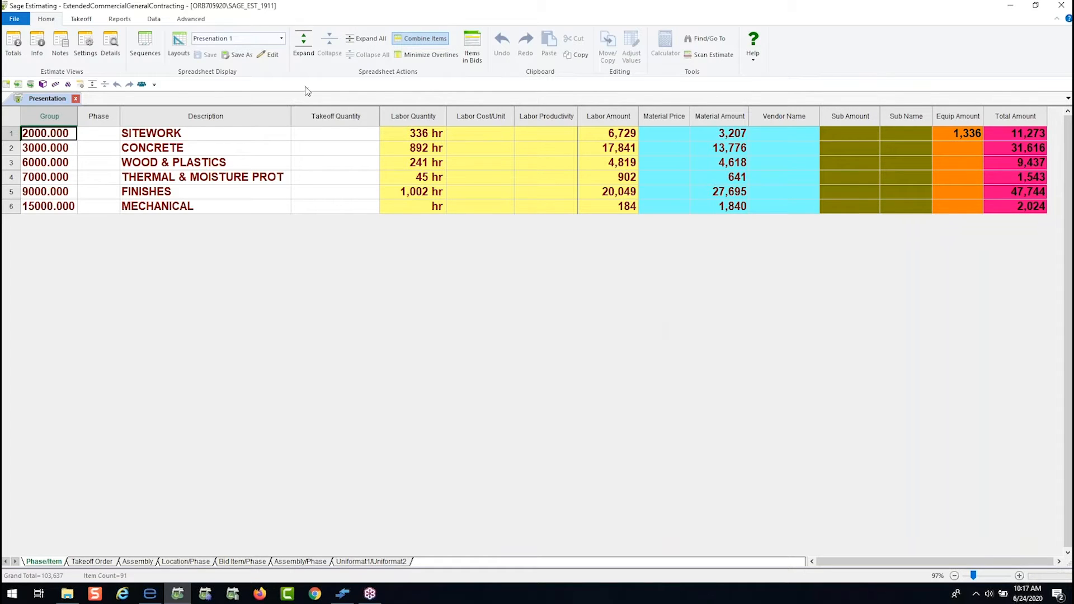
pyautogui.click(305, 47)
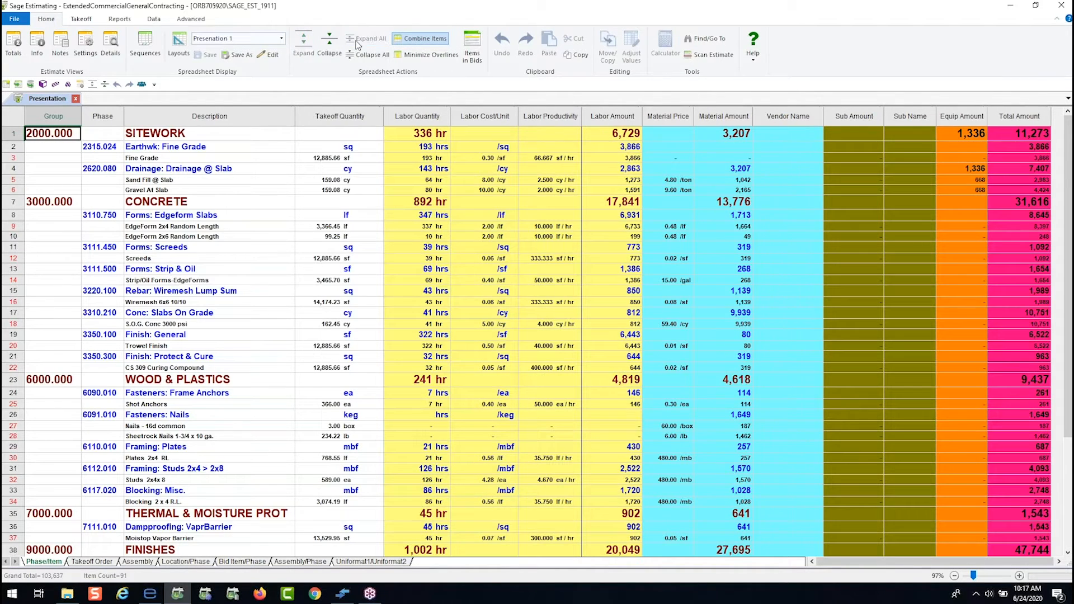
# - Review the estimate by Location/Phase at location totals, checking the phase breakdown of Pool Presentation
pyautogui.click(187, 561)
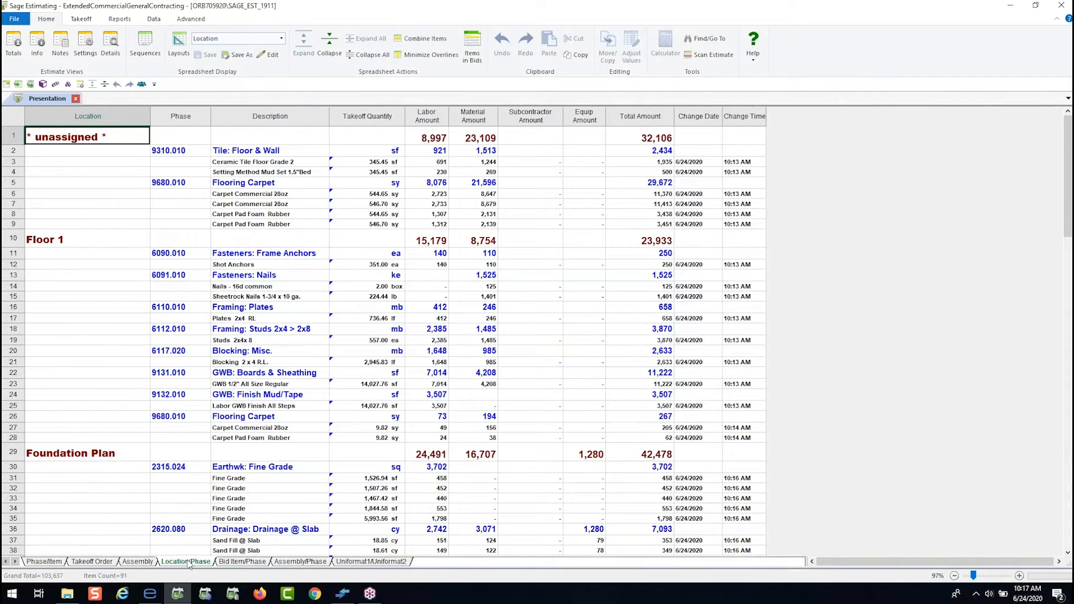
pyautogui.click(363, 54)
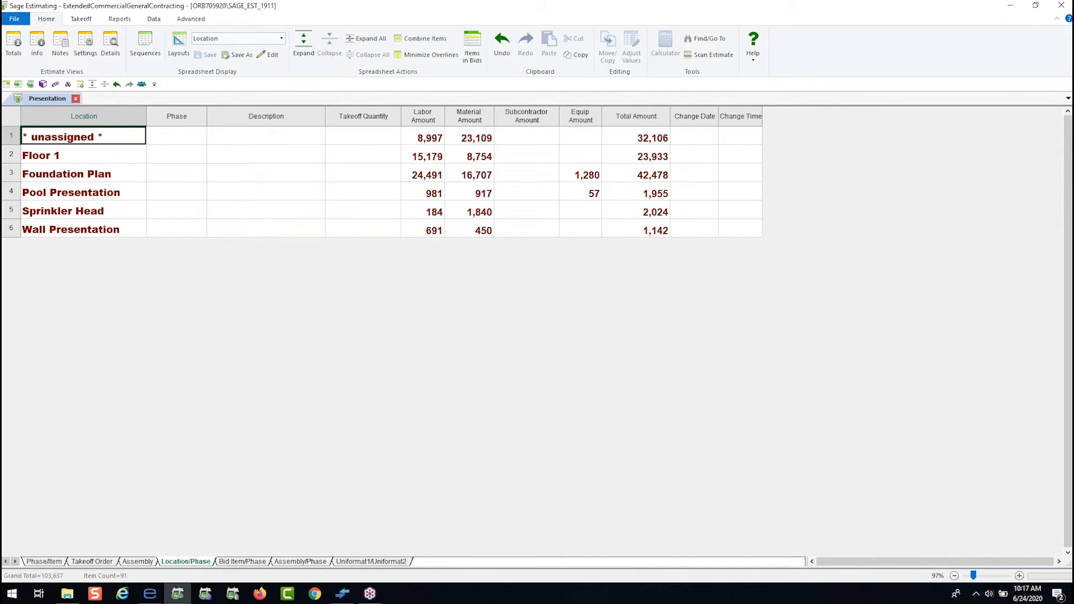
pyautogui.doubleClick(62, 192)
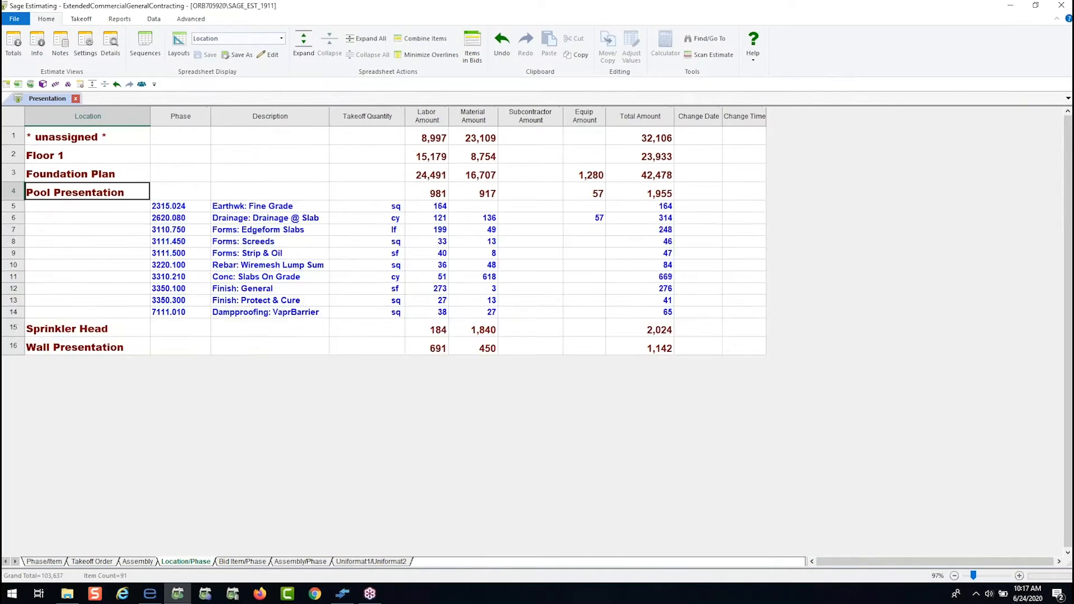
pyautogui.doubleClick(99, 195)
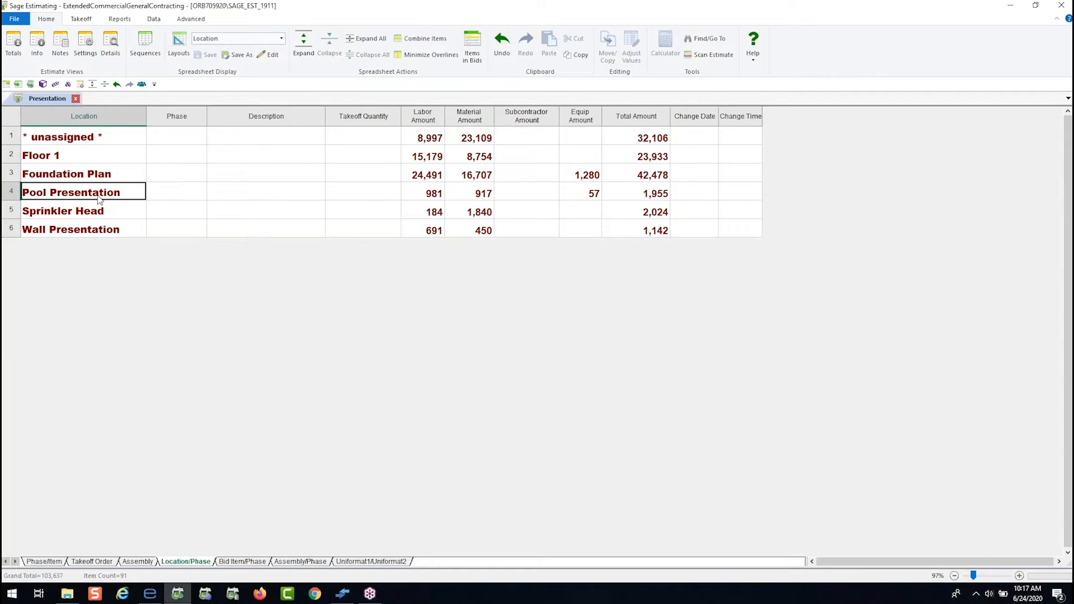
# - Return to Phase/Item order, uncombine the items and drill down to eTakeoff Bridge from the 1,844.58 sf Fine Grade quantity
pyautogui.click(44, 561)
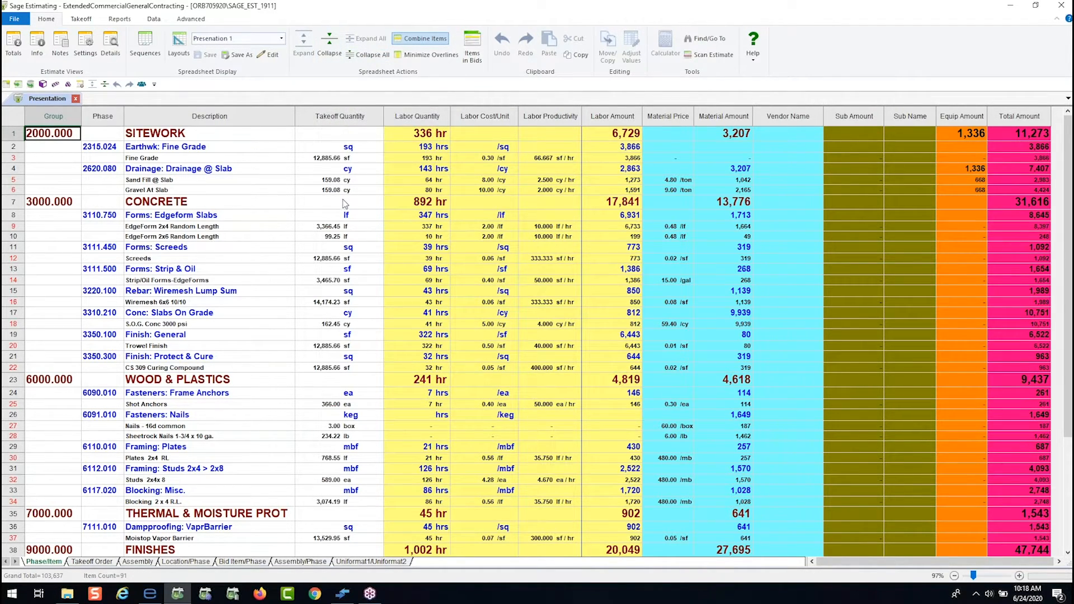
pyautogui.click(424, 54)
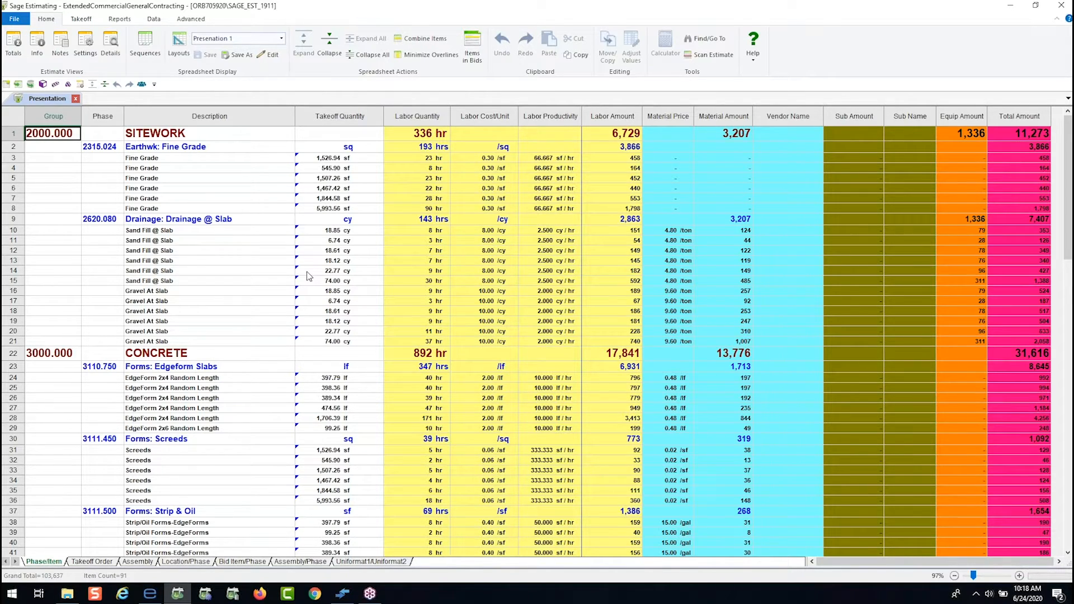
pyautogui.click(331, 209)
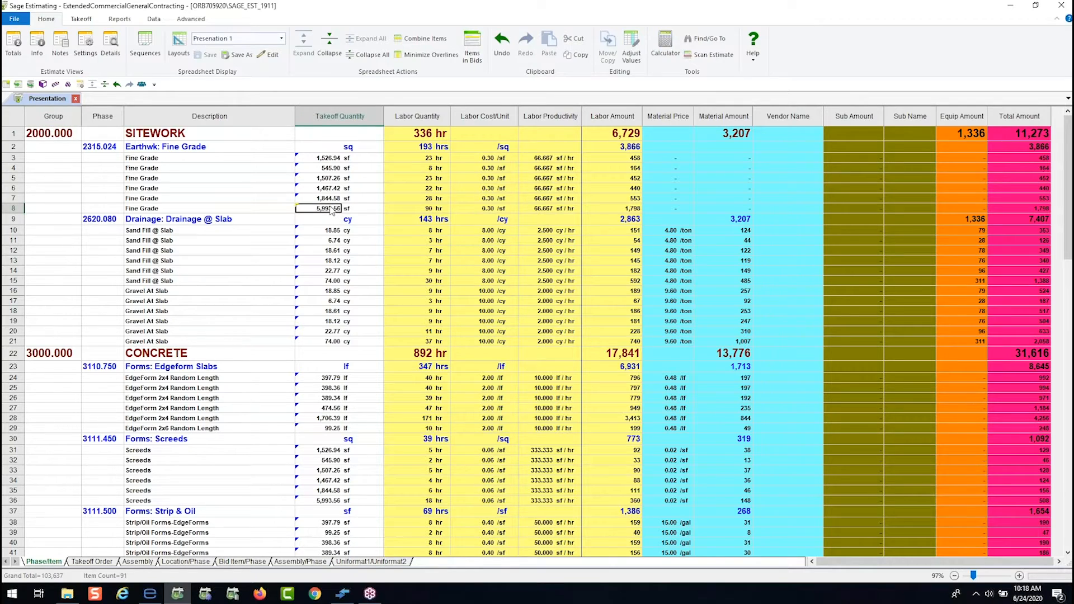
pyautogui.rightClick(330, 200)
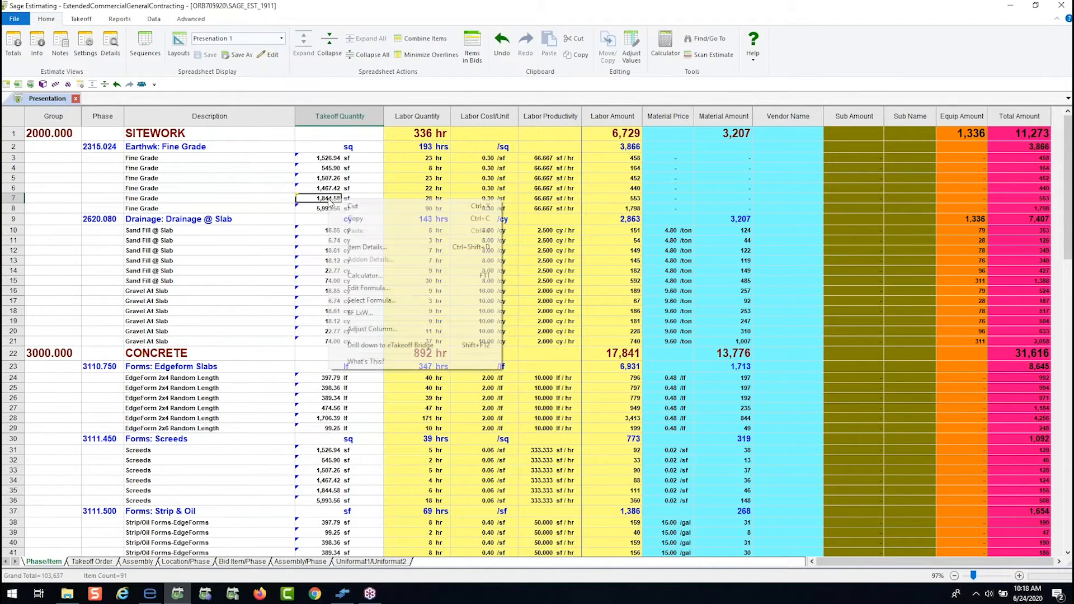
pyautogui.click(363, 345)
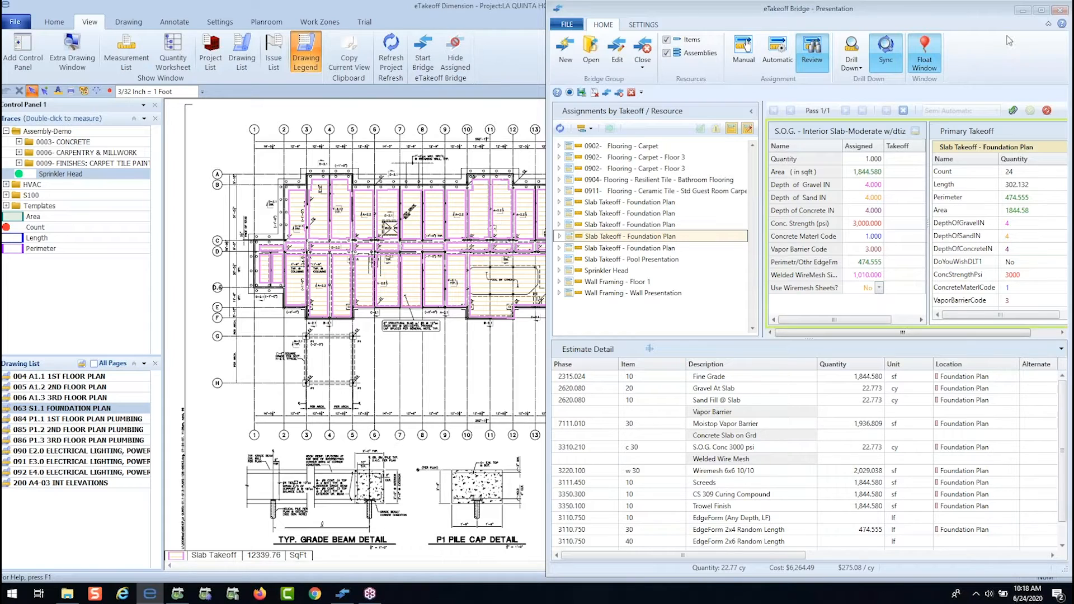
# - Close the bridge group in eTakeoff Bridge and let Sage Estimating reopen the estimate
pyautogui.click(1023, 11)
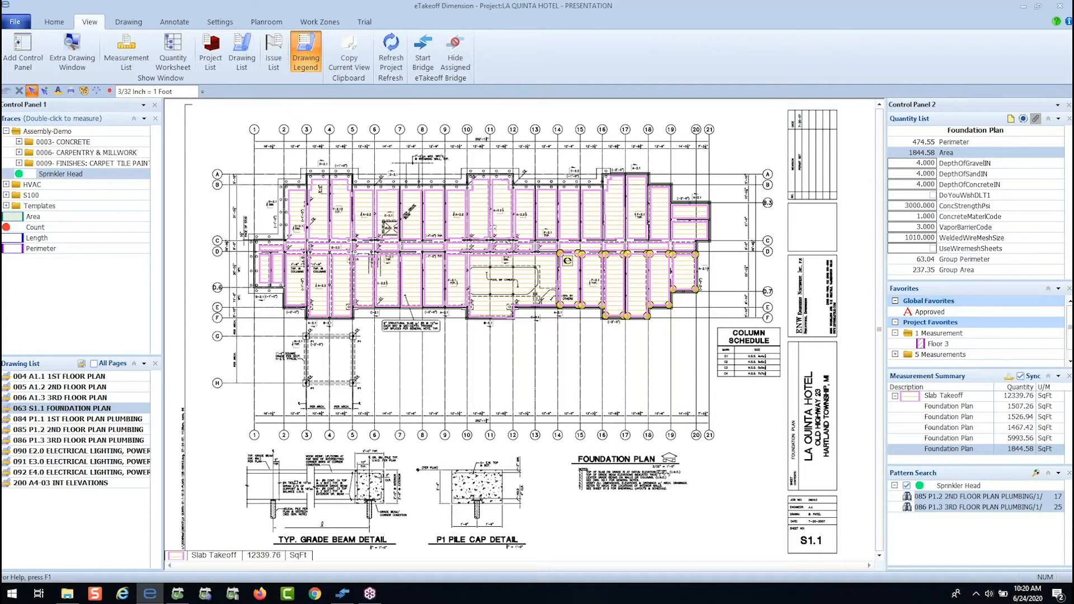
pyautogui.click(177, 593)
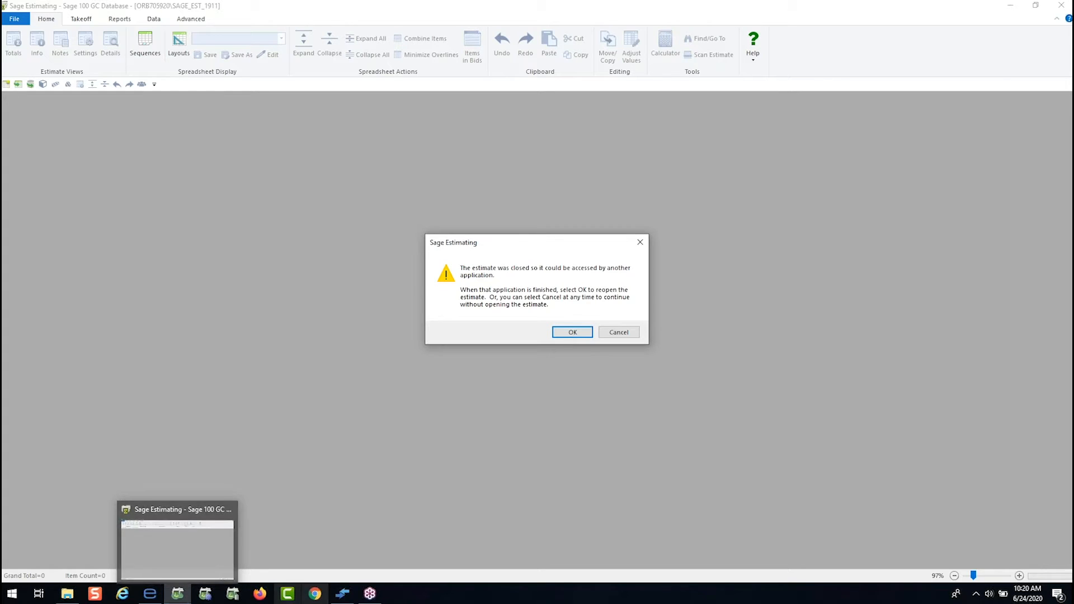
pyautogui.click(342, 593)
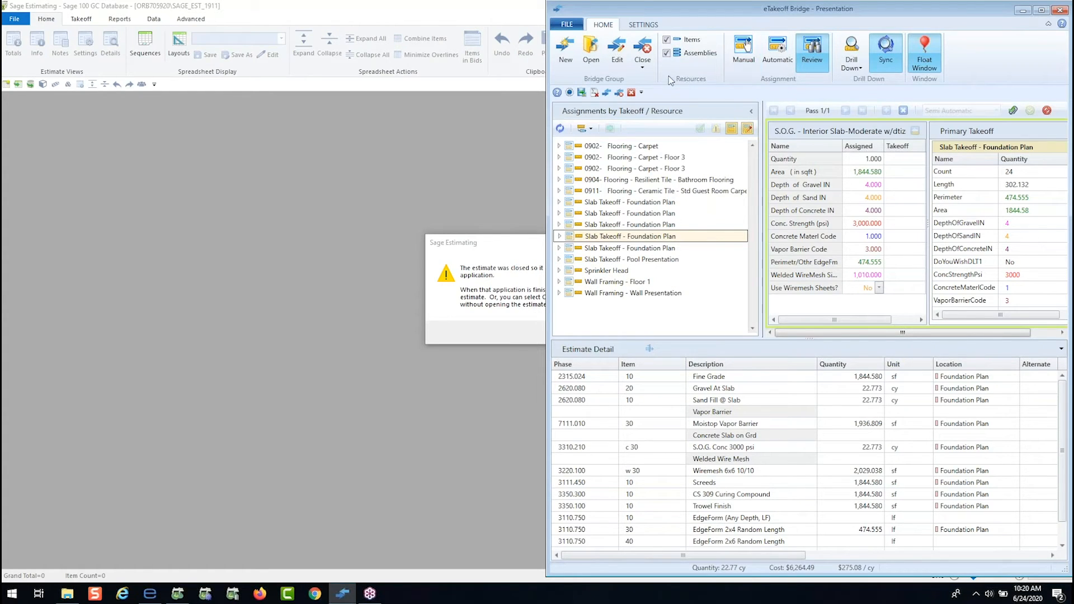
pyautogui.click(642, 66)
pyautogui.click(674, 94)
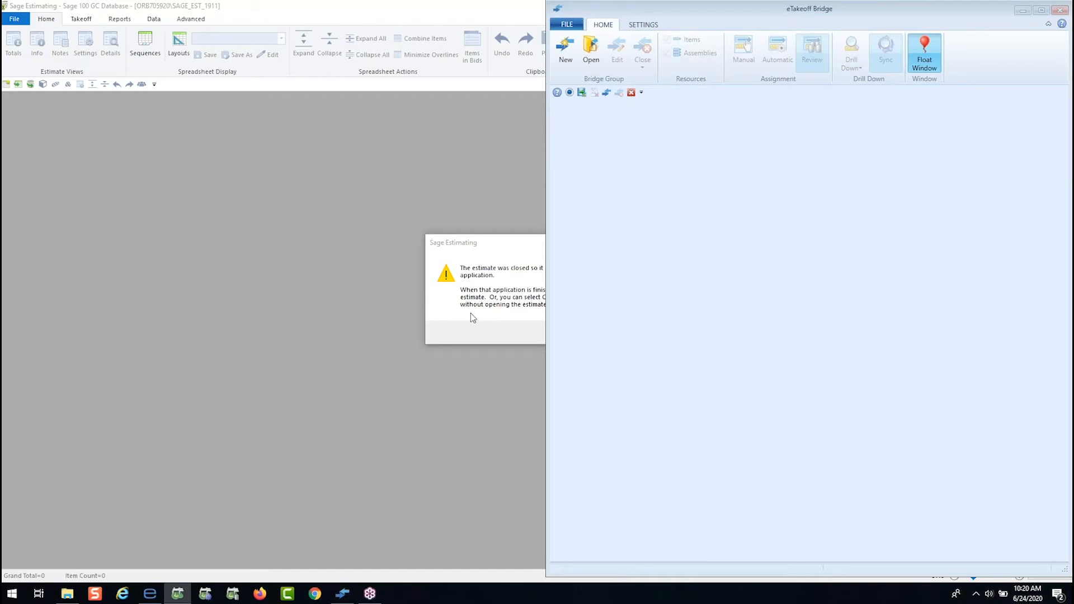
pyautogui.moveTo(478, 242); pyautogui.dragTo(387, 243)
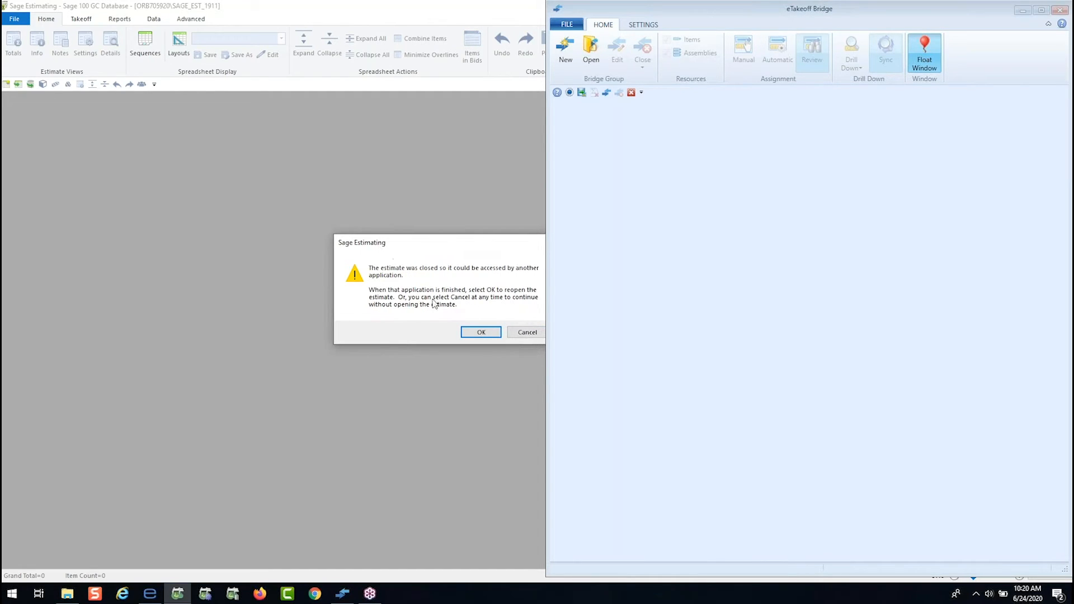
pyautogui.click(481, 332)
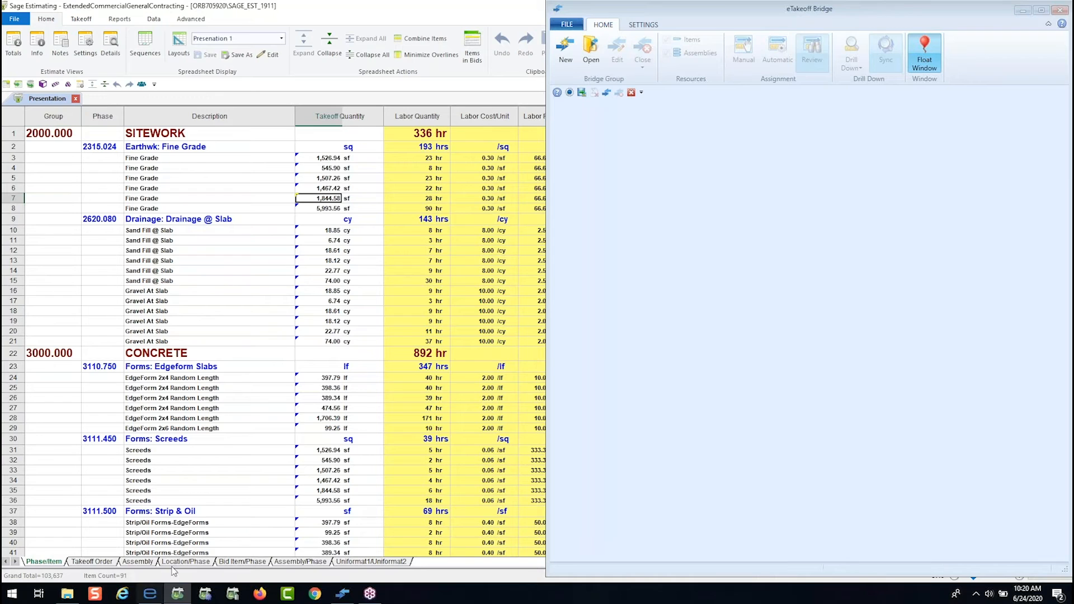
# - Show the estimate in Assembly order, widen the Description column to fit its text and collapse the spreadsheet one level
pyautogui.click(137, 561)
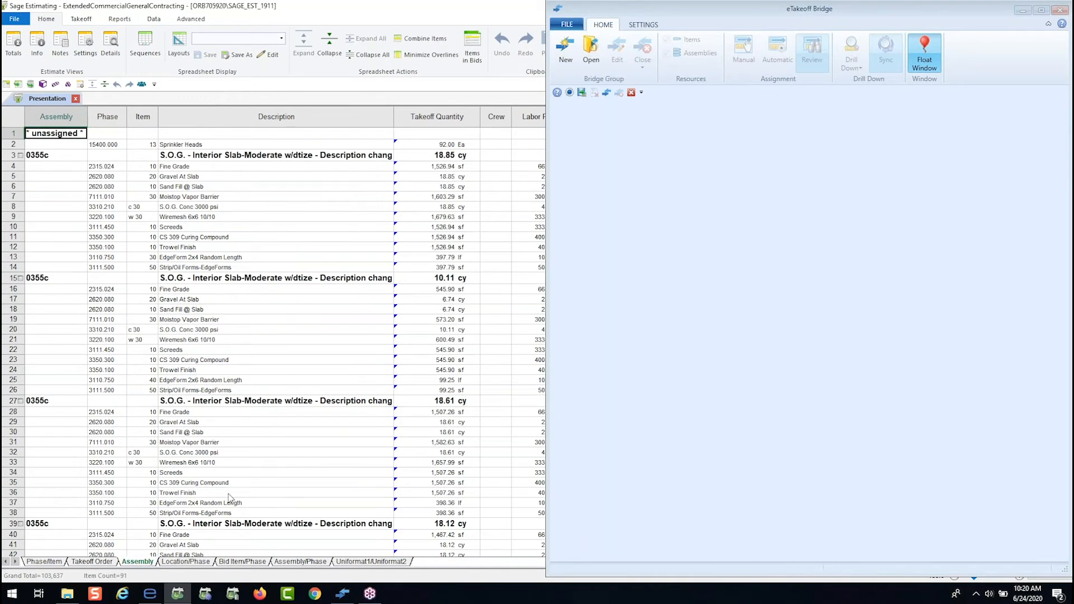
pyautogui.click(1023, 9)
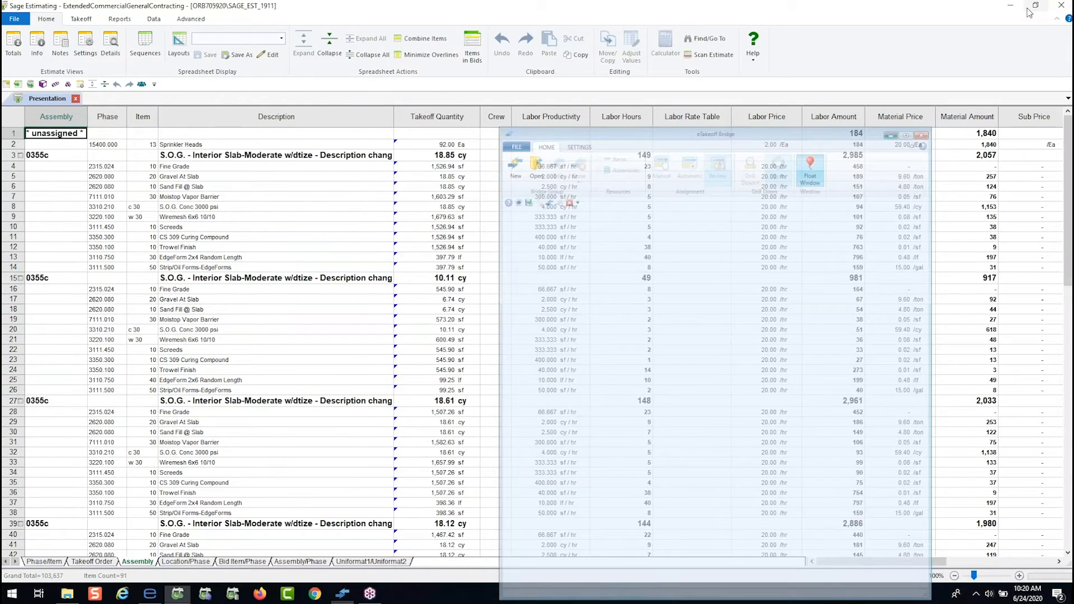
pyautogui.doubleClick(395, 120)
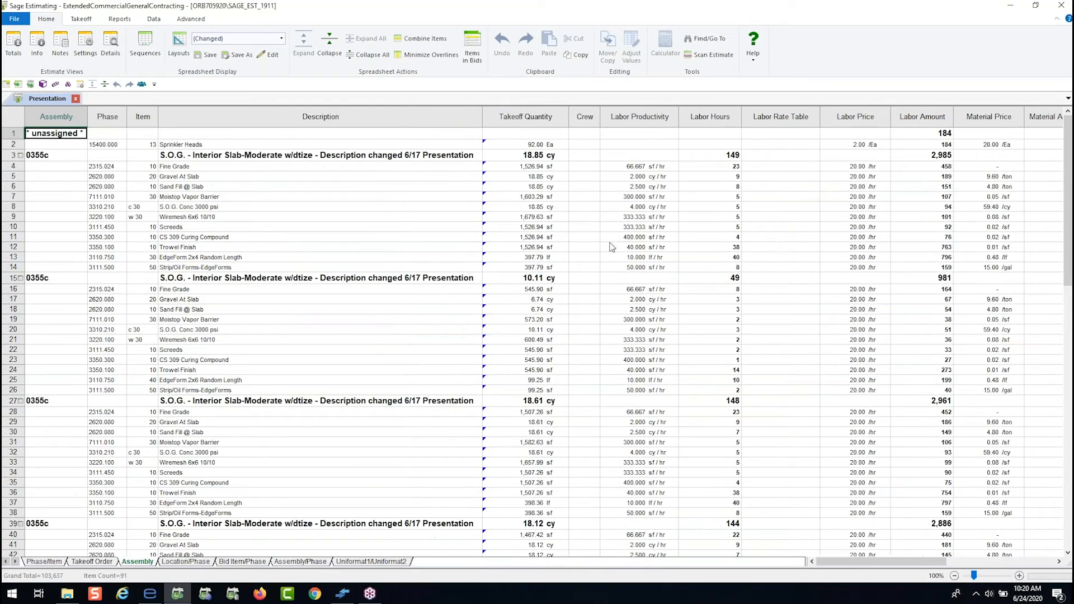
pyautogui.click(391, 156)
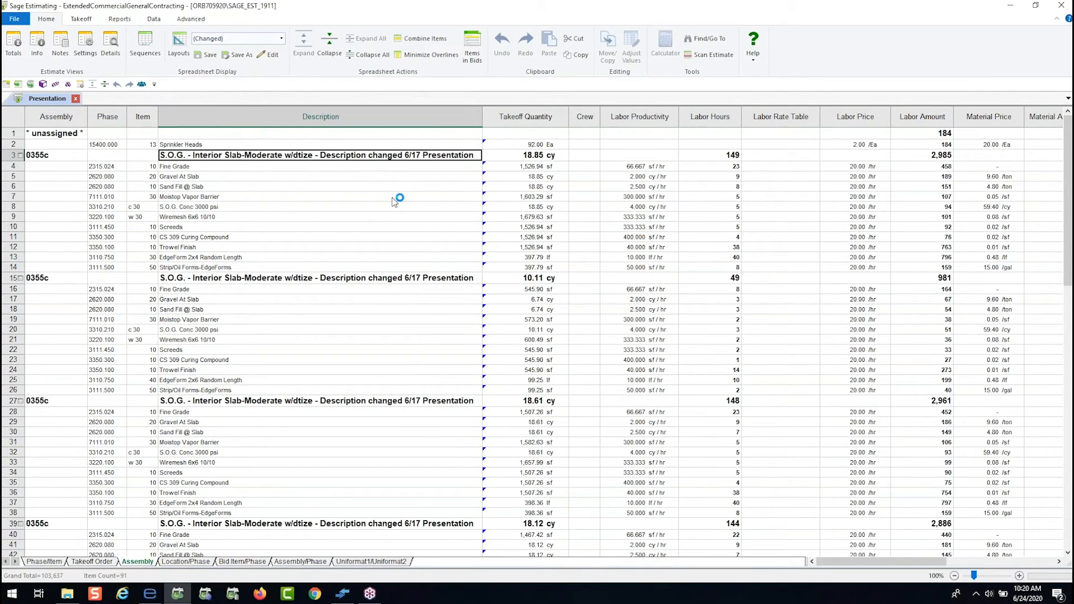
pyautogui.click(329, 44)
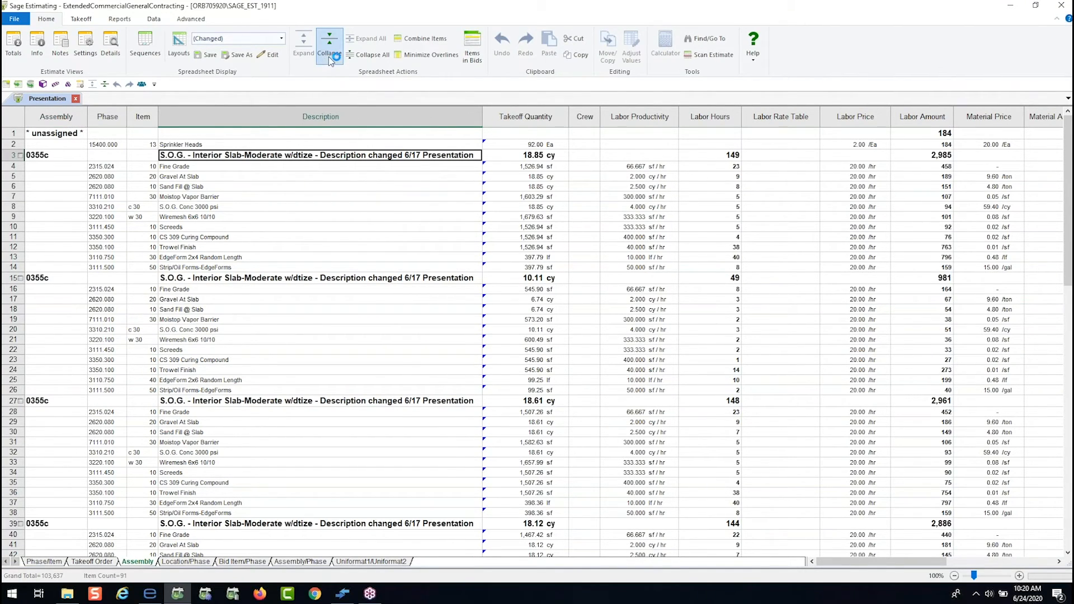